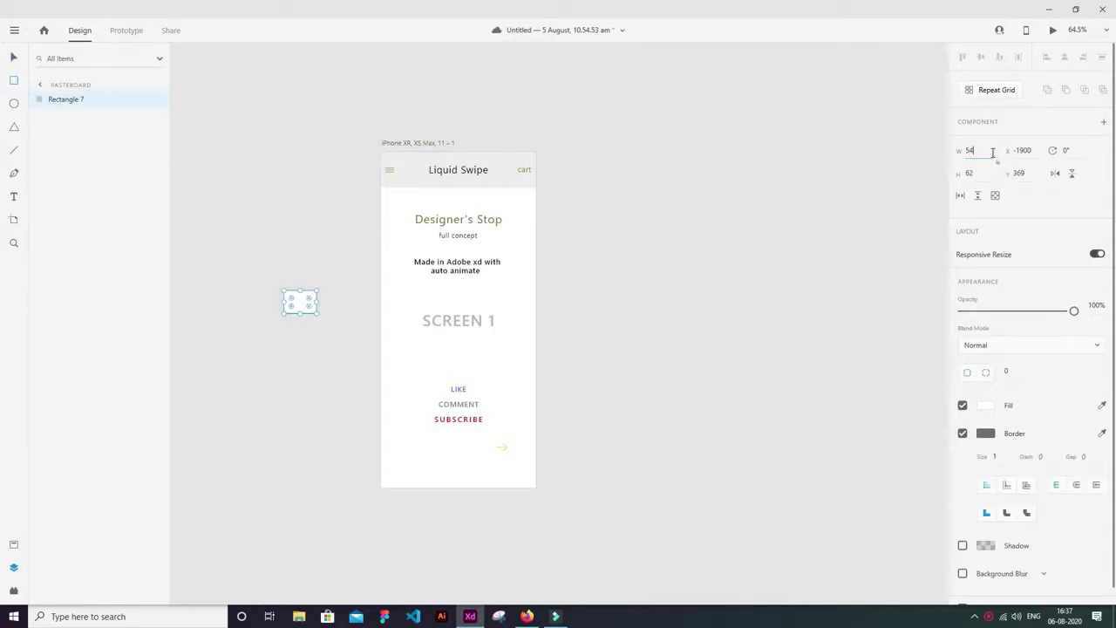
Step: Set the small pasteboard rectangle's width to 54 and give its two right-hand corners a radius of 50
{"action": "key", "text": "Return"}
{"action": "left_click", "coordinate": [987, 373]}
{"action": "left_click", "coordinate": [1038, 373]}
{"action": "type", "text": "50"}
{"action": "key", "text": "Tab"}
{"action": "type", "text": "50"}
{"action": "key", "text": "Return"}
Step: Remove the border of the rounded tab shape and fill it with black
{"action": "left_click", "coordinate": [305, 279]}
{"action": "left_click", "coordinate": [963, 433]}
{"action": "left_click", "coordinate": [981, 404]}
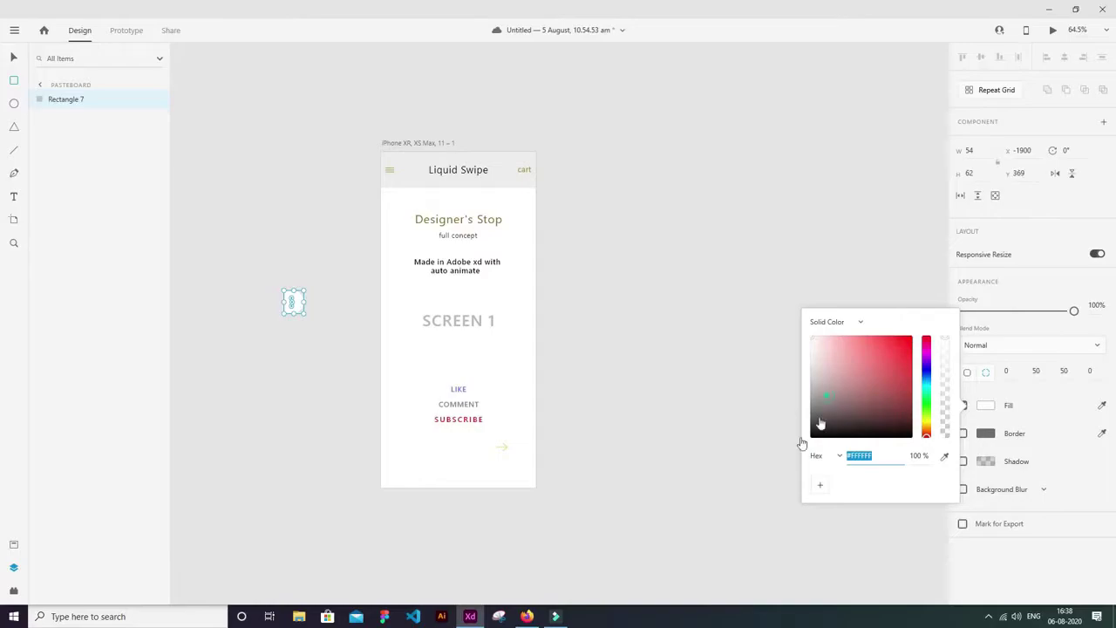
{"action": "left_click", "coordinate": [725, 368]}
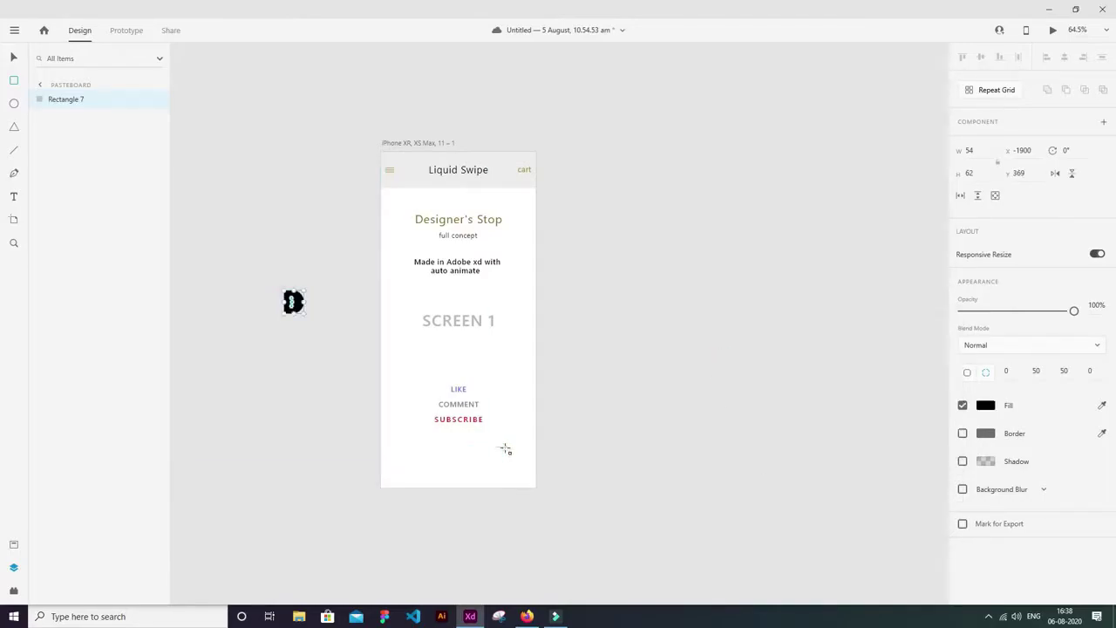
Step: Move the yellow arrow from the lower part of the artboard onto the black tab on the pasteboard
{"action": "left_click", "coordinate": [14, 56]}
{"action": "left_click", "coordinate": [502, 447]}
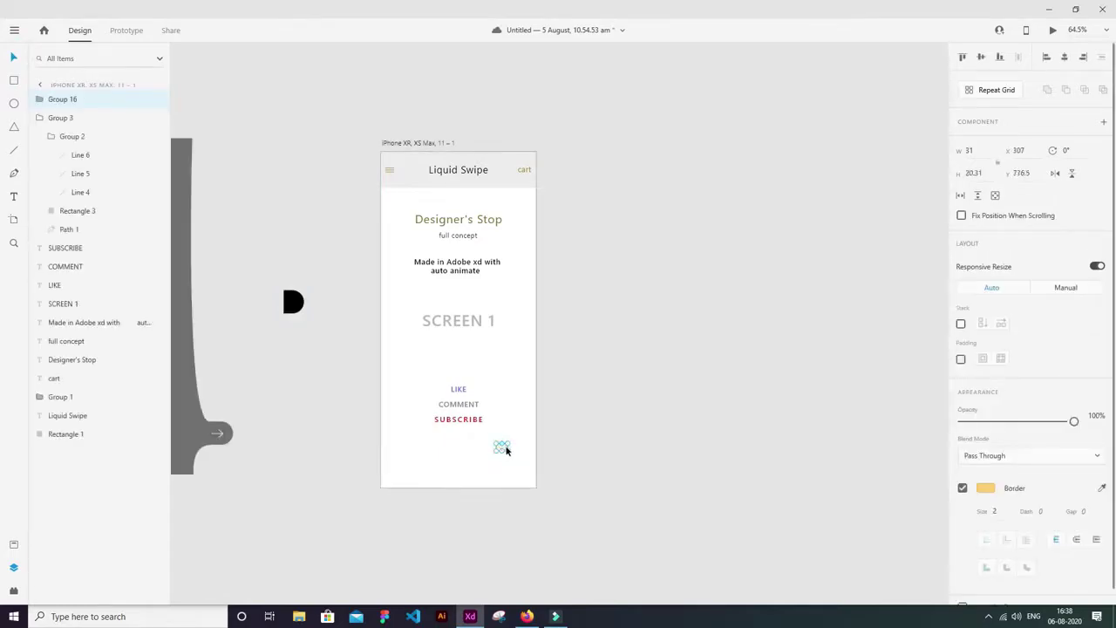
{"action": "left_click_drag", "start_coordinate": [504, 449], "coordinate": [292, 302]}
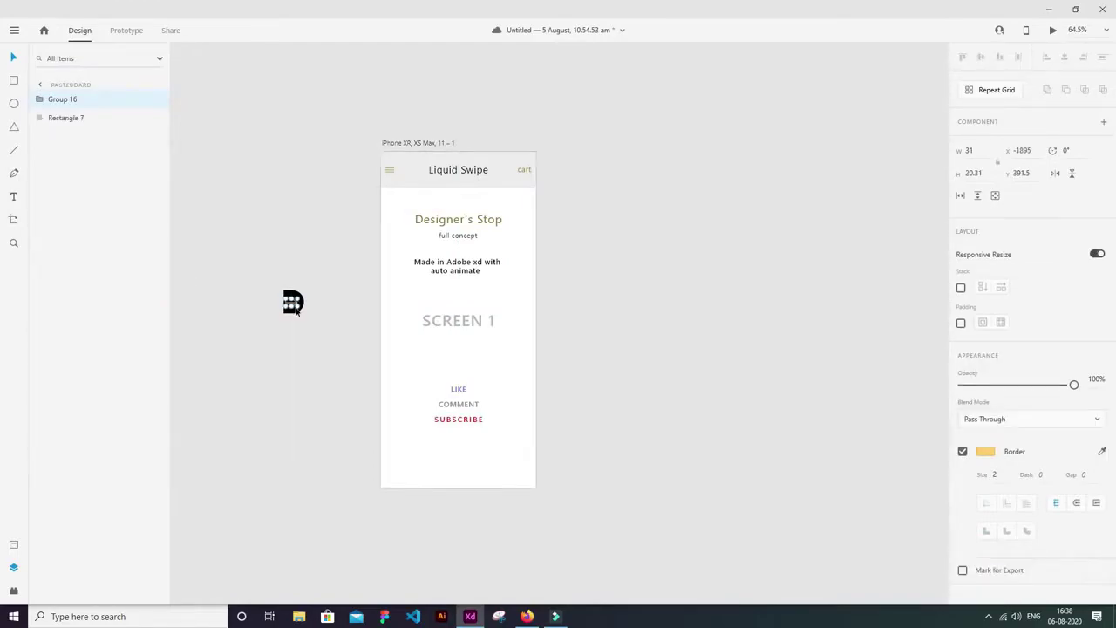
Step: Recolour the arrow's border to a paler yellow
{"action": "left_click", "coordinate": [985, 451]}
{"action": "left_click", "coordinate": [875, 397]}
{"action": "left_click", "coordinate": [841, 383]}
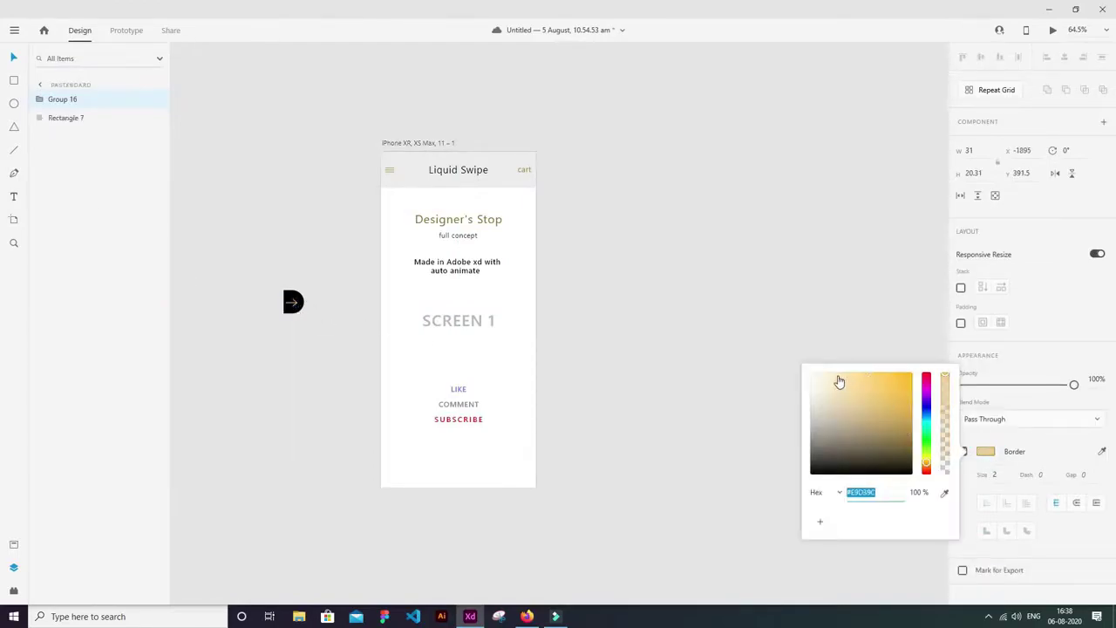
{"action": "key", "text": "Escape"}
{"action": "left_click", "coordinate": [795, 247]}
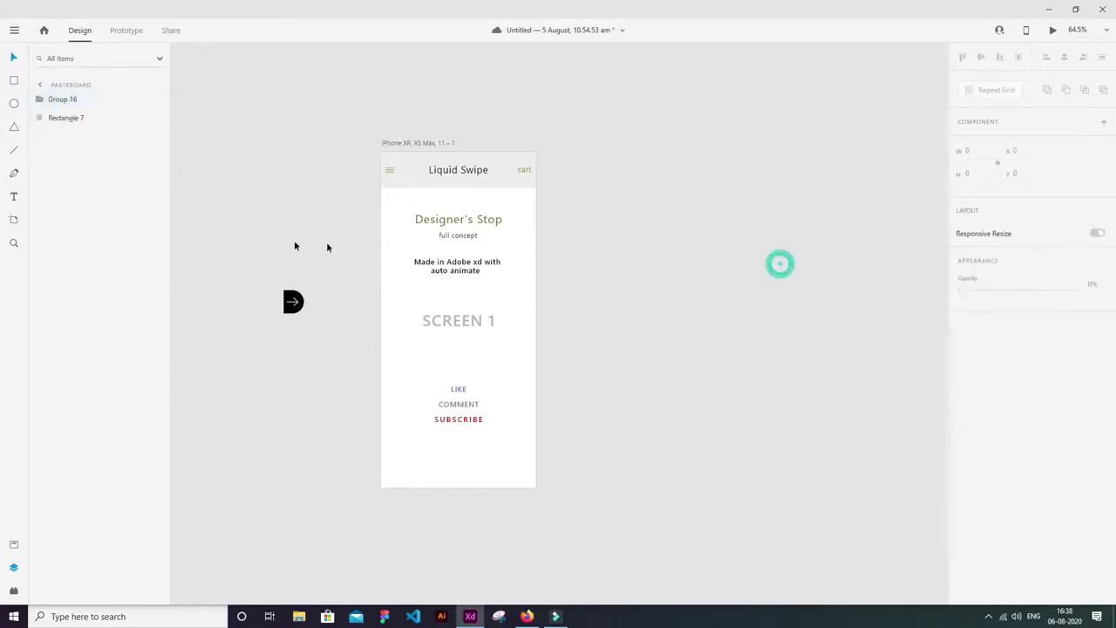
Step: Move the black tab together with its arrow to the lower left edge of the first artboard
{"action": "left_click_drag", "start_coordinate": [252, 265], "coordinate": [306, 351]}
{"action": "left_click_drag", "start_coordinate": [294, 303], "coordinate": [390, 452]}
{"action": "left_click", "coordinate": [300, 366]}
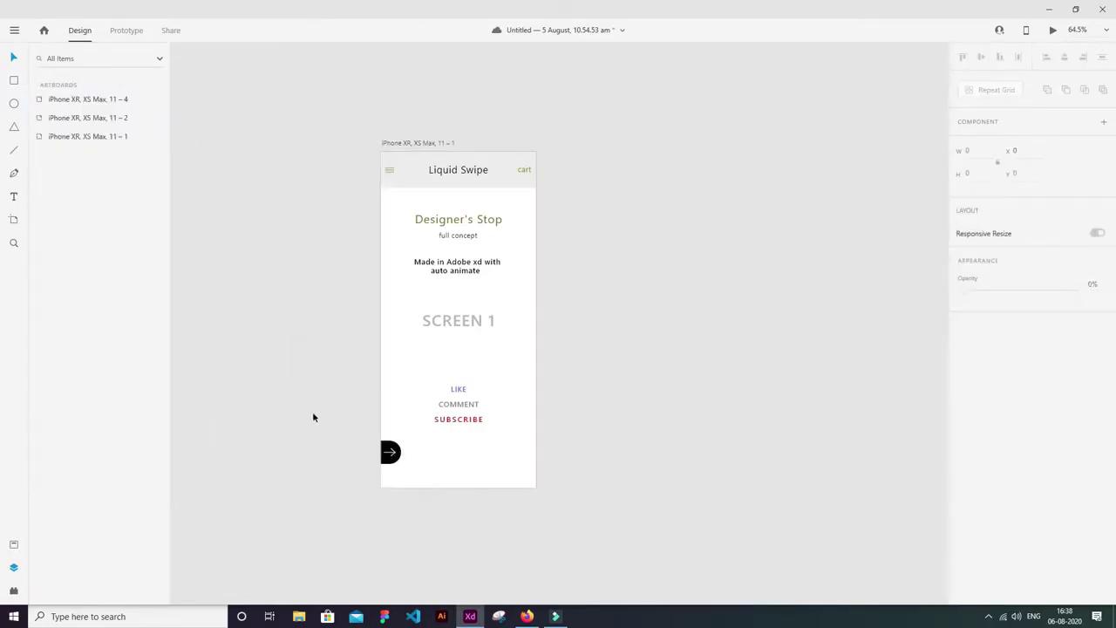
Step: Draw a tall rectangle of about 71 × 896 on the pasteboard to the left of the first artboard
{"action": "scroll", "coordinate": [276, 411], "scroll_direction": "left", "scroll_amount": 2}
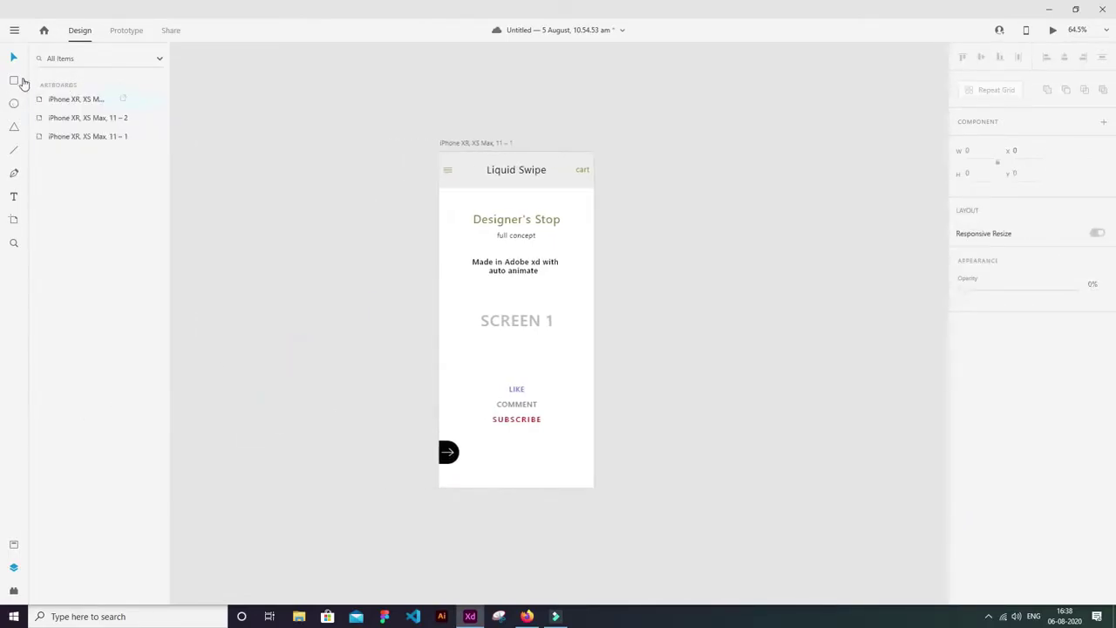
{"action": "left_click", "coordinate": [14, 80]}
{"action": "mouse_move", "coordinate": [383, 153]}
{"action": "left_mouse_down"}
{"action": "mouse_move", "coordinate": [428, 491]}
{"action": "mouse_move", "coordinate": [409, 486]}
{"action": "left_mouse_up"}
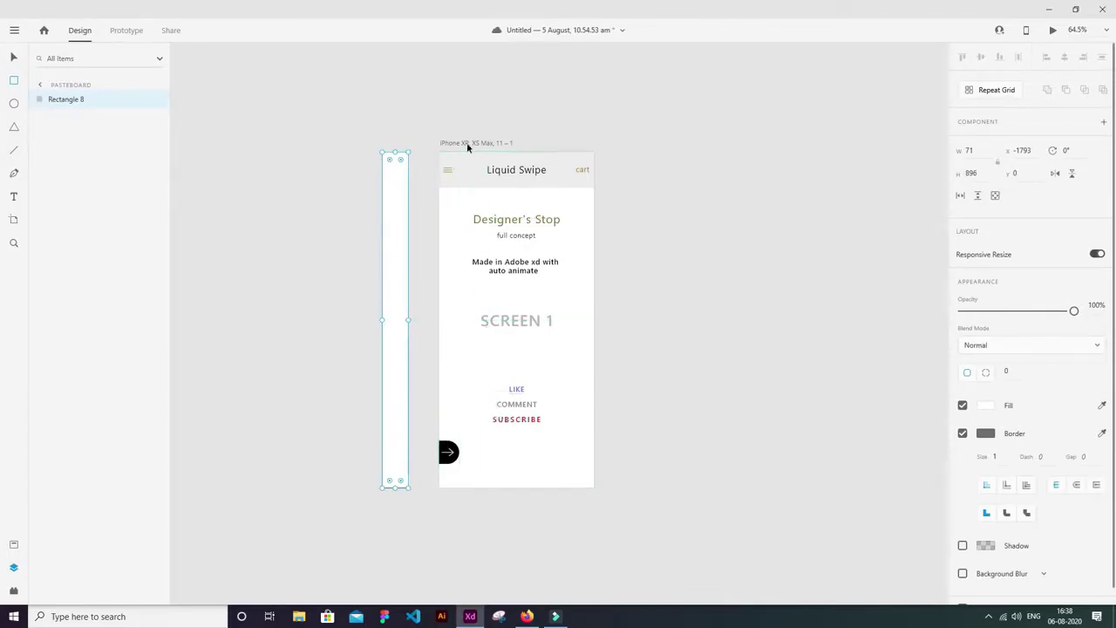
Step: Place the tall rectangle flush against the left edge of the artboard, keeping its Y position at 0
{"action": "left_click", "coordinate": [12, 58]}
{"action": "left_click_drag", "start_coordinate": [397, 267], "coordinate": [422, 268]}
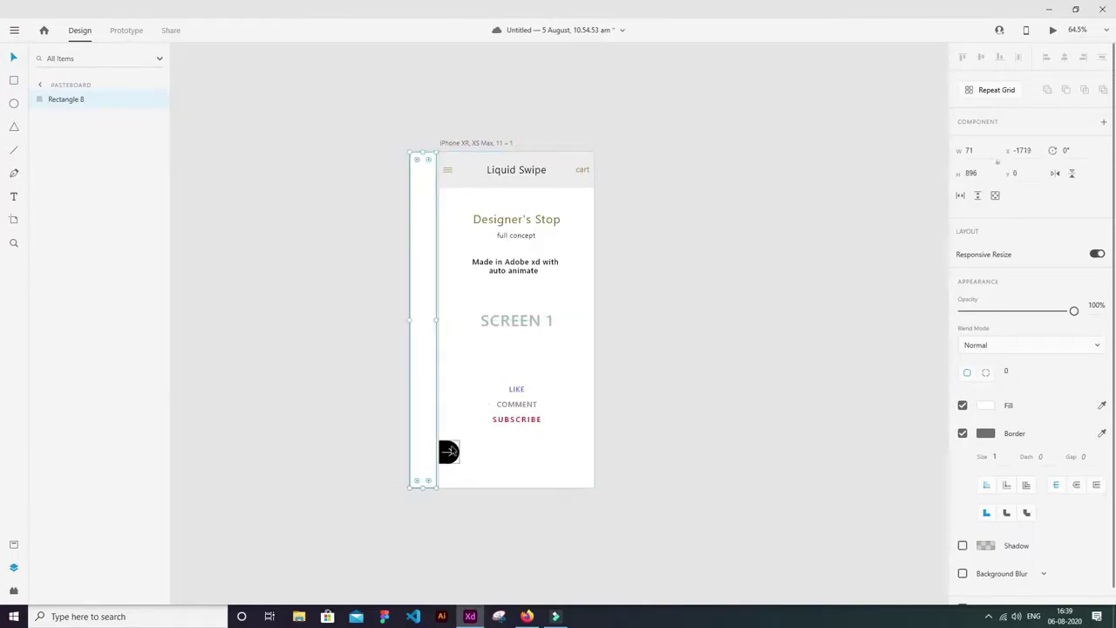
{"action": "left_click_drag", "start_coordinate": [431, 428], "coordinate": [435, 434]}
{"action": "scroll", "coordinate": [435, 464], "scroll_direction": "up", "scroll_amount": 1}
{"action": "scroll", "coordinate": [435, 465], "scroll_direction": "up", "scroll_amount": 8}
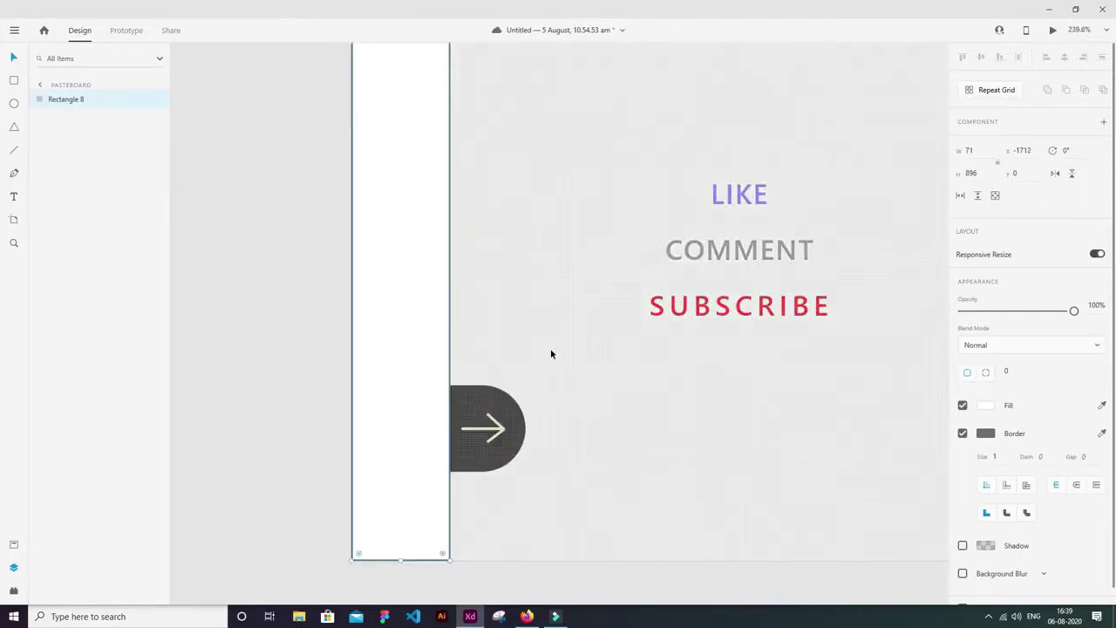
Step: Remove the tall rectangle's border and fill it with black
{"action": "left_click", "coordinate": [962, 432]}
{"action": "left_click", "coordinate": [985, 405]}
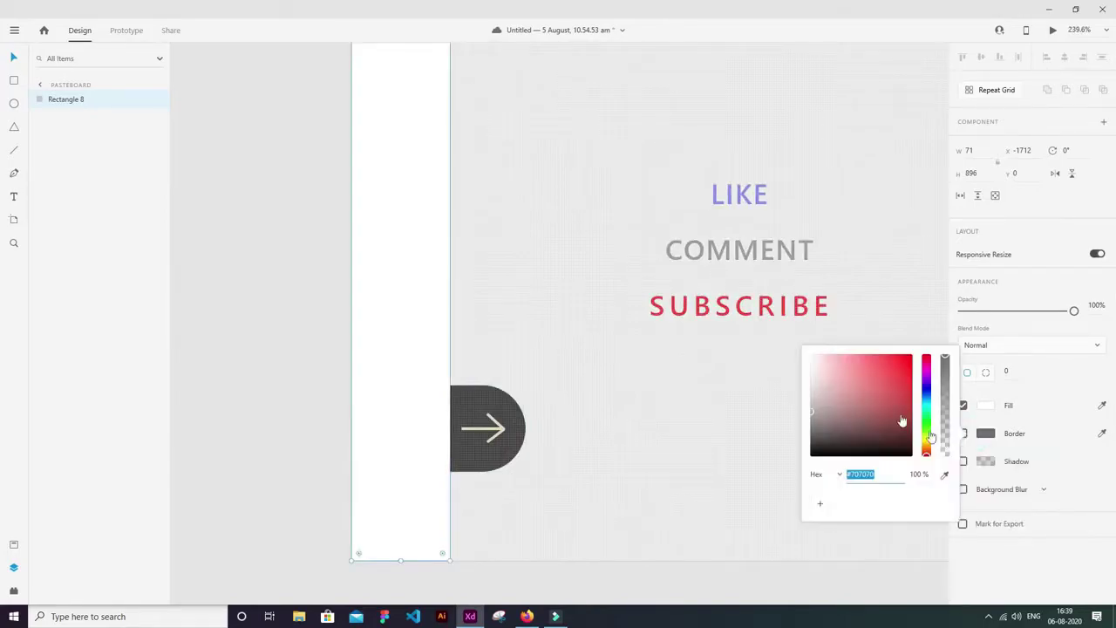
{"action": "left_click_drag", "start_coordinate": [860, 406], "coordinate": [735, 491]}
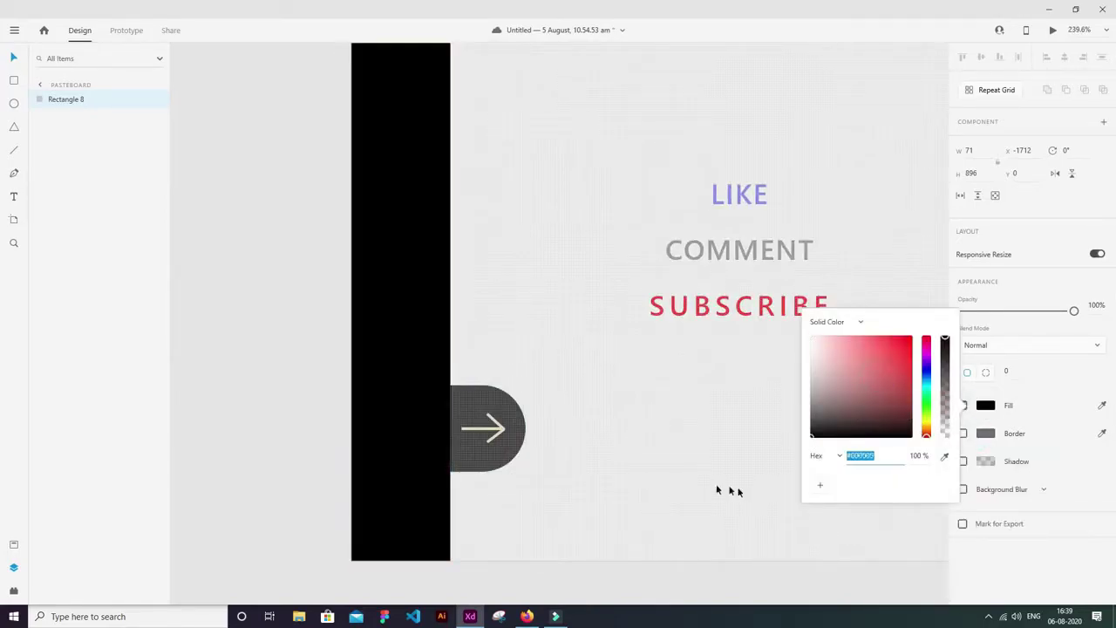
{"action": "left_click", "coordinate": [653, 585]}
{"action": "left_click", "coordinate": [643, 487]}
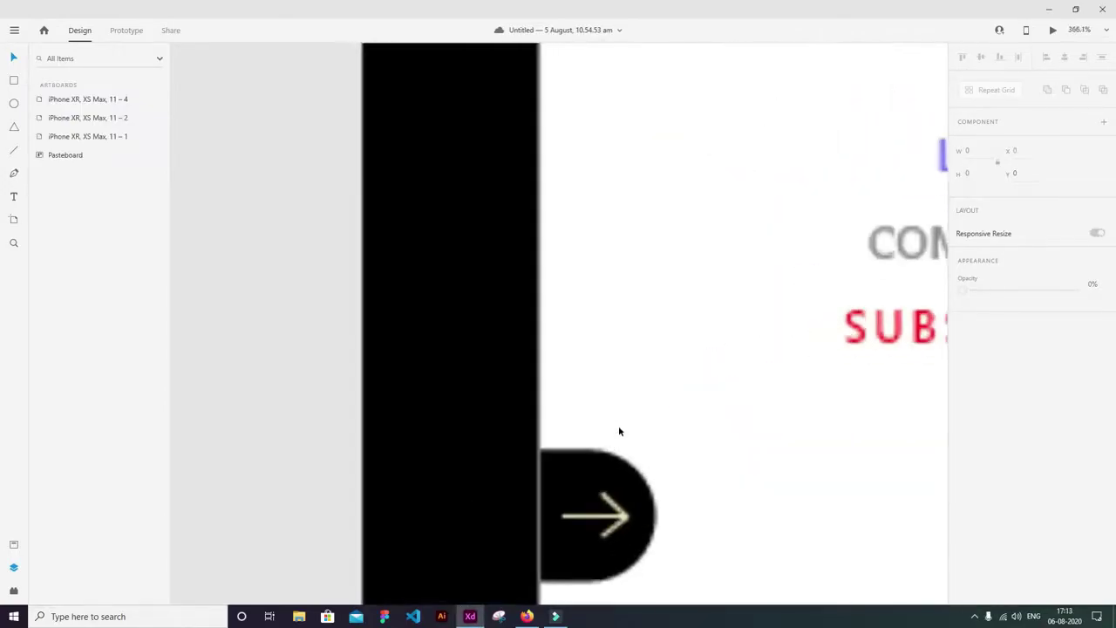
Step: Examine the first artboard's grid type and square size, and the X position of the tab and arrow
{"action": "scroll", "coordinate": [619, 431], "scroll_direction": "up", "scroll_amount": 5, "text": "ctrl"}
{"action": "scroll", "coordinate": [621, 423], "scroll_direction": "down", "scroll_amount": 3}
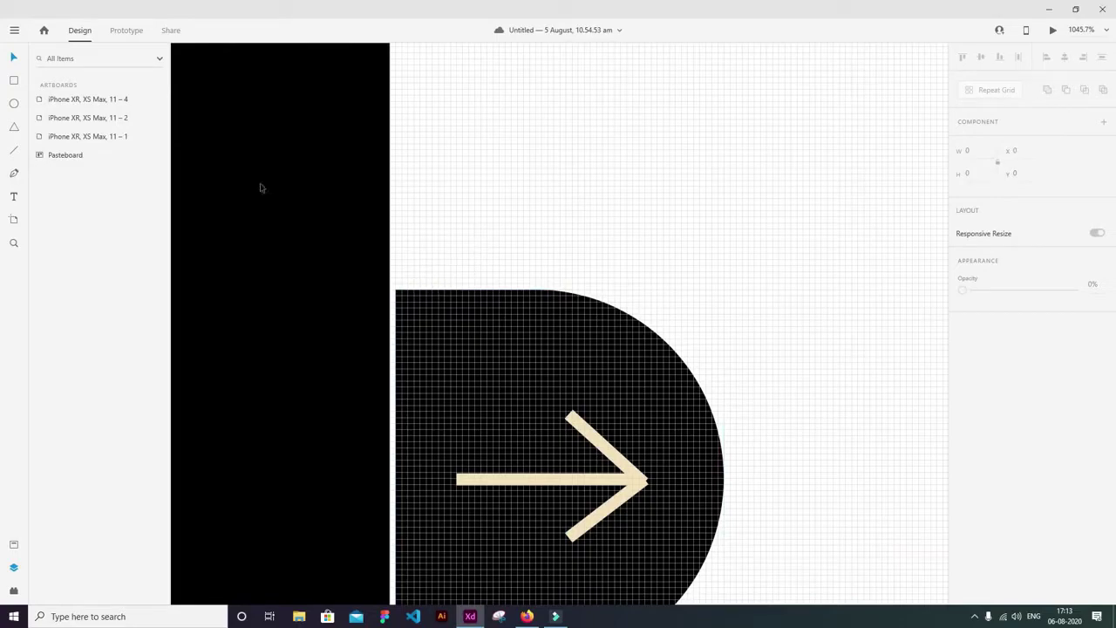
{"action": "left_click", "coordinate": [82, 136]}
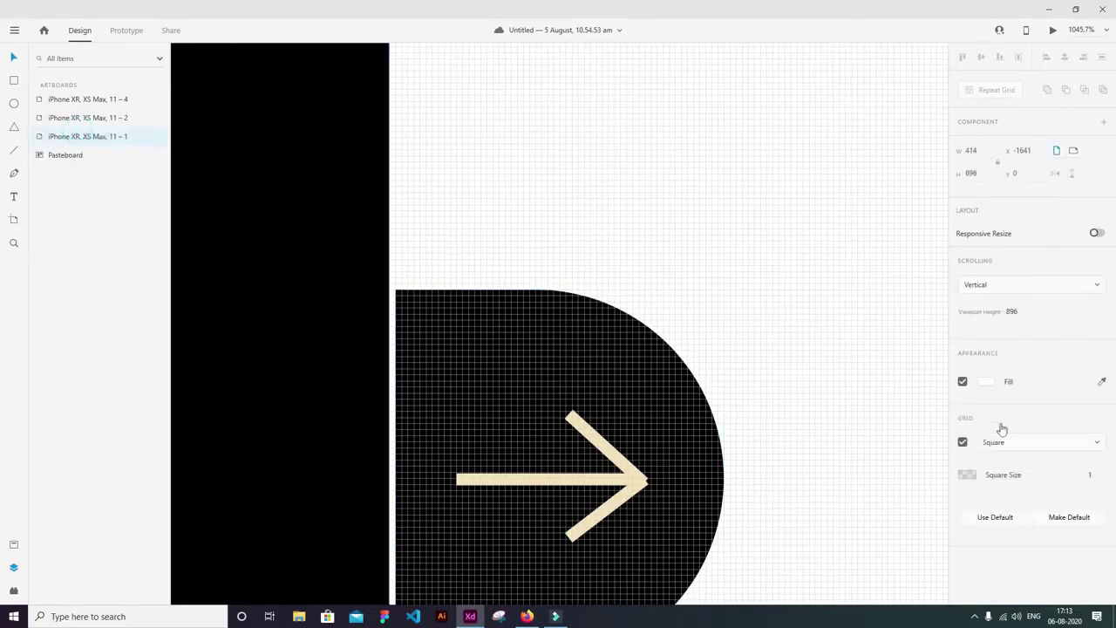
{"action": "left_click", "coordinate": [1025, 439]}
{"action": "left_click", "coordinate": [1015, 442]}
{"action": "key", "text": "space"}
{"action": "key", "text": "Return"}
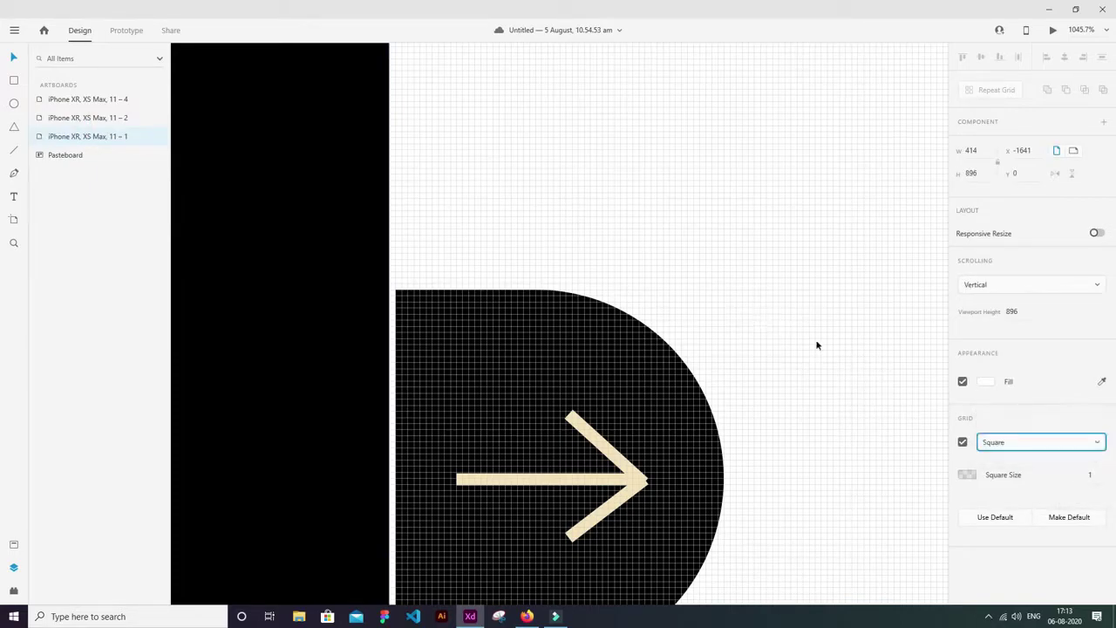
{"action": "key", "text": "Tab"}
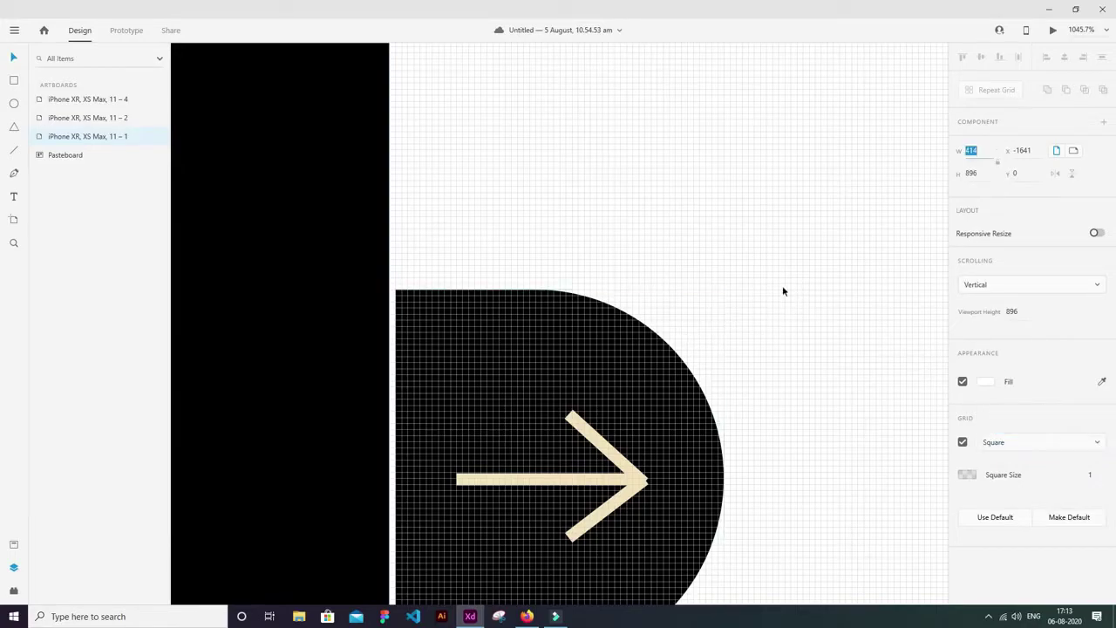
{"action": "left_click", "coordinate": [426, 315]}
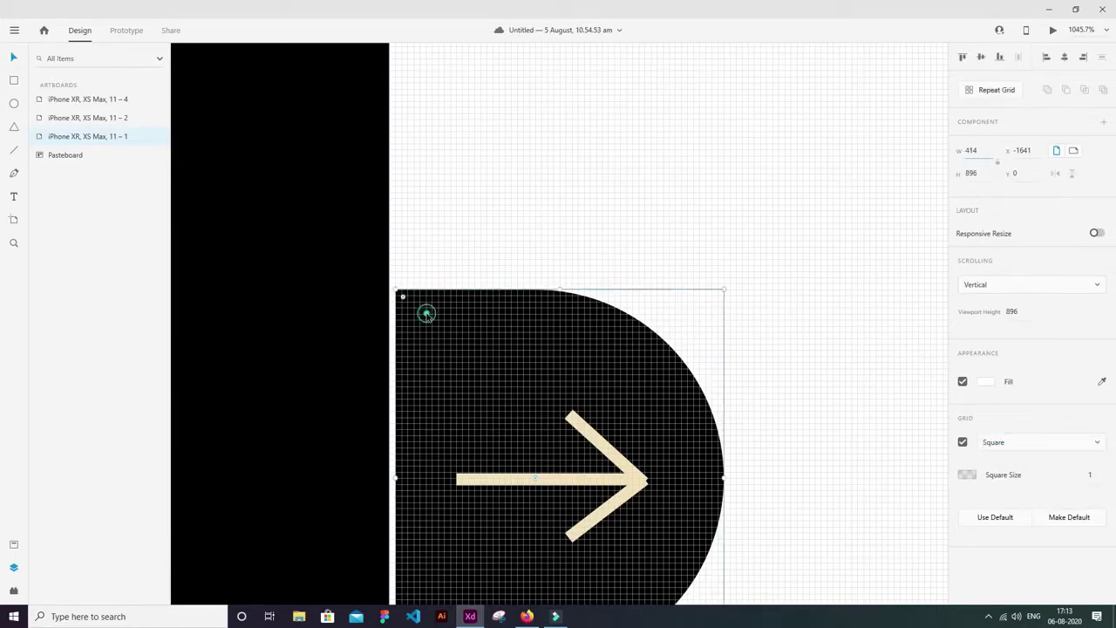
{"action": "left_click", "coordinate": [608, 476], "text": "shift"}
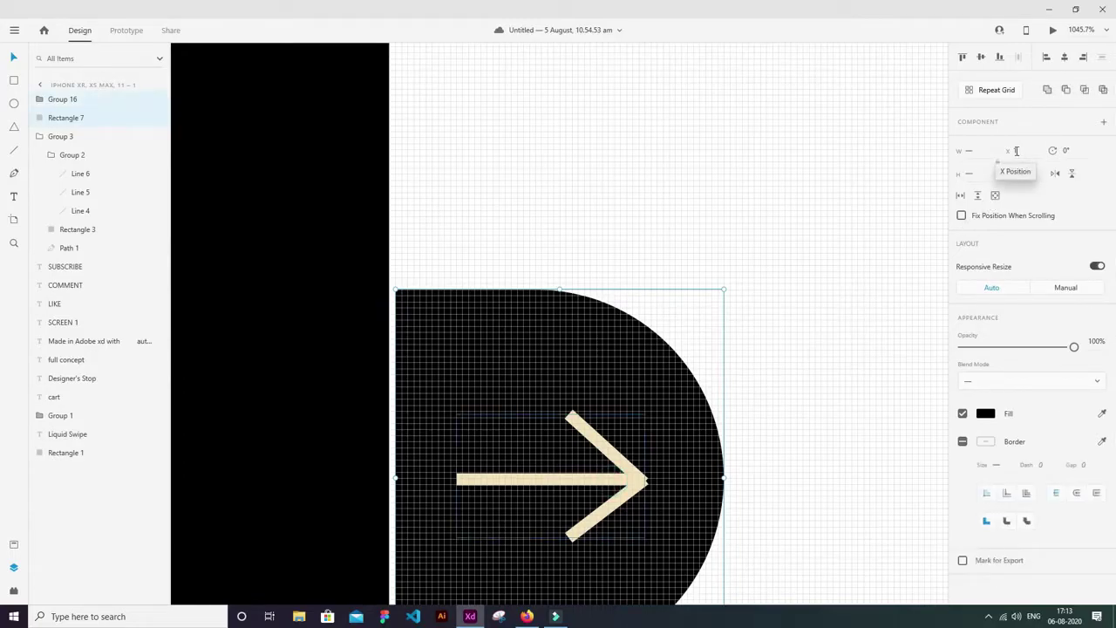
Step: Add two anchor points on the tall rectangle's right edge, level with the tab's upper and lower edges
{"action": "left_click", "coordinate": [299, 282]}
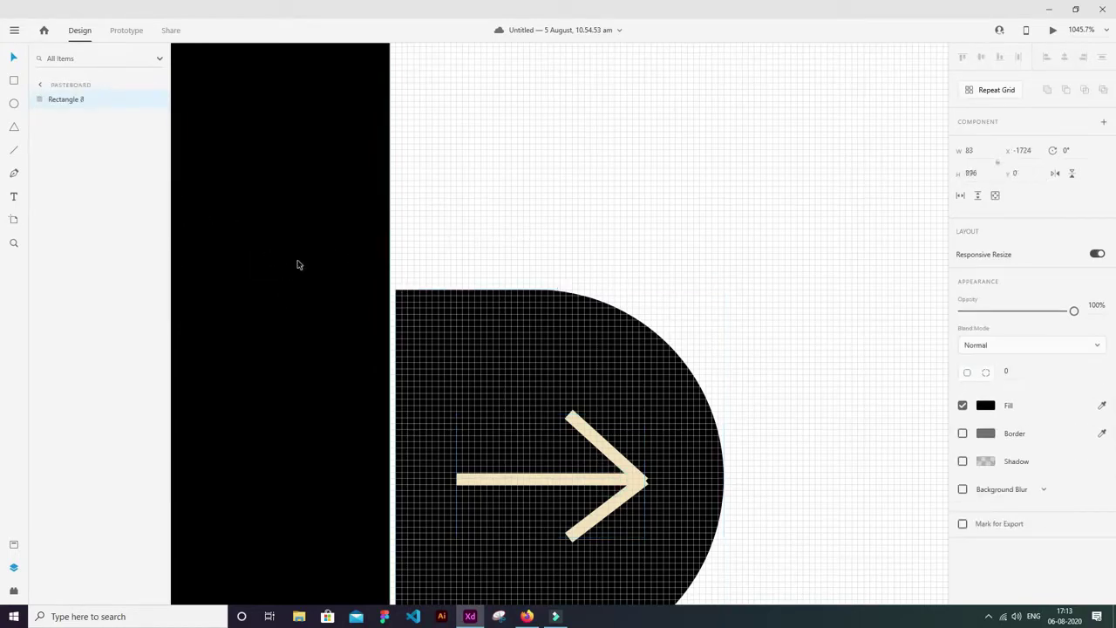
{"action": "double_click", "coordinate": [295, 255]}
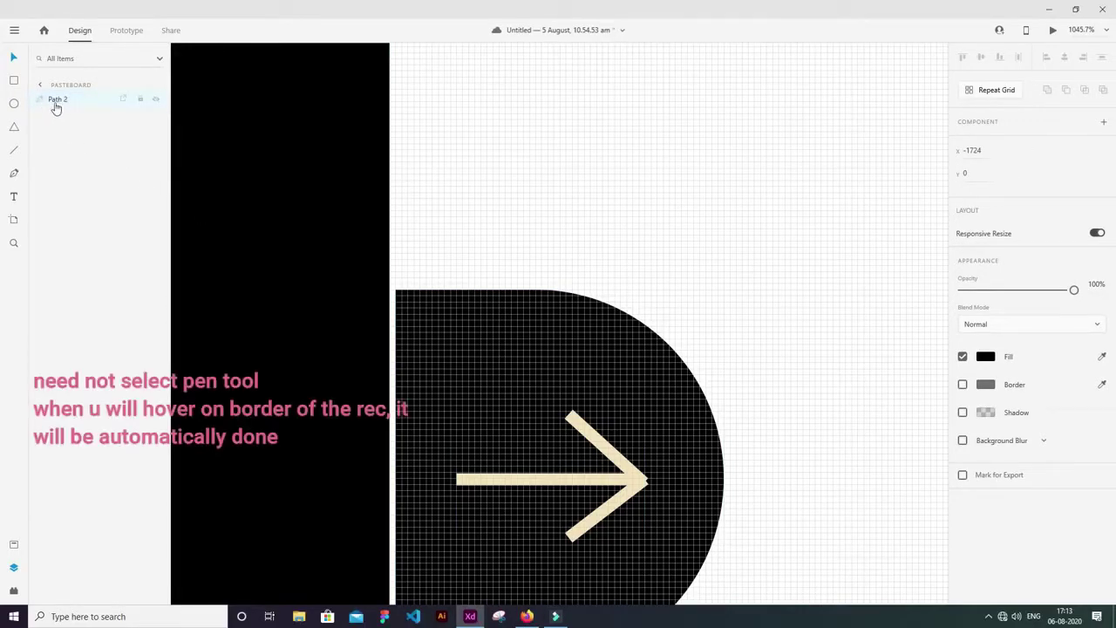
{"action": "scroll", "coordinate": [389, 482], "scroll_direction": "up", "scroll_amount": 3}
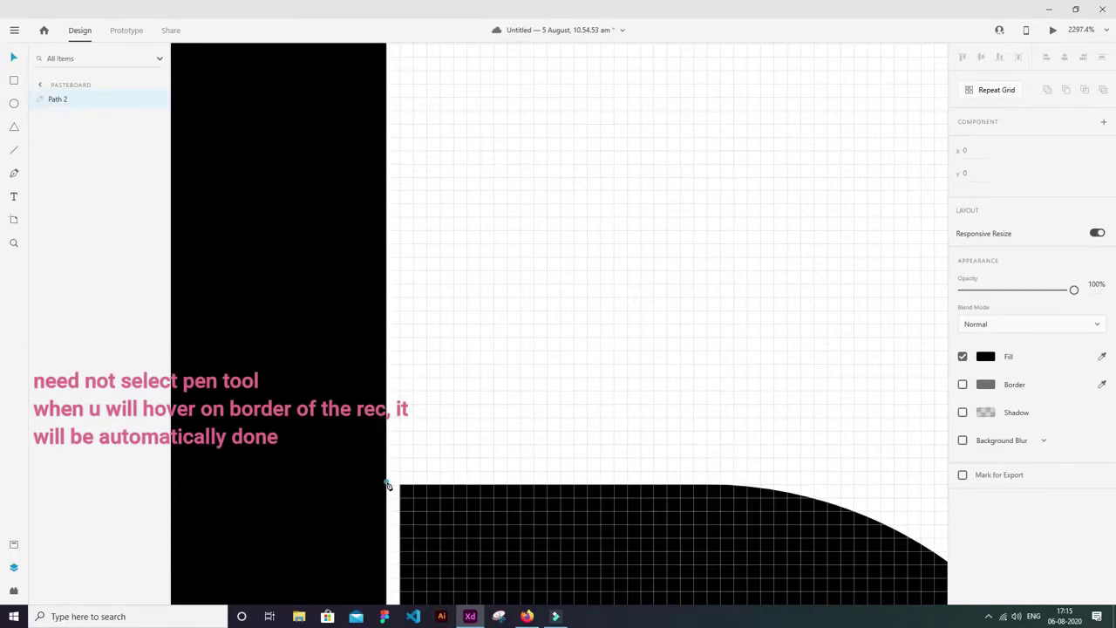
{"action": "left_click", "coordinate": [387, 483]}
{"action": "scroll", "coordinate": [388, 484], "scroll_direction": "down", "scroll_amount": 10}
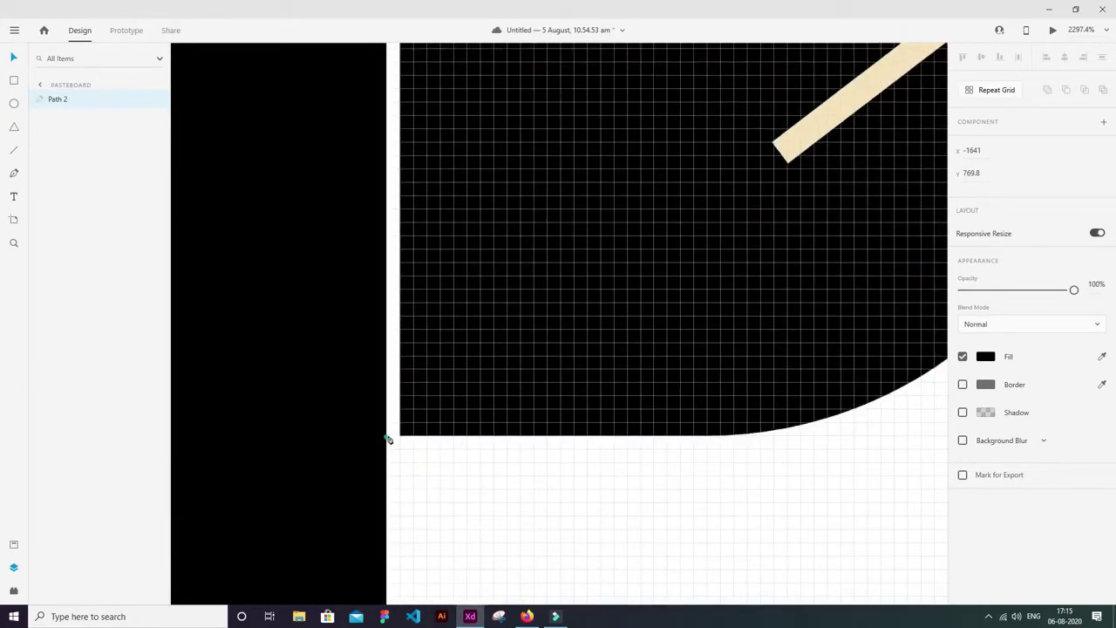
{"action": "left_click", "coordinate": [387, 437]}
{"action": "scroll", "coordinate": [376, 416], "scroll_direction": "up", "scroll_amount": 3}
{"action": "scroll", "coordinate": [377, 416], "scroll_direction": "down", "scroll_amount": 10}
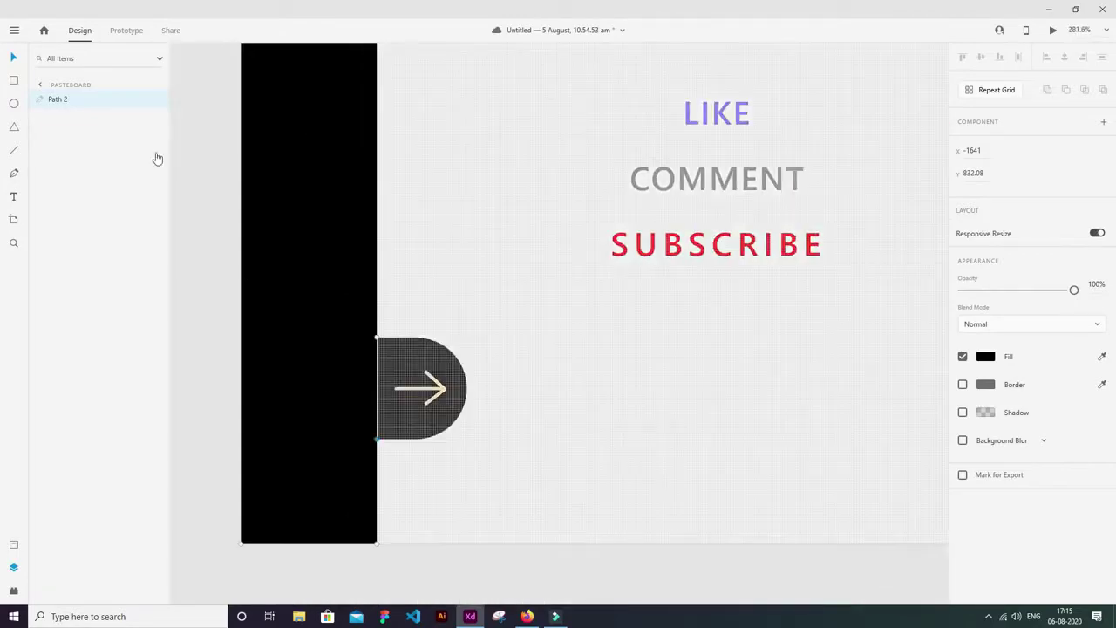
Step: Shift the tab and arrow together horizontally into the artboard, to X position 87
{"action": "left_click", "coordinate": [14, 57]}
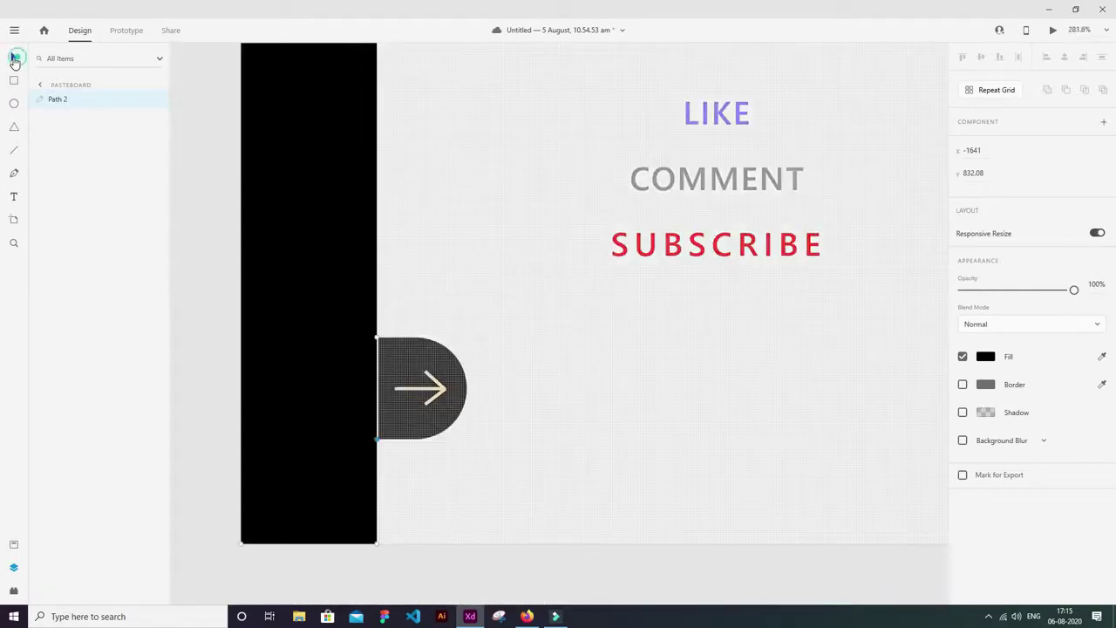
{"action": "left_click", "coordinate": [427, 387]}
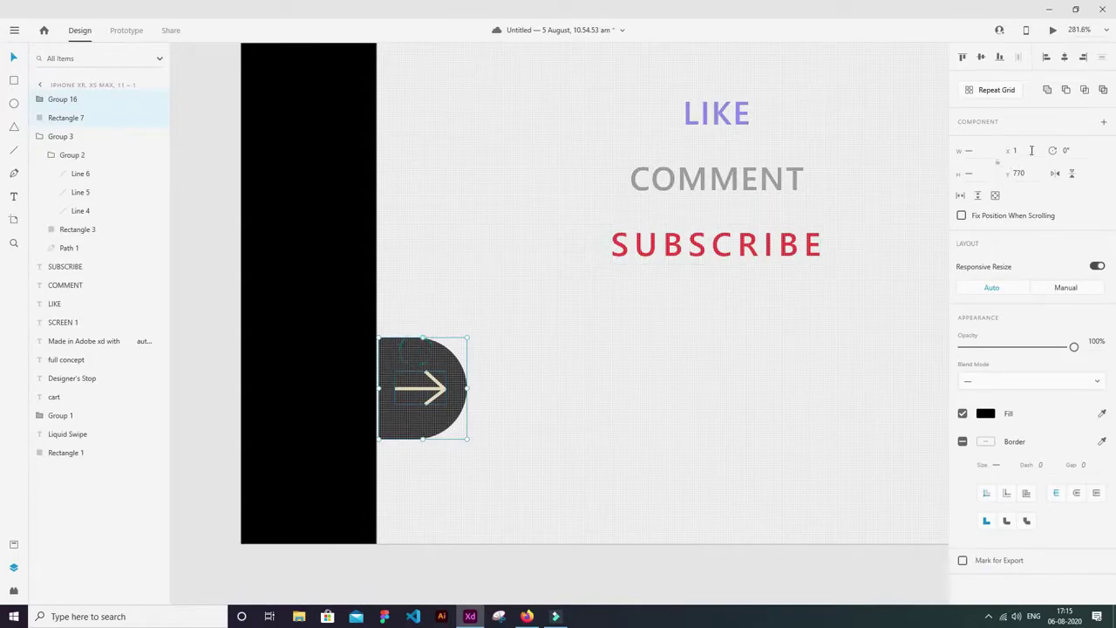
{"action": "left_click", "coordinate": [1030, 150]}
{"action": "key", "text": "shift+Up"}
{"action": "key", "text": "shift+Up"}
{"action": "key", "text": "shift+Up"}
{"action": "key", "text": "shift+Up"}
{"action": "key", "text": "shift+Up"}
{"action": "key", "text": "shift+Up"}
Step: Group the tall black shape with the tab and the arrow
{"action": "left_click", "coordinate": [297, 306]}
{"action": "double_click", "coordinate": [300, 309]}
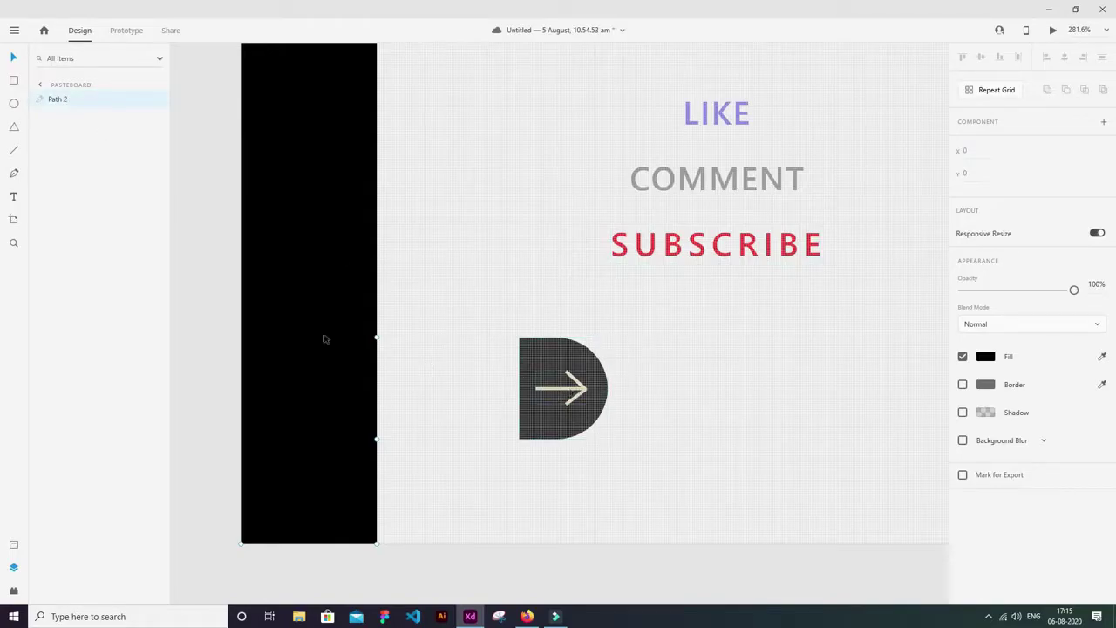
{"action": "left_click", "coordinate": [569, 375]}
{"action": "left_click", "coordinate": [560, 362], "text": "shift"}
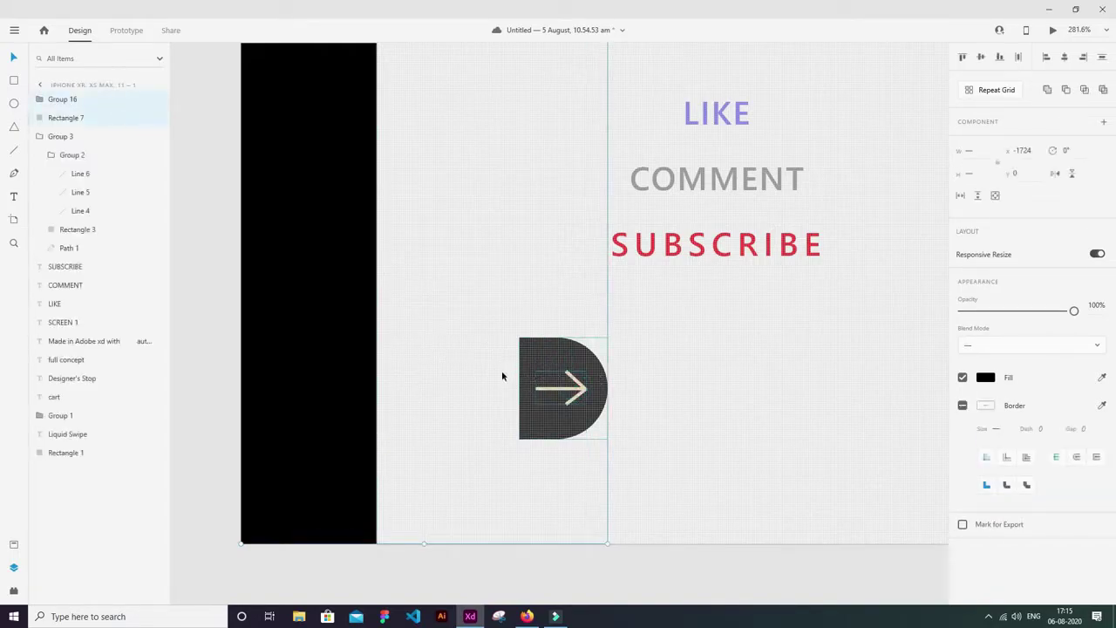
{"action": "key", "text": "ctrl+g"}
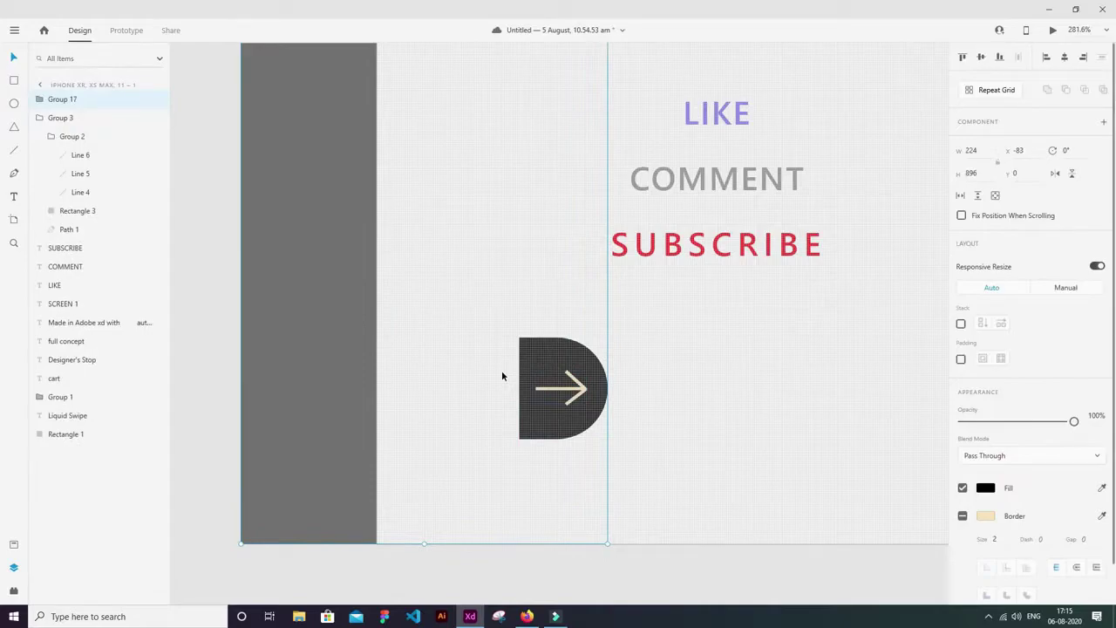
Step: Move the tall black path inside the group onto the artboard, to X position 0
{"action": "double_click", "coordinate": [294, 337]}
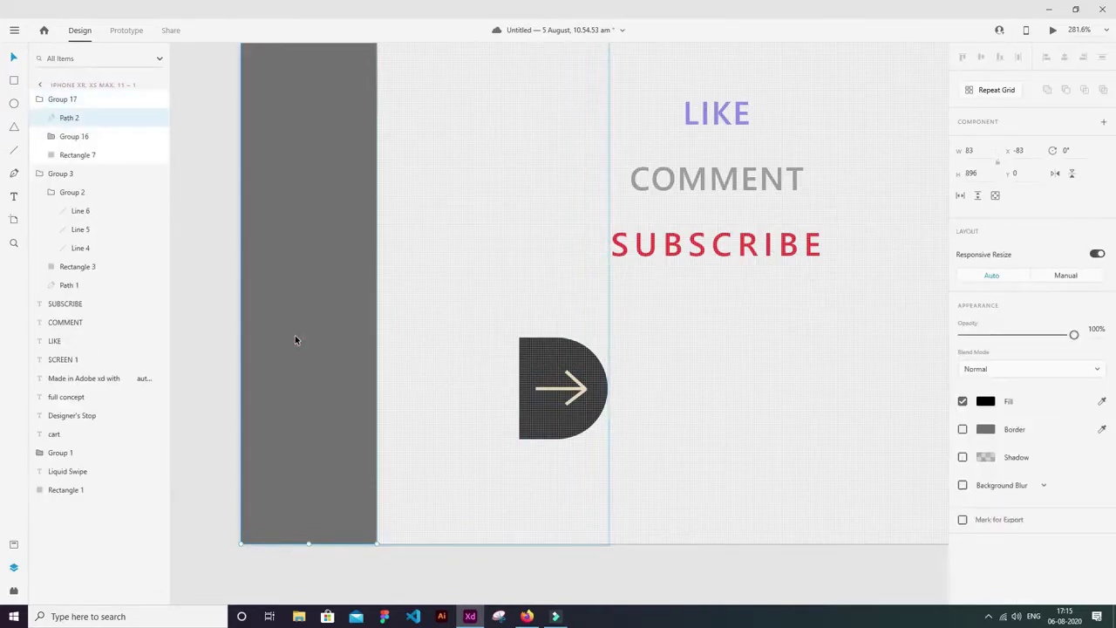
{"action": "scroll", "coordinate": [295, 335], "scroll_direction": "down", "scroll_amount": 5}
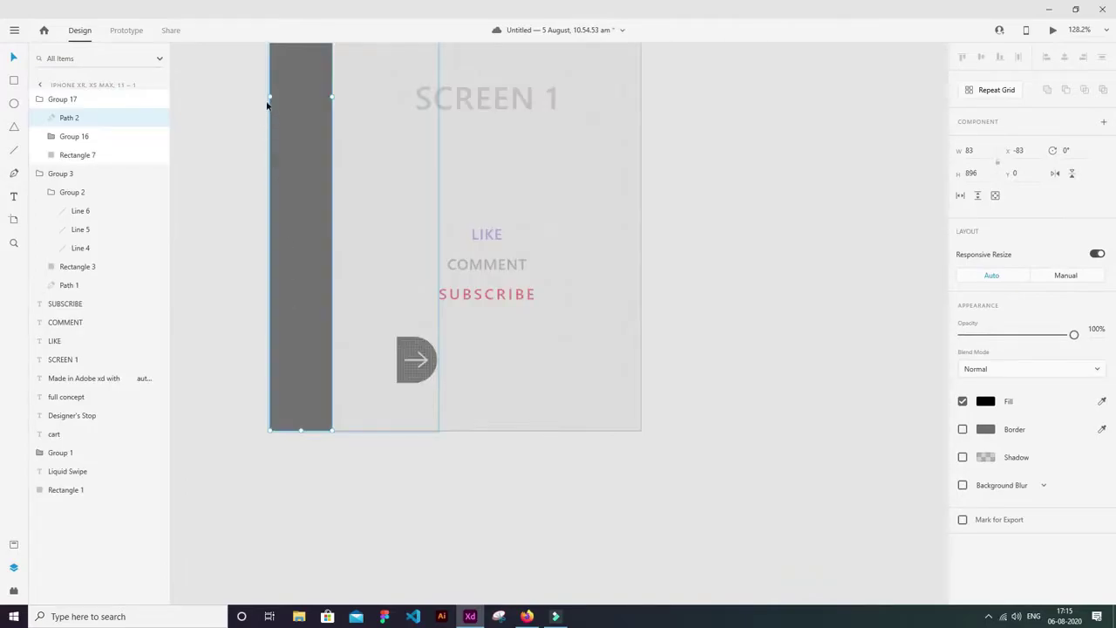
{"action": "left_click_drag", "start_coordinate": [299, 238], "coordinate": [360, 234]}
{"action": "scroll", "coordinate": [546, 368], "scroll_direction": "up", "scroll_amount": 2}
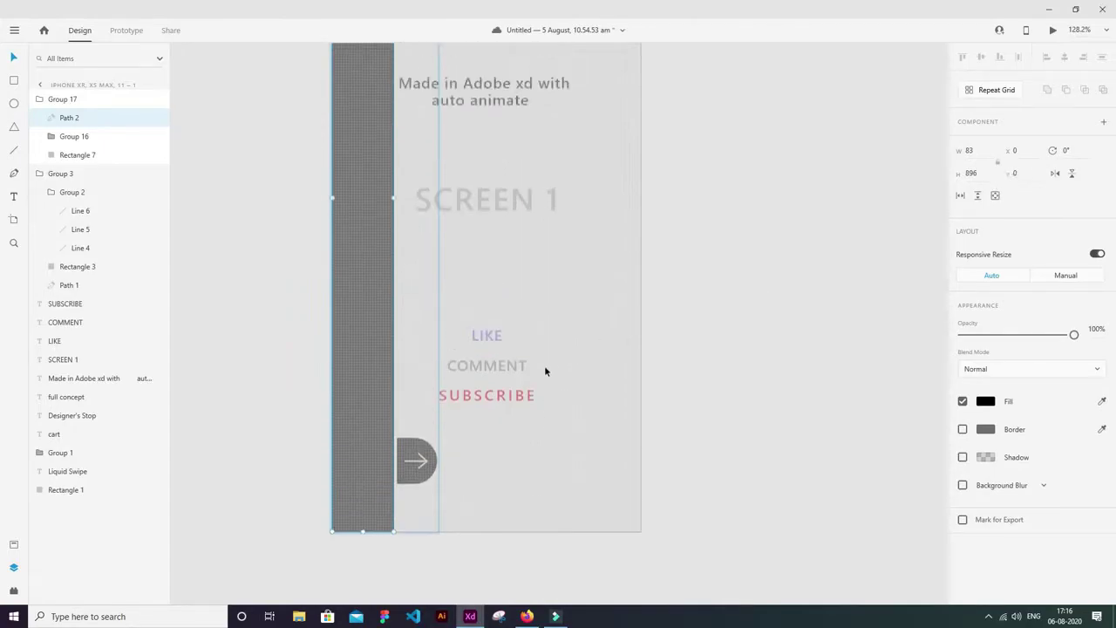
Step: Move the arrow and its tab together horizontally away from the tall shape, to X position 192
{"action": "left_click", "coordinate": [418, 462]}
{"action": "left_click", "coordinate": [416, 449]}
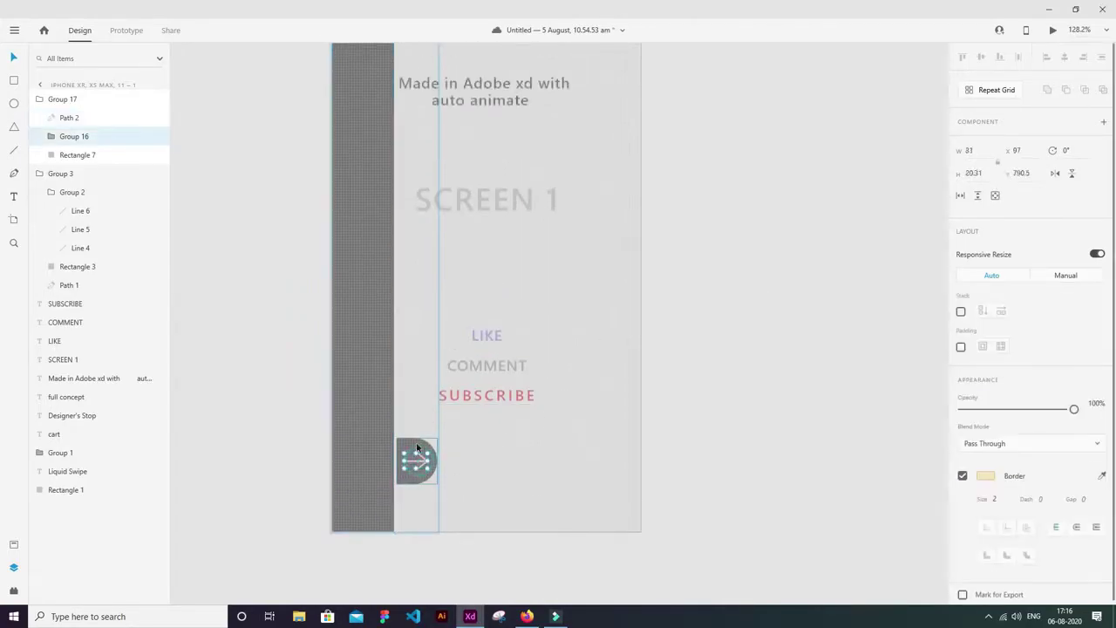
{"action": "left_click", "coordinate": [416, 448], "text": "shift"}
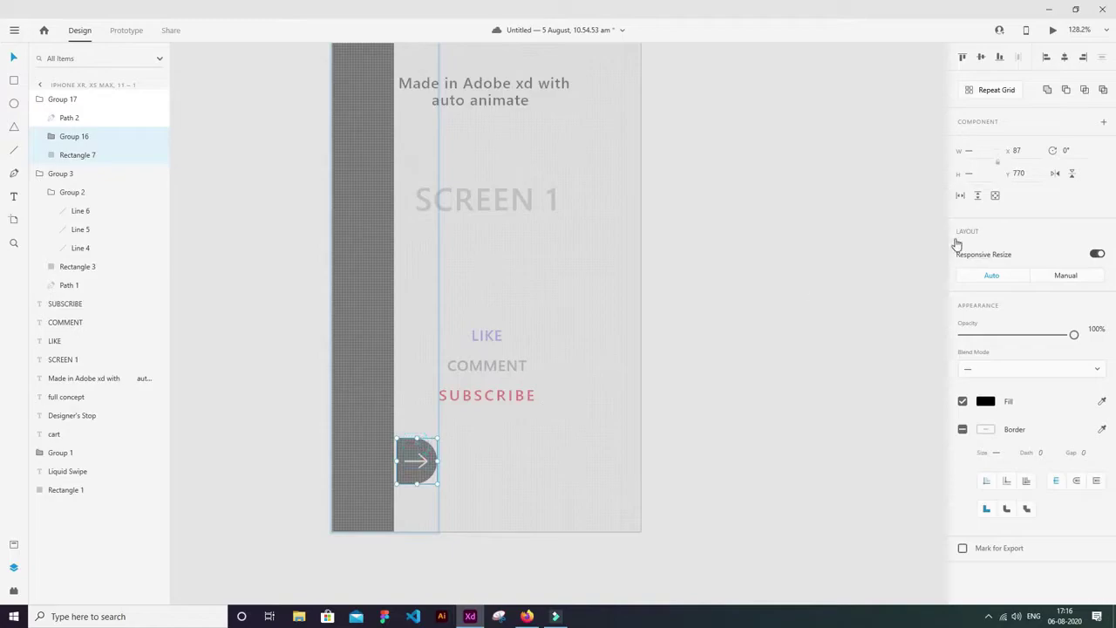
{"action": "left_click_drag", "start_coordinate": [1034, 150], "coordinate": [1034, 84]}
Step: Pull the tall path's upper added anchor point to the tab's upper left corner, at X 193, Y 770
{"action": "left_click", "coordinate": [381, 433]}
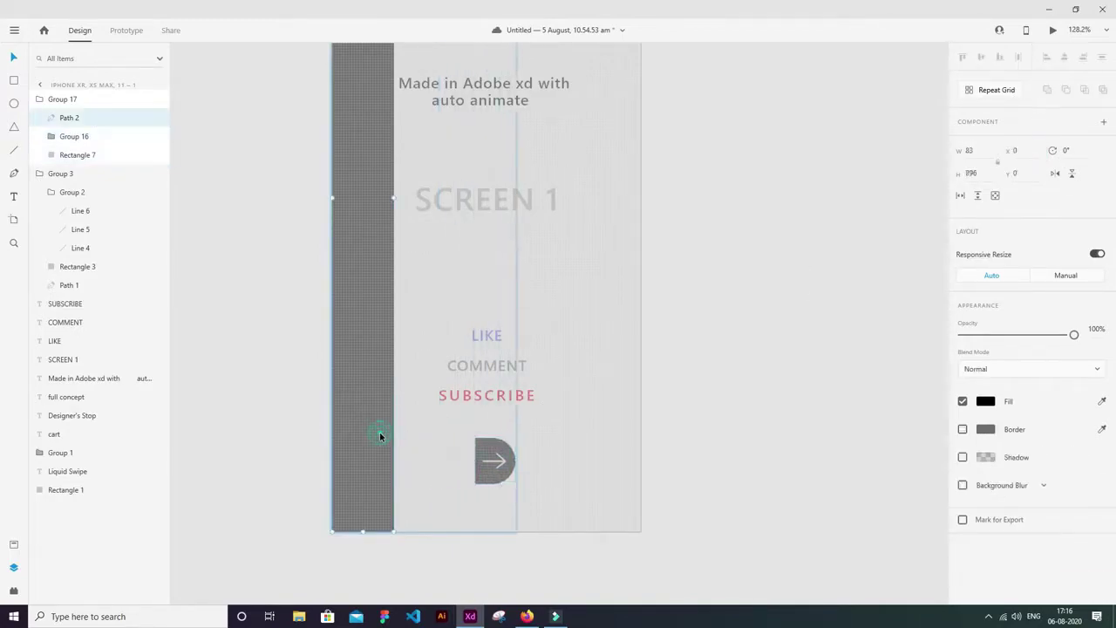
{"action": "double_click", "coordinate": [381, 436]}
{"action": "left_click", "coordinate": [393, 440]}
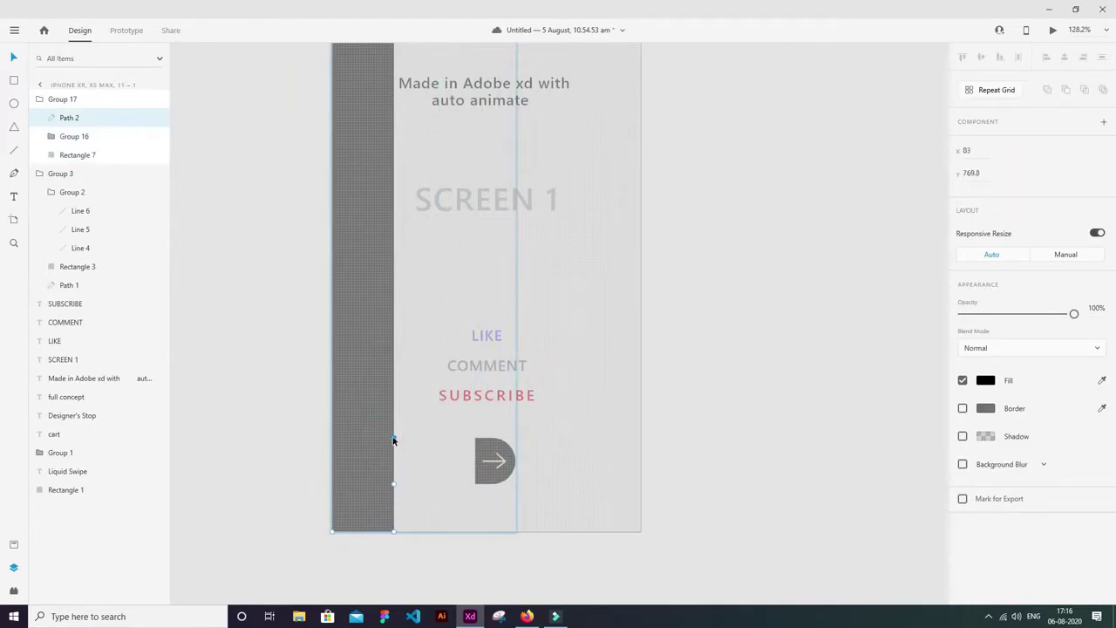
{"action": "left_click_drag", "start_coordinate": [394, 440], "coordinate": [477, 415]}
{"action": "scroll", "coordinate": [476, 442], "scroll_direction": "up", "scroll_amount": 6}
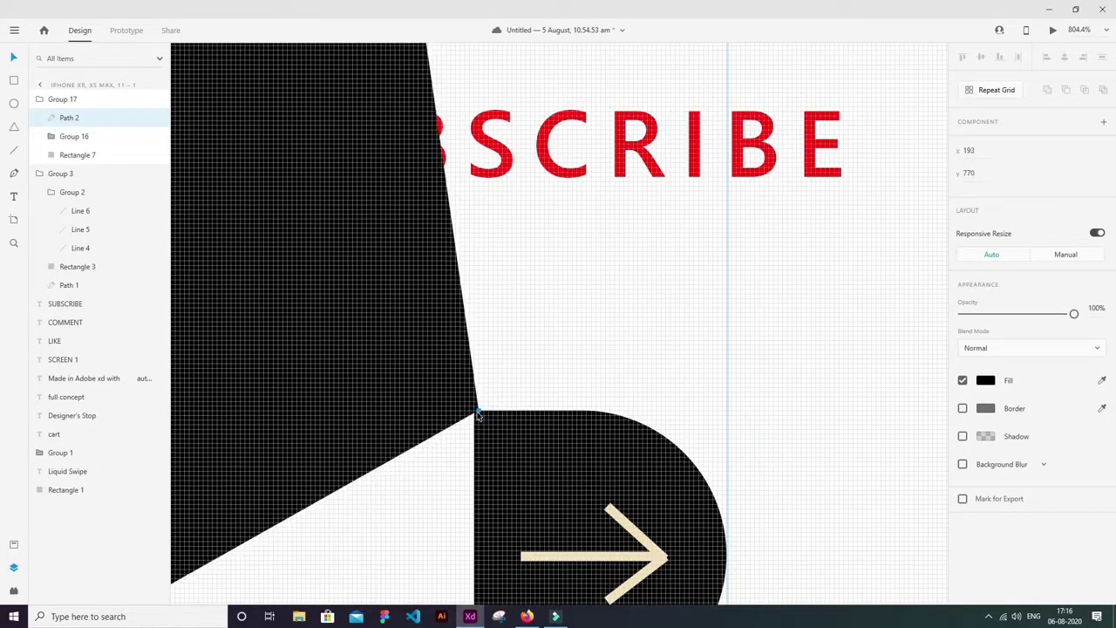
{"action": "scroll", "coordinate": [358, 435], "scroll_direction": "down", "scroll_amount": 6}
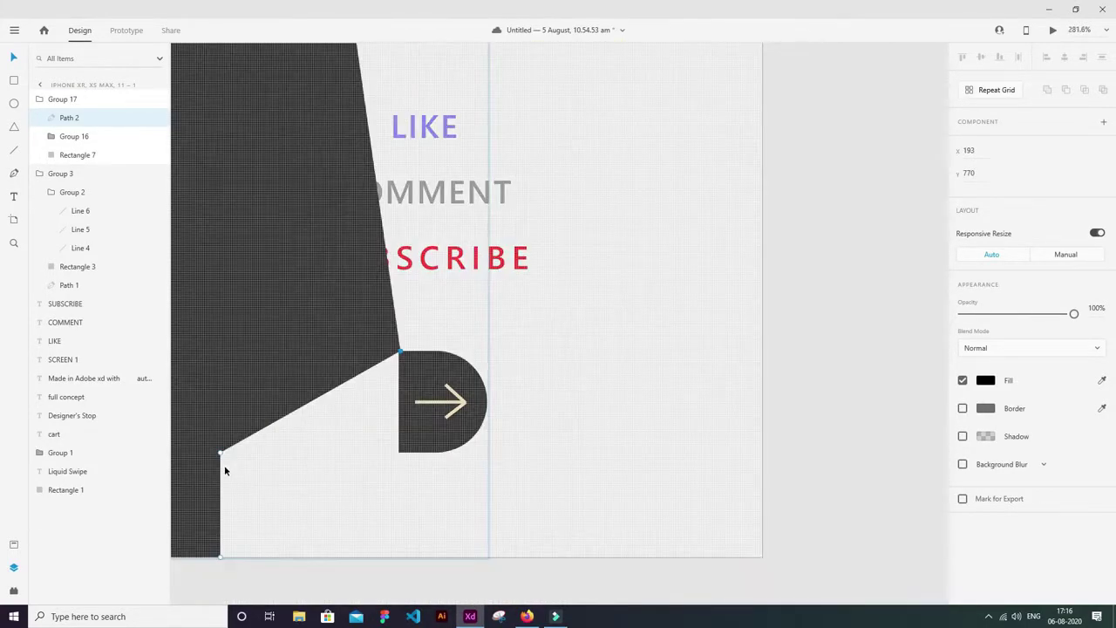
Step: Pull the tall path's lower added anchor point horizontally to the tab's lower left corner, at X 193, Y 832
{"action": "left_click_drag", "start_coordinate": [221, 455], "coordinate": [400, 455]}
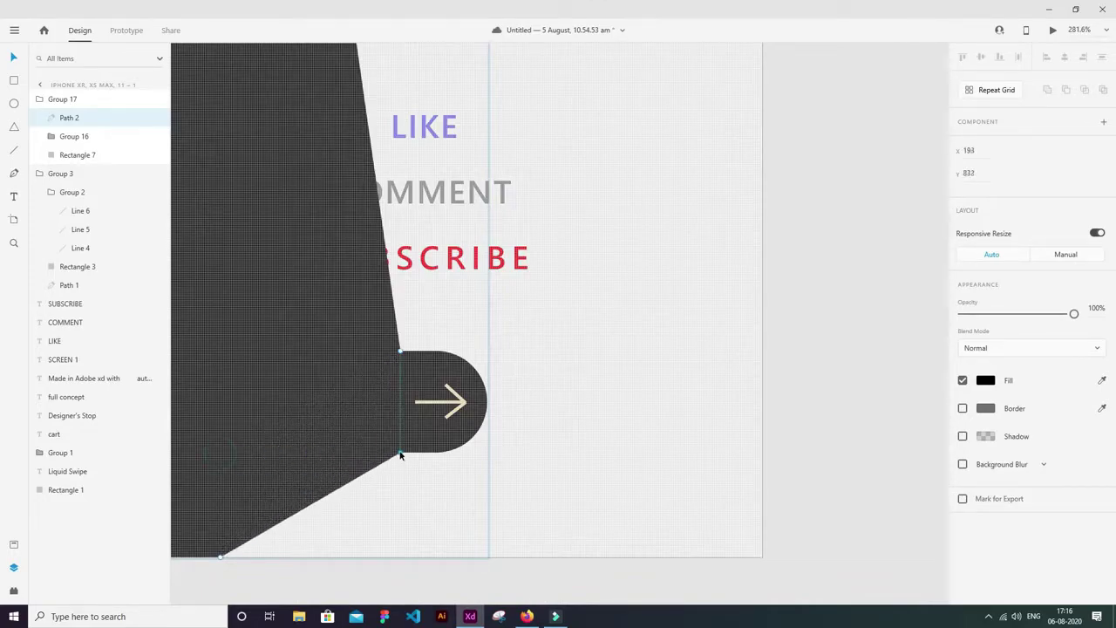
{"action": "scroll", "coordinate": [400, 455], "scroll_direction": "up", "scroll_amount": 8}
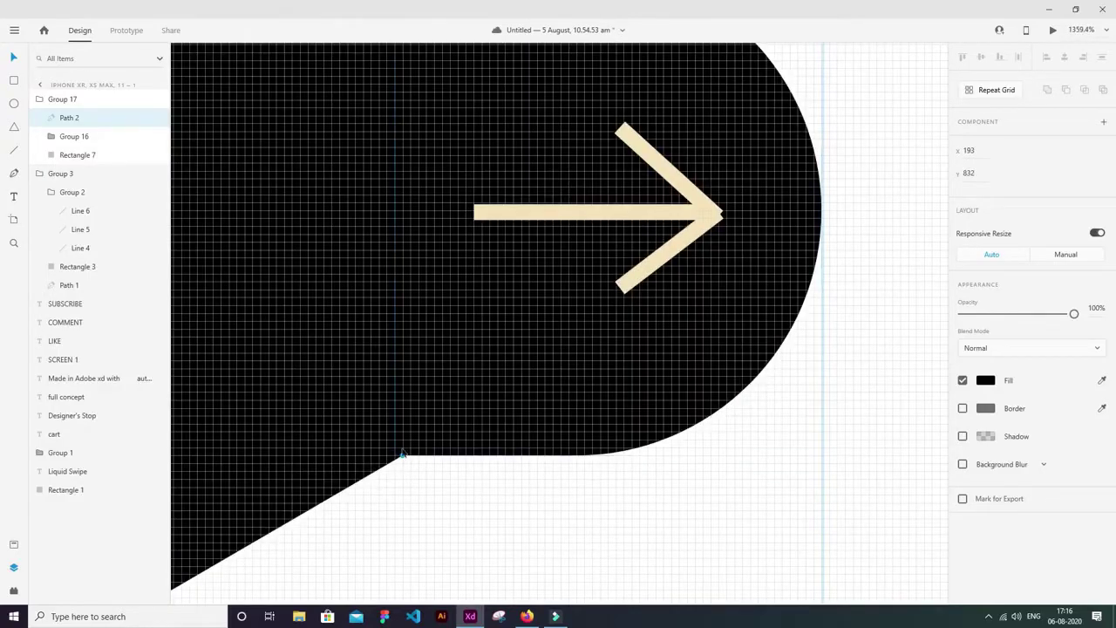
{"action": "scroll", "coordinate": [402, 454], "scroll_direction": "down", "scroll_amount": 10}
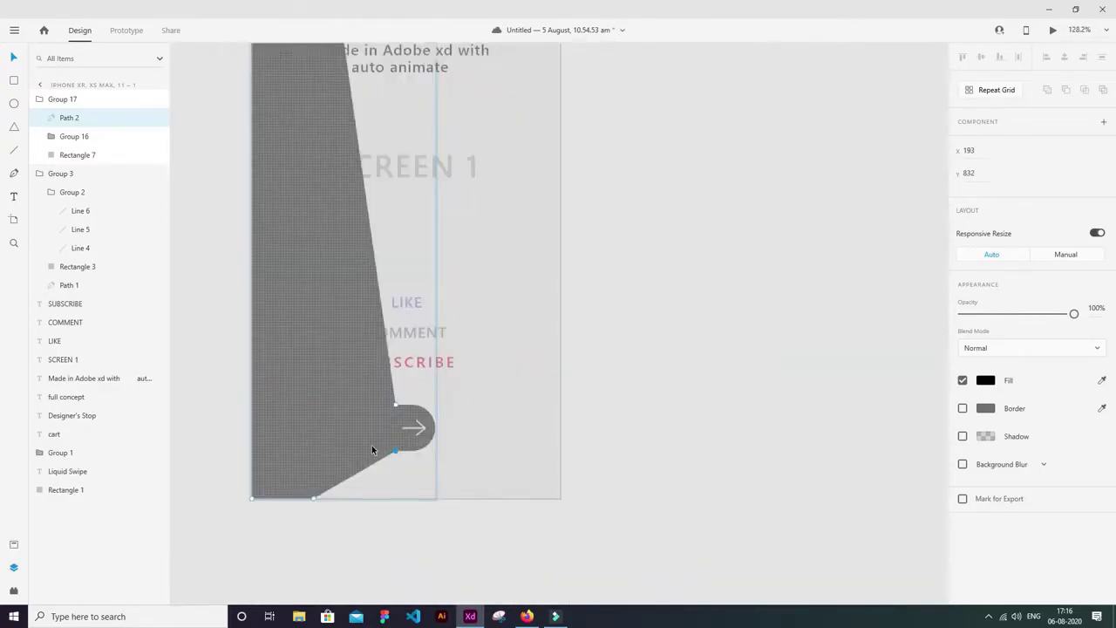
{"action": "scroll", "coordinate": [372, 450], "scroll_direction": "down", "scroll_amount": 1}
Step: Convert the upper anchor point at the tab to a curve with long horizontal handles, forming a smooth sweep
{"action": "double_click", "coordinate": [397, 390]}
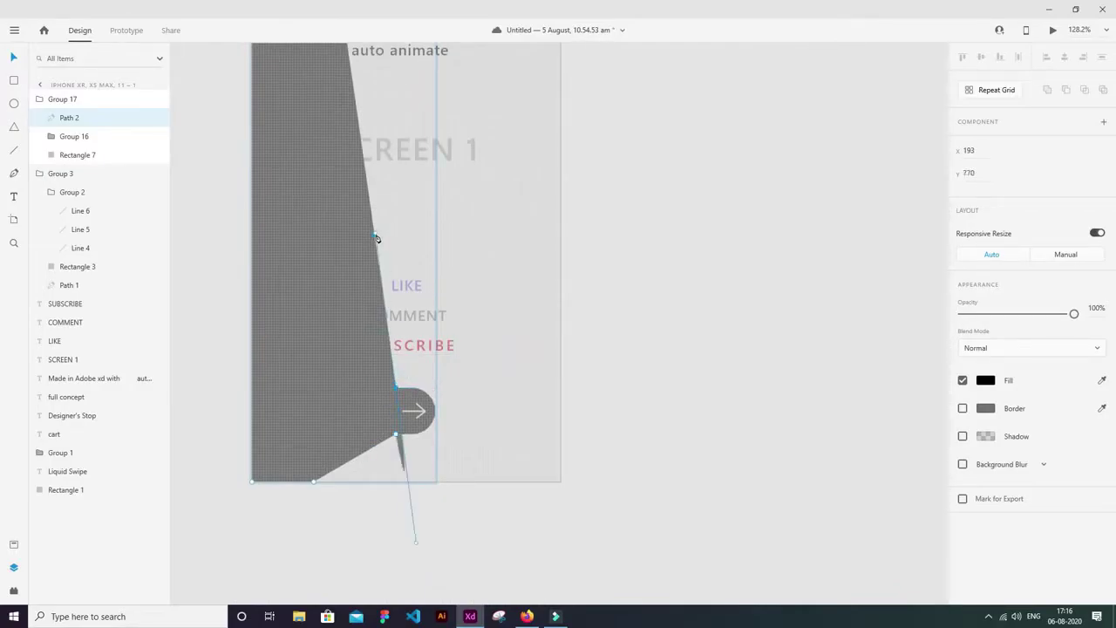
{"action": "left_click_drag", "start_coordinate": [376, 235], "coordinate": [239, 388]}
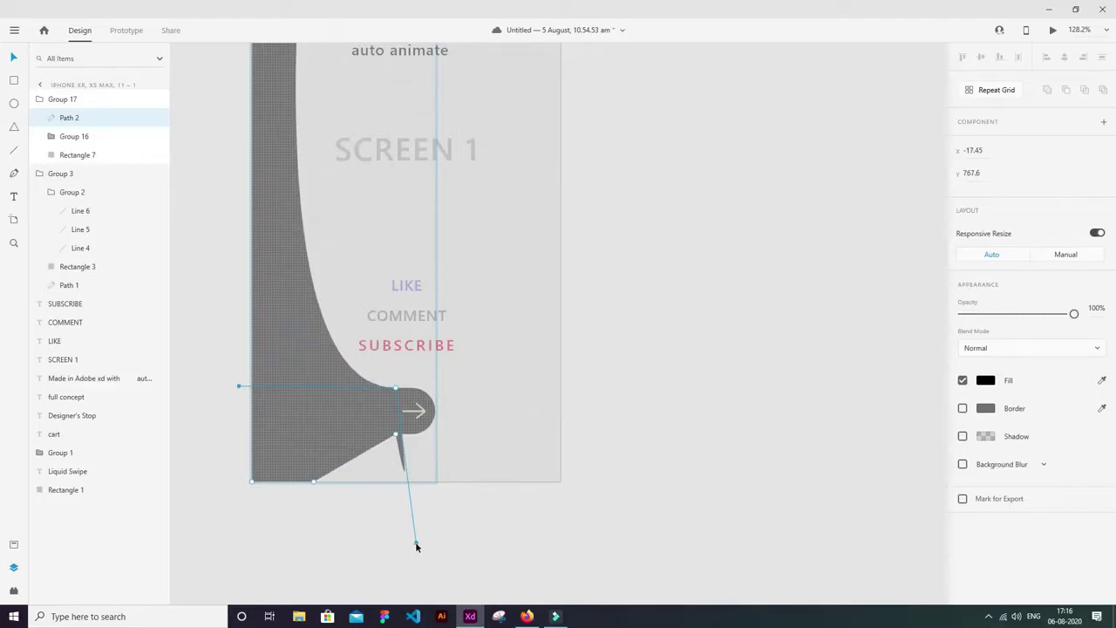
{"action": "left_click_drag", "start_coordinate": [416, 545], "coordinate": [450, 389]}
Step: Curve the path at the tab's lower anchor point with horizontal handles and finish editing the path
{"action": "left_click_drag", "start_coordinate": [395, 435], "coordinate": [301, 437]}
{"action": "left_click", "coordinate": [417, 414]}
{"action": "left_click_drag", "start_coordinate": [431, 437], "coordinate": [433, 439]}
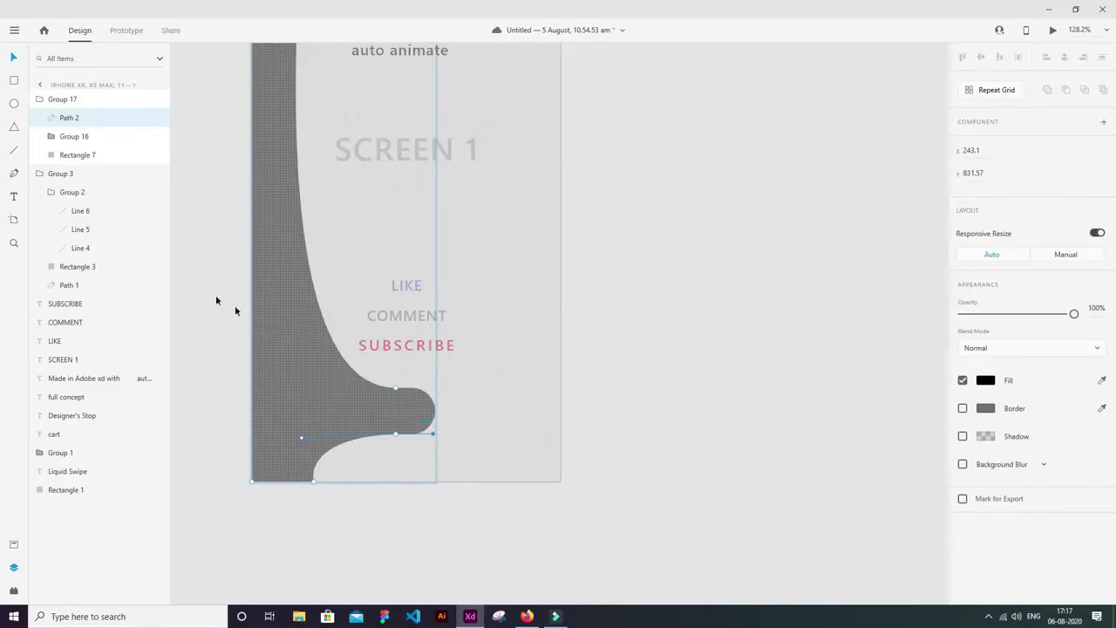
{"action": "key", "text": "Escape"}
Step: Shift the curved path horizontally to X position -21 and bring the arrow and tab to the front of it
{"action": "left_click_drag", "start_coordinate": [373, 401], "coordinate": [358, 407]}
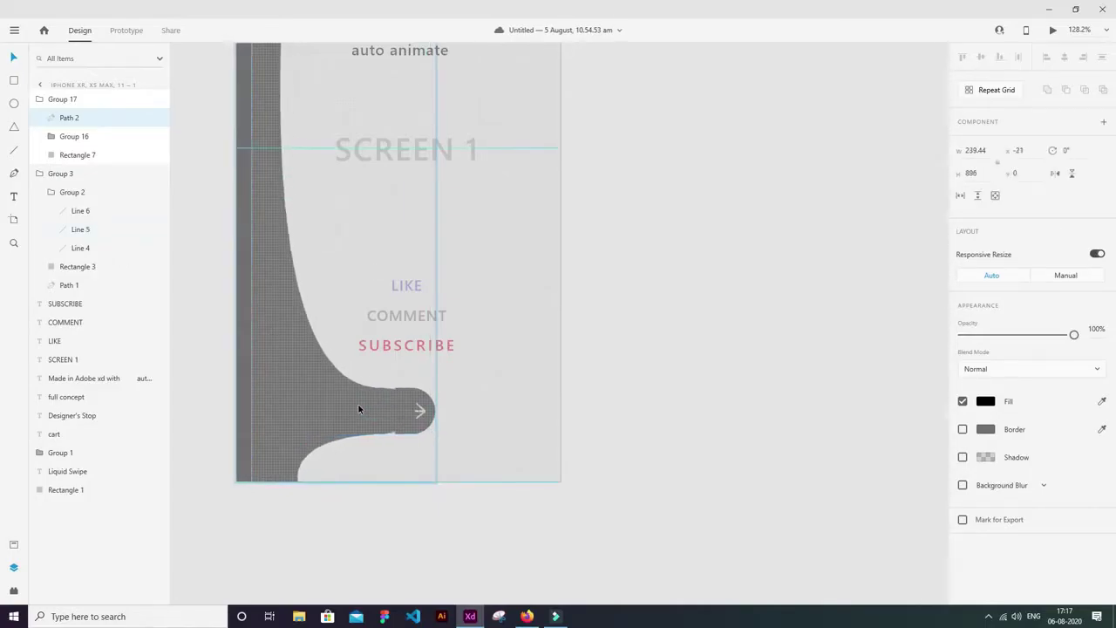
{"action": "left_click", "coordinate": [423, 411]}
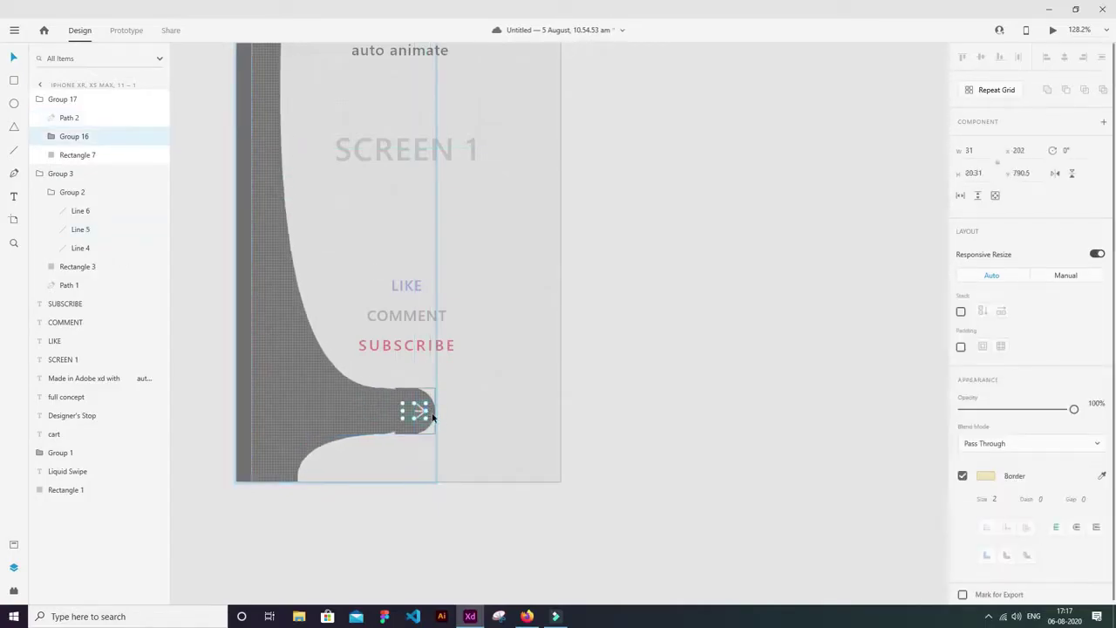
{"action": "left_click", "coordinate": [424, 417], "text": "shift"}
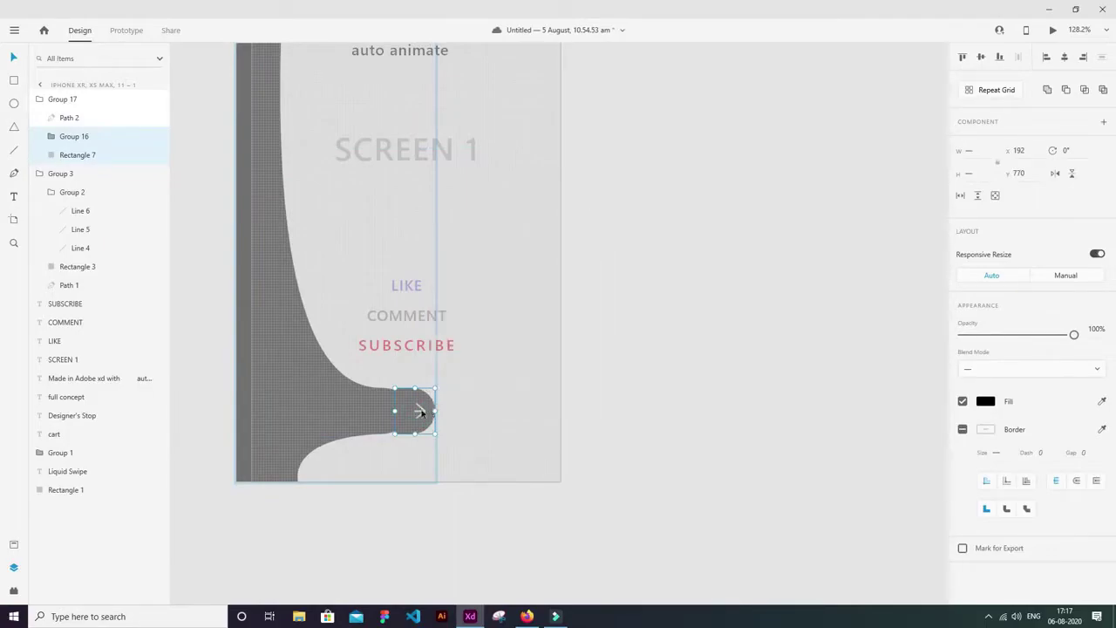
{"action": "right_click", "coordinate": [421, 412]}
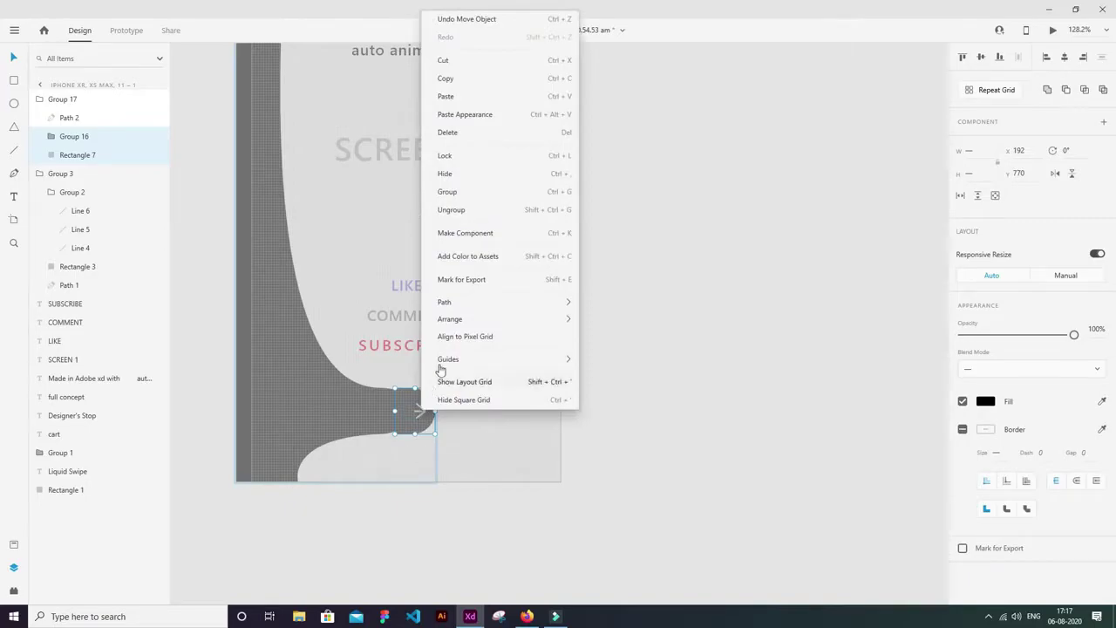
{"action": "mouse_move", "coordinate": [470, 323]}
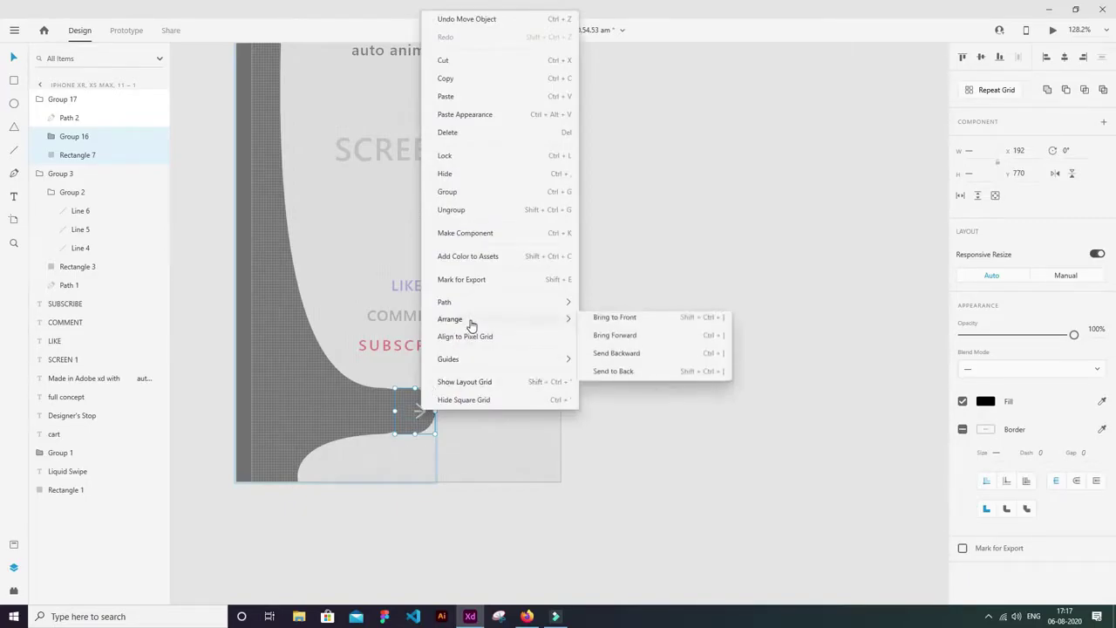
{"action": "left_click", "coordinate": [615, 323]}
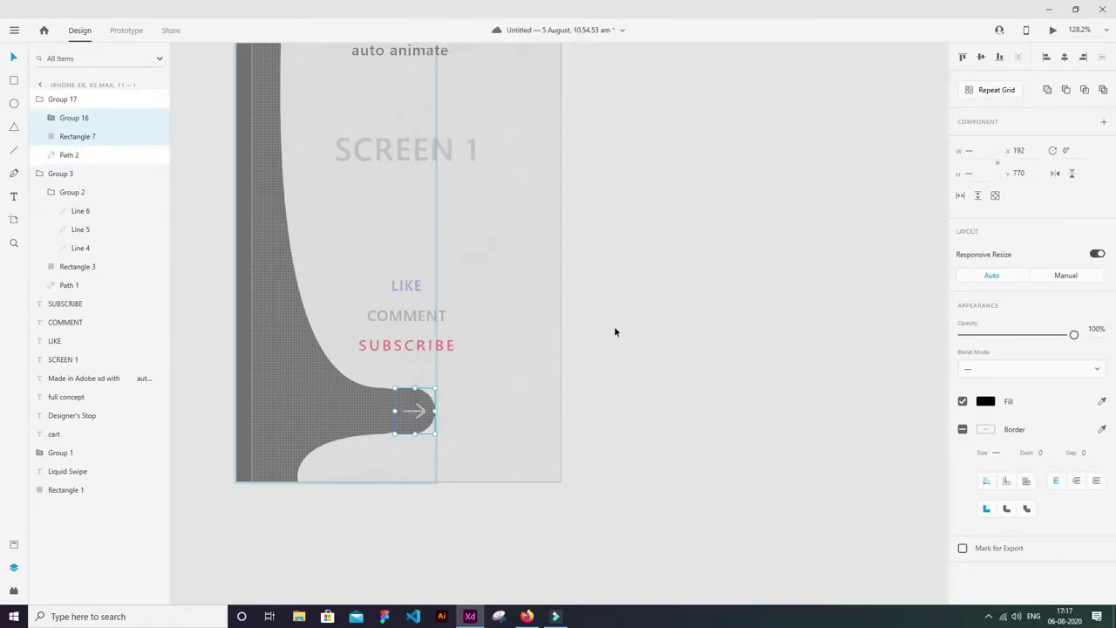
Step: Move the swipe group further into the artboard and place its curved path at X position 19.56
{"action": "left_click", "coordinate": [626, 369]}
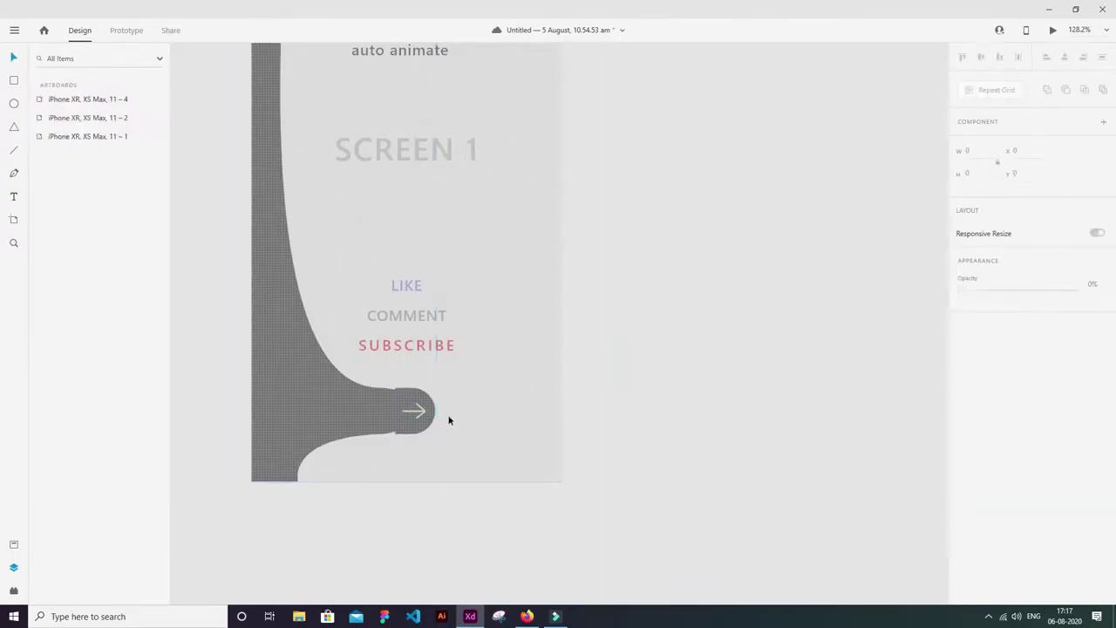
{"action": "left_click", "coordinate": [364, 409]}
{"action": "left_click_drag", "start_coordinate": [364, 409], "coordinate": [390, 410]}
{"action": "double_click", "coordinate": [376, 405]}
{"action": "scroll", "coordinate": [348, 384], "scroll_direction": "up", "scroll_amount": 3}
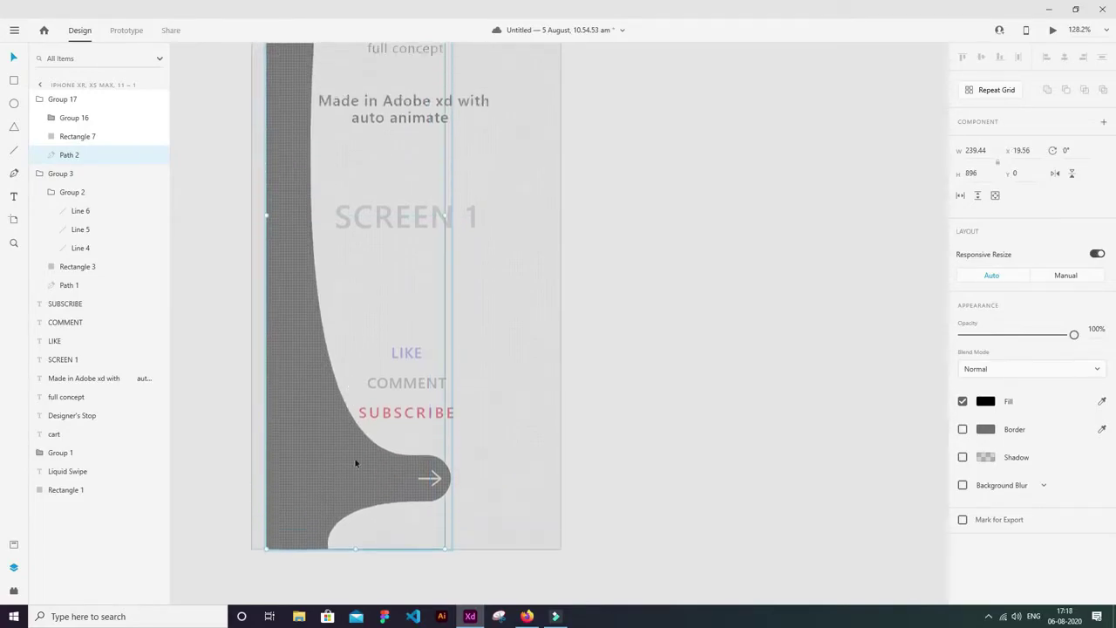
Step: Slide the whole swipe group horizontally to X position -188, leaving only the arrow tab on the artboard
{"action": "left_click", "coordinate": [59, 102]}
{"action": "left_click_drag", "start_coordinate": [375, 483], "coordinate": [223, 484]}
{"action": "left_click", "coordinate": [226, 364]}
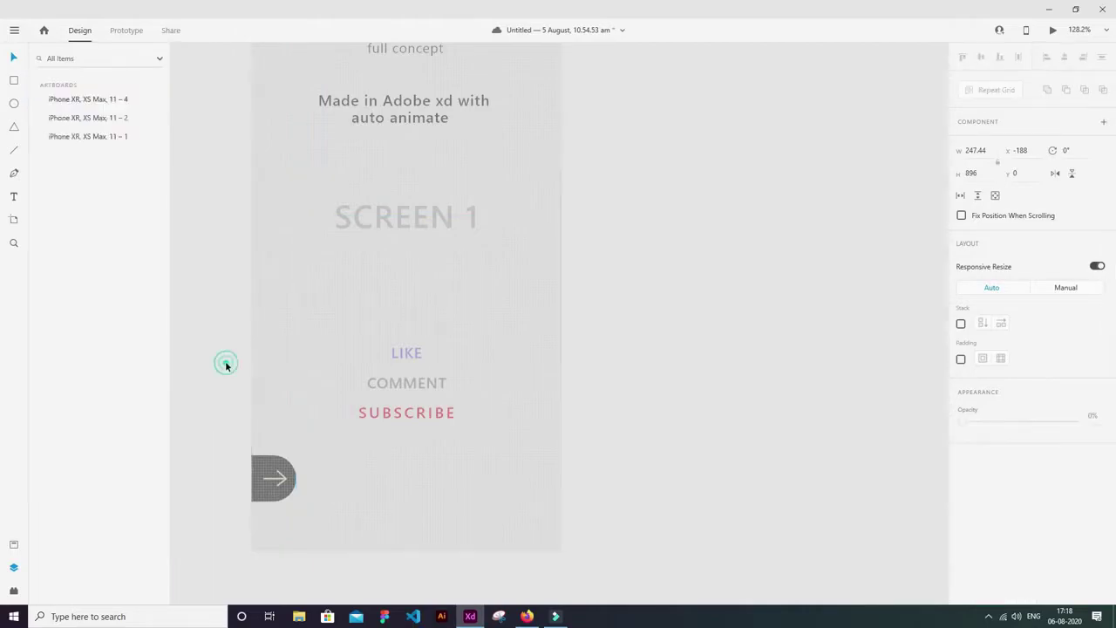
Step: Duplicate the artboard iPhone XR, XS Max, 11 – 1
{"action": "key", "text": "ctrl+0"}
{"action": "left_click", "coordinate": [473, 558]}
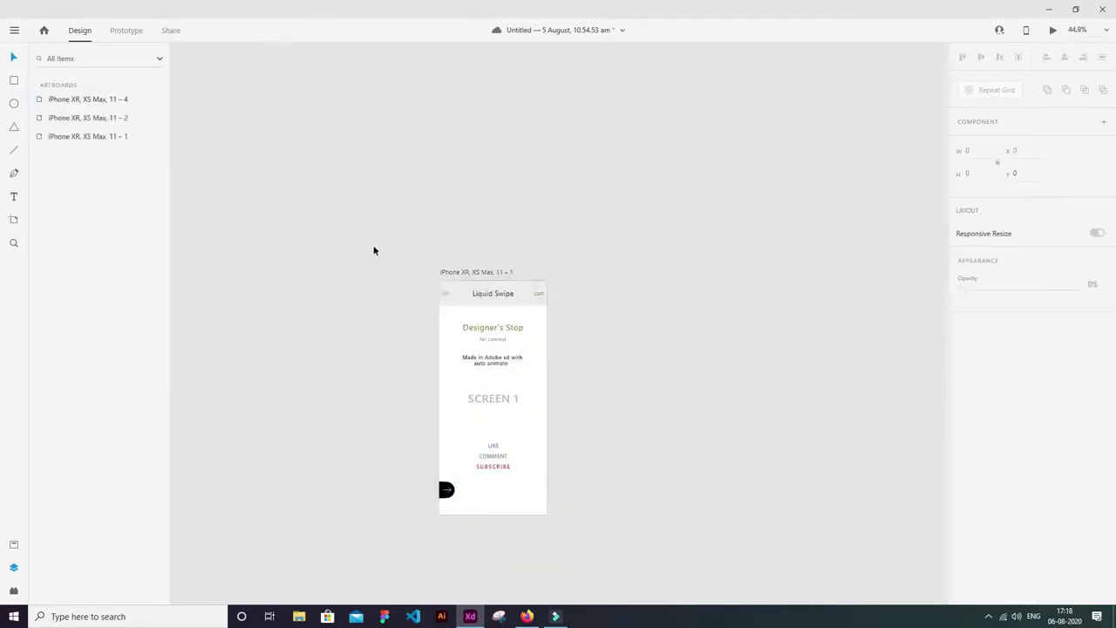
{"action": "left_click_drag", "start_coordinate": [383, 242], "coordinate": [589, 547]}
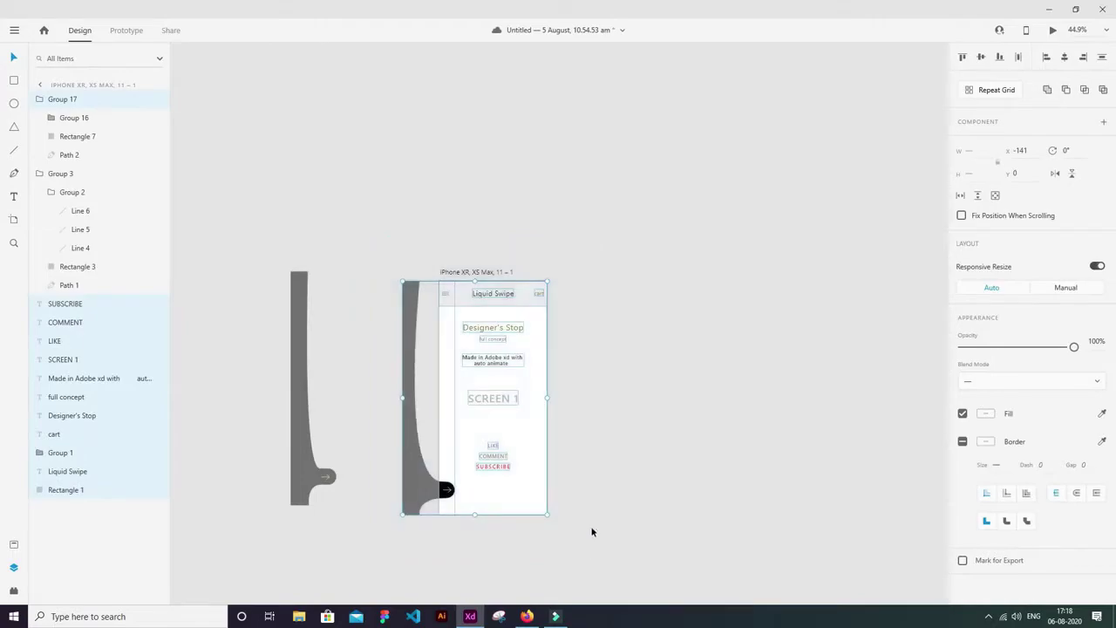
{"action": "left_click", "coordinate": [42, 84]}
{"action": "left_click", "coordinate": [105, 136]}
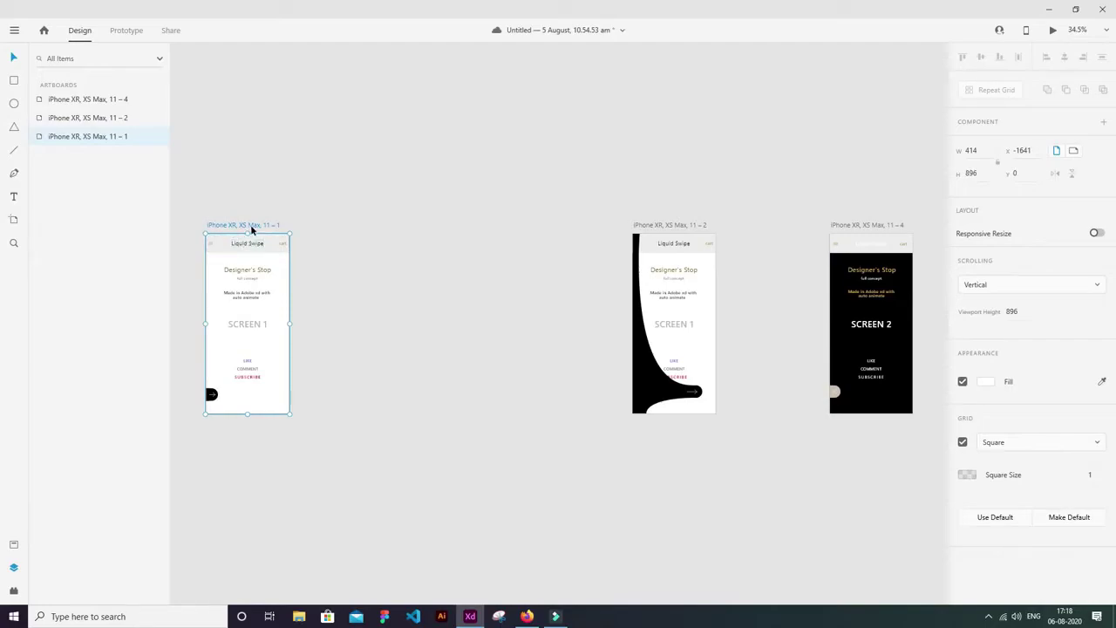
{"action": "key", "text": "ctrl+d"}
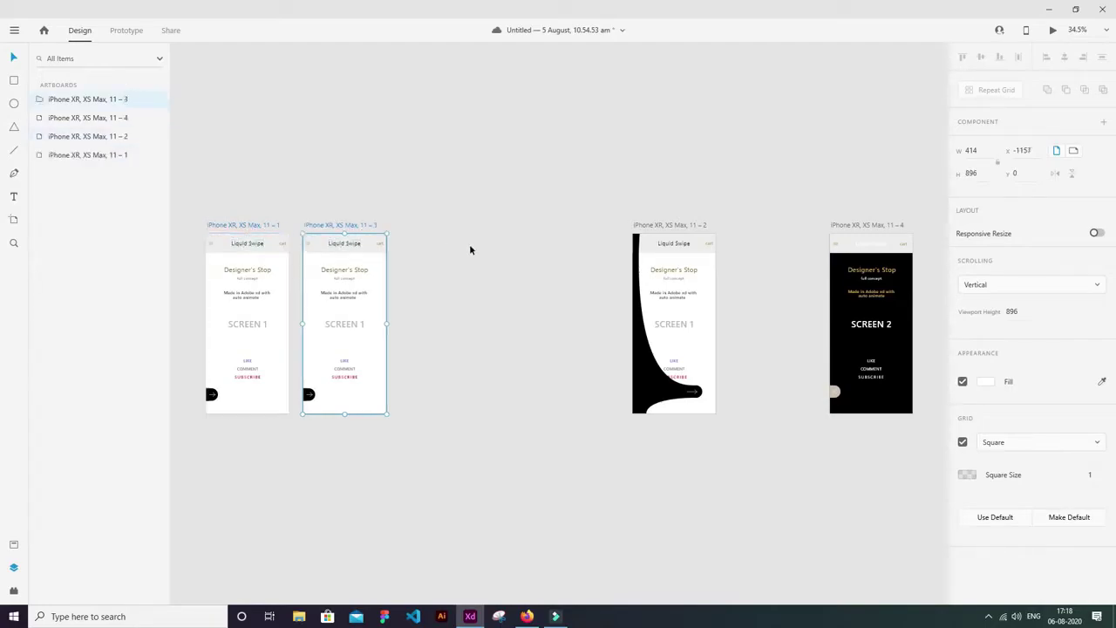
Step: In the duplicated artboard, move the arrow and tab together to X position 294 and the curved path to X position 0
{"action": "key", "text": "ctrl+3"}
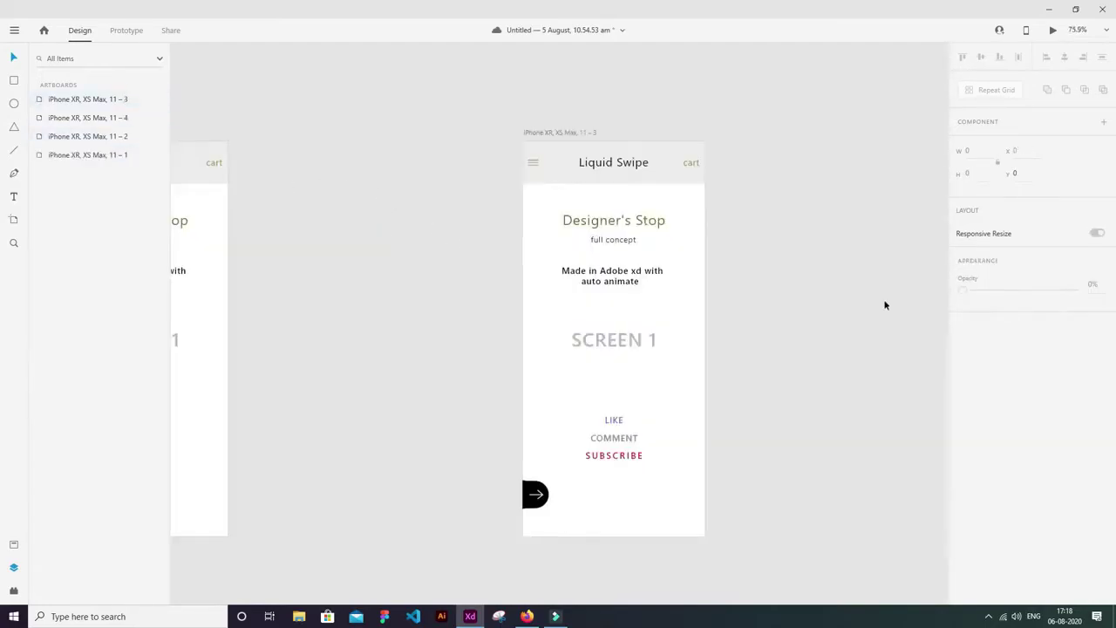
{"action": "left_click", "coordinate": [540, 497]}
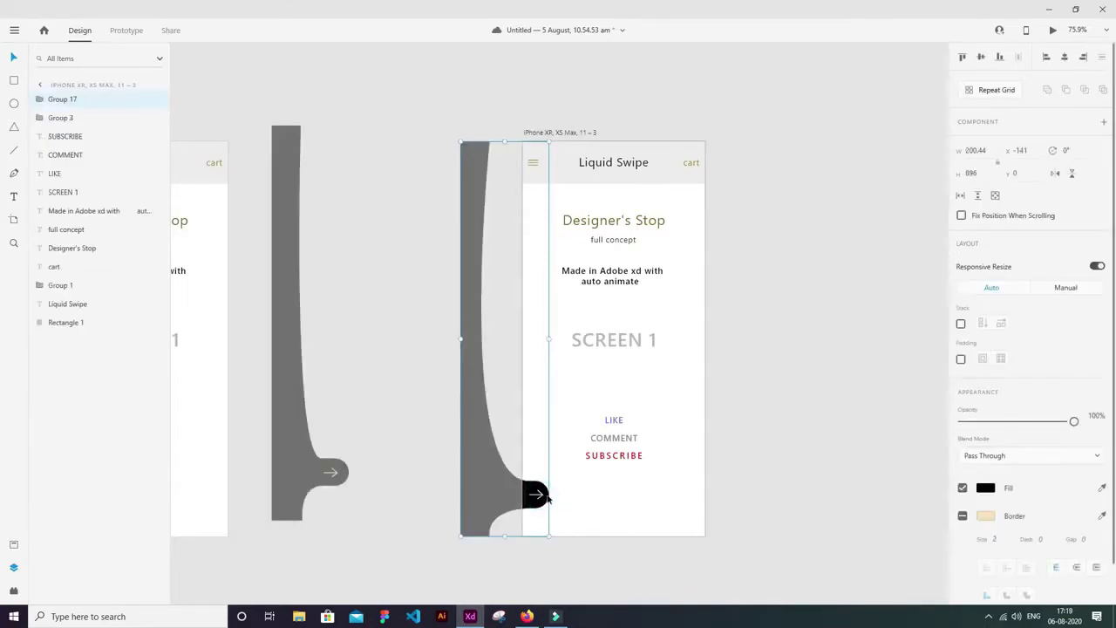
{"action": "left_click", "coordinate": [537, 495]}
{"action": "left_click", "coordinate": [537, 495]}
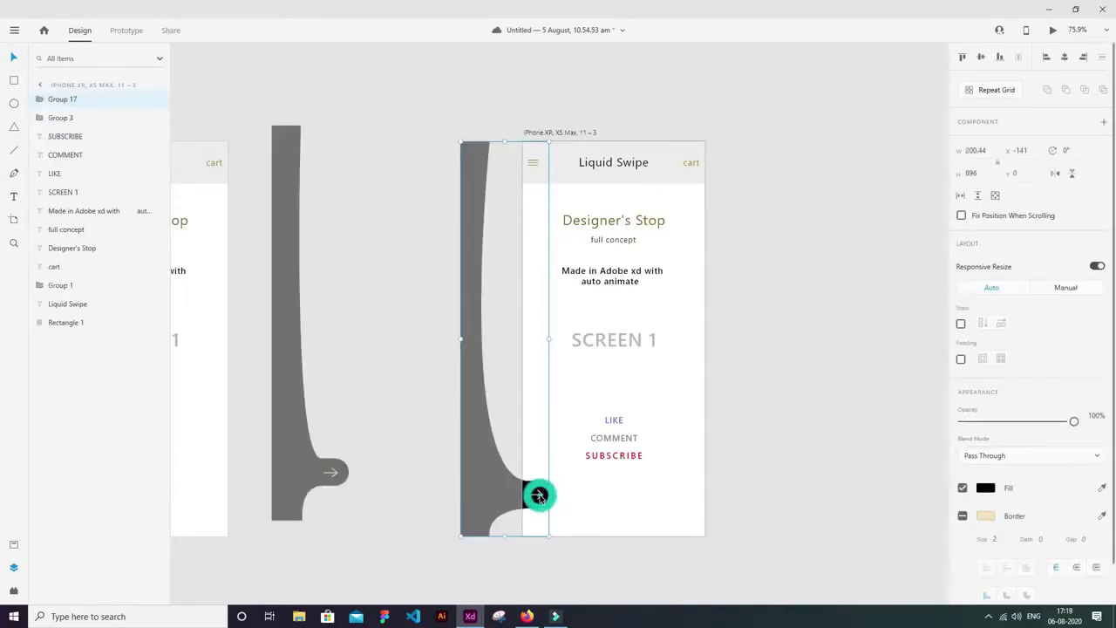
{"action": "double_click", "coordinate": [535, 496]}
{"action": "left_click", "coordinate": [536, 494], "text": "shift"}
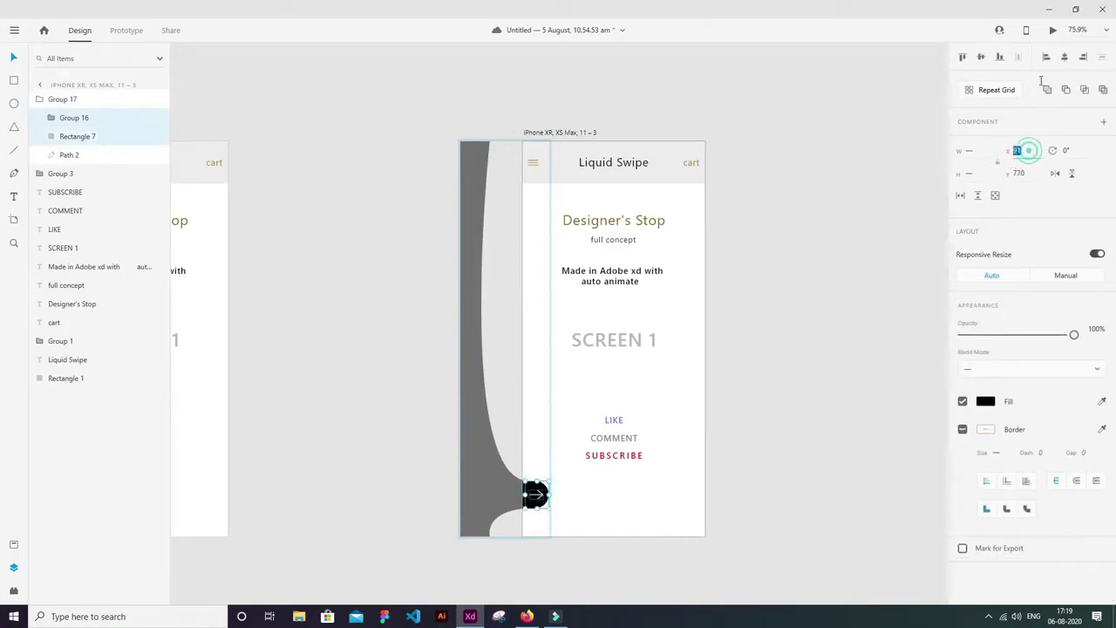
{"action": "left_click_drag", "start_coordinate": [1041, 149], "coordinate": [1036, 5]}
{"action": "left_click_drag", "start_coordinate": [1020, 150], "coordinate": [995, 301]}
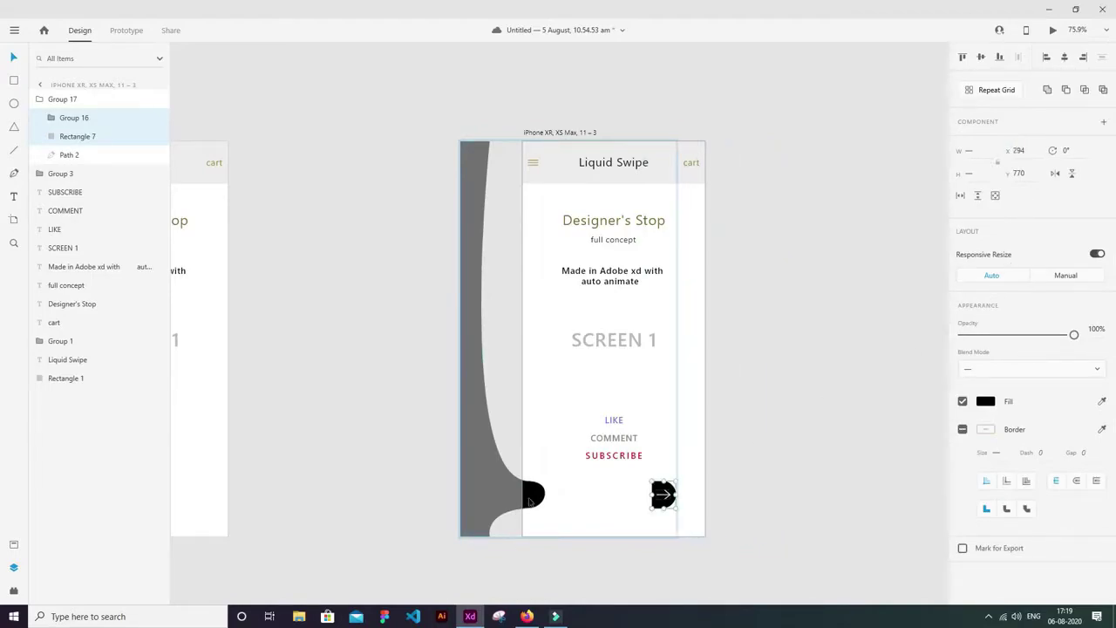
{"action": "left_click_drag", "start_coordinate": [534, 499], "coordinate": [597, 499]}
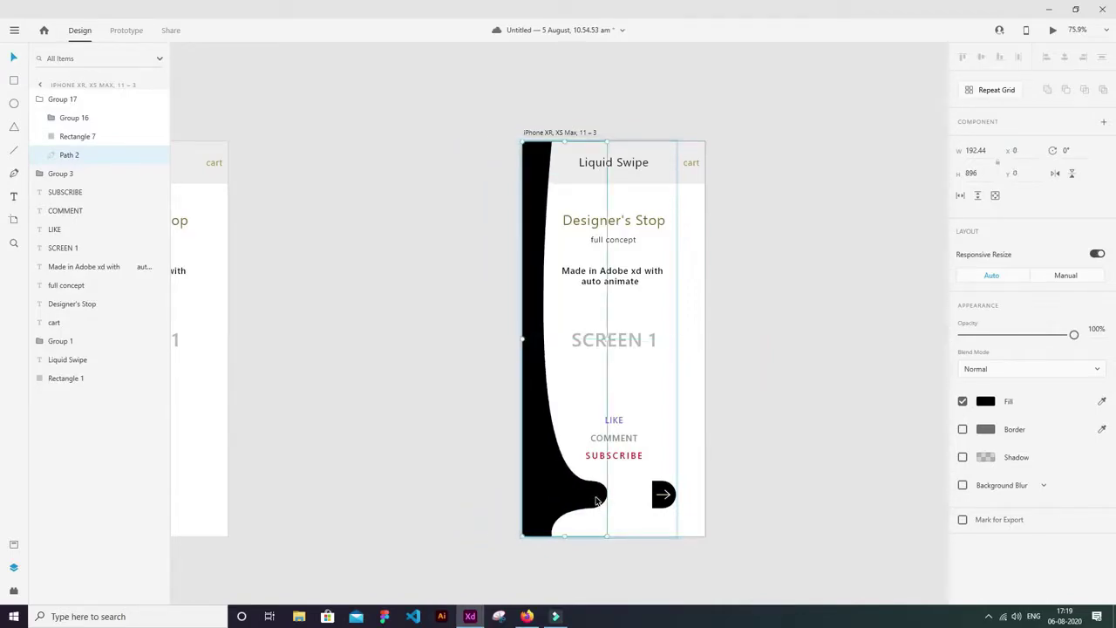
Step: Move the curved path's two tip anchor points together horizontally to meet the tab's upper and lower left corners
{"action": "double_click", "coordinate": [596, 499]}
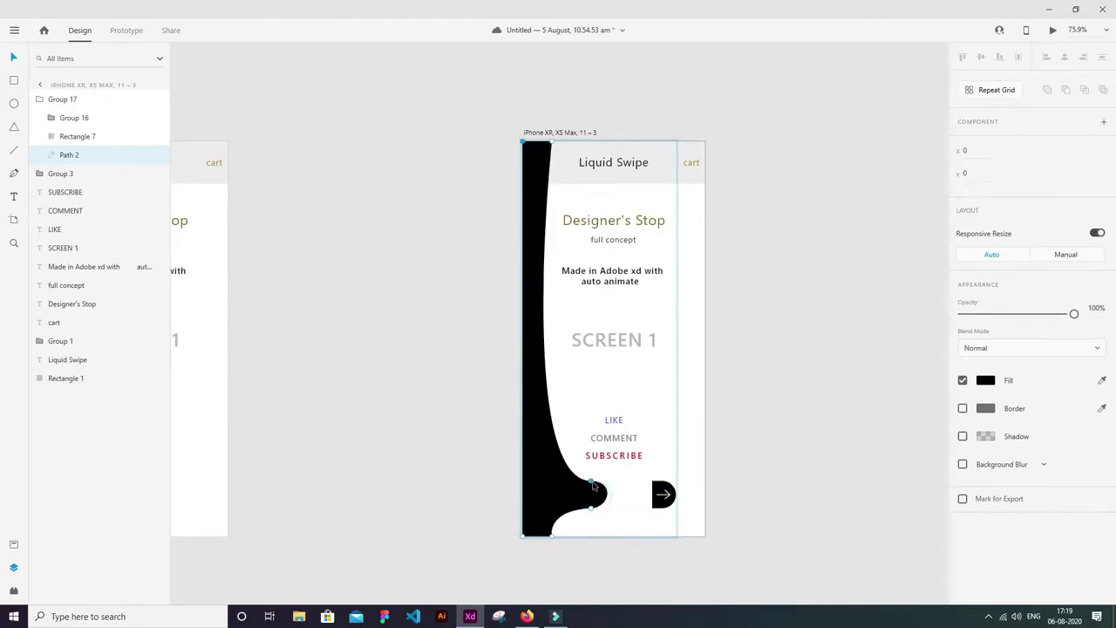
{"action": "left_click", "coordinate": [592, 484]}
{"action": "left_click", "coordinate": [590, 510], "text": "shift"}
{"action": "scroll", "coordinate": [590, 512], "scroll_direction": "up", "scroll_amount": 5}
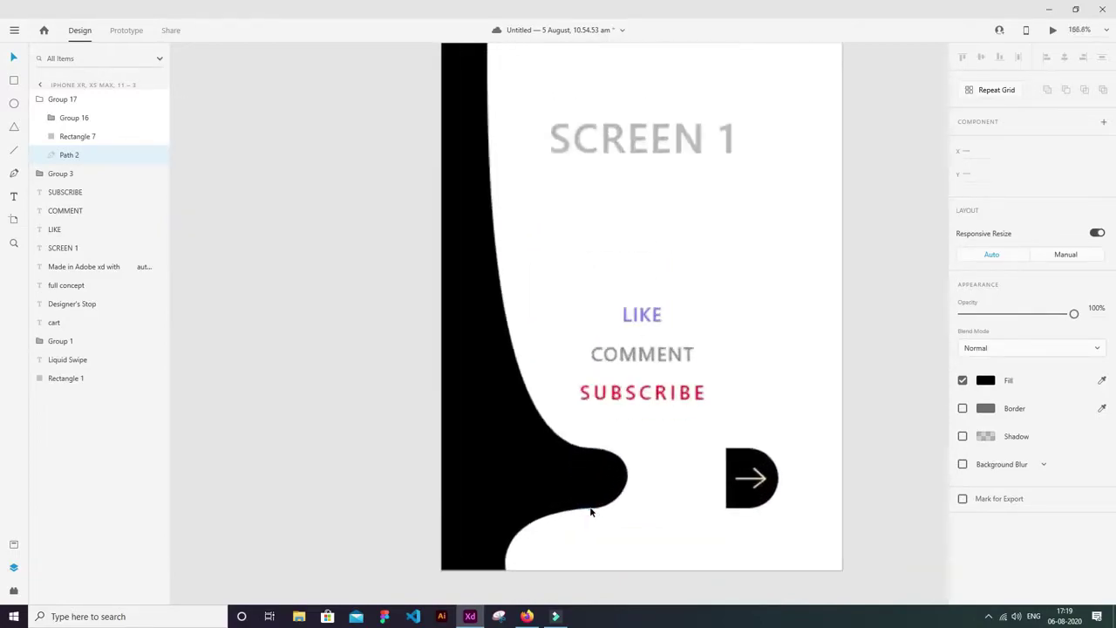
{"action": "left_click_drag", "start_coordinate": [592, 511], "coordinate": [729, 511]}
{"action": "scroll", "coordinate": [733, 513], "scroll_direction": "up", "scroll_amount": 1}
{"action": "scroll", "coordinate": [733, 514], "scroll_direction": "up", "scroll_amount": 4}
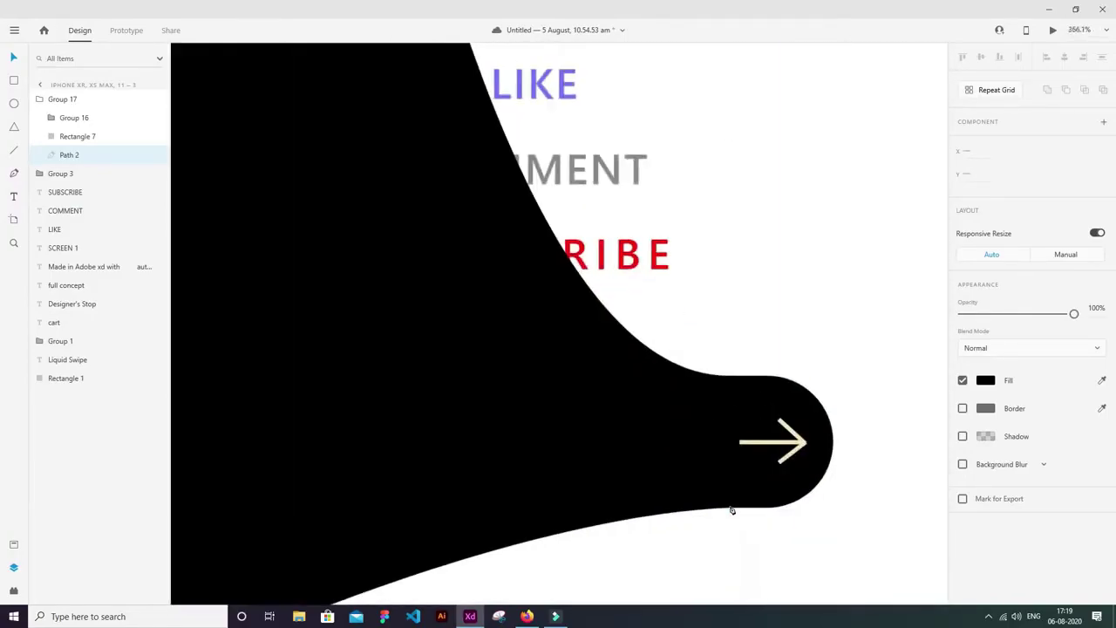
{"action": "scroll", "coordinate": [729, 512], "scroll_direction": "up", "scroll_amount": 4}
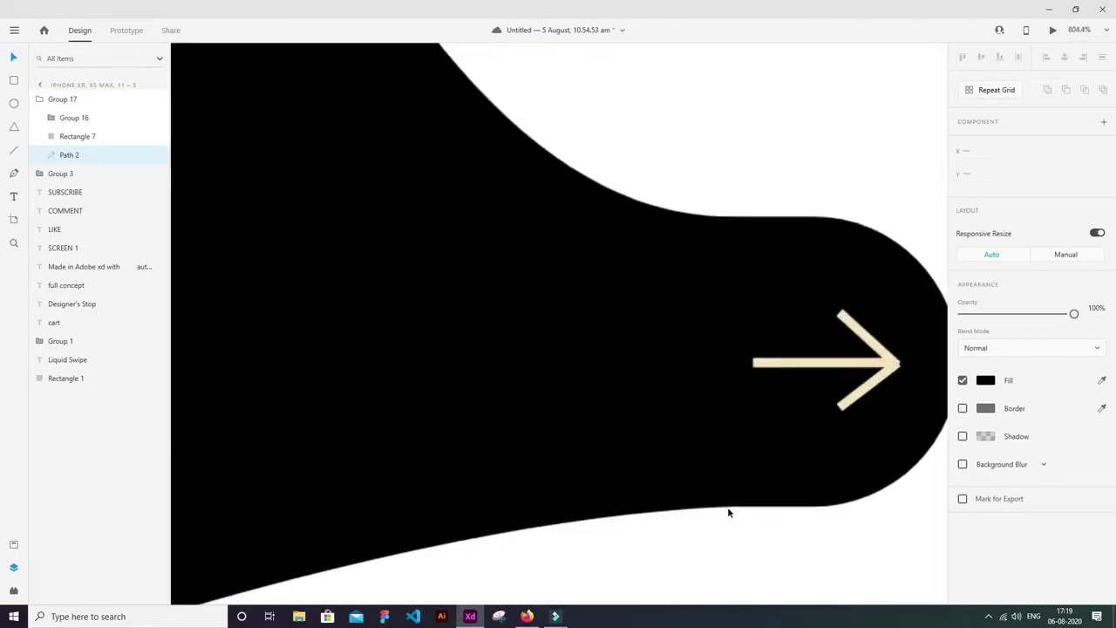
Step: Align the path's tip anchors with the tab's corners, then reshape the upper one with both handles level, its inner handle at about X -62.65
{"action": "left_click_drag", "start_coordinate": [725, 510], "coordinate": [725, 509]}
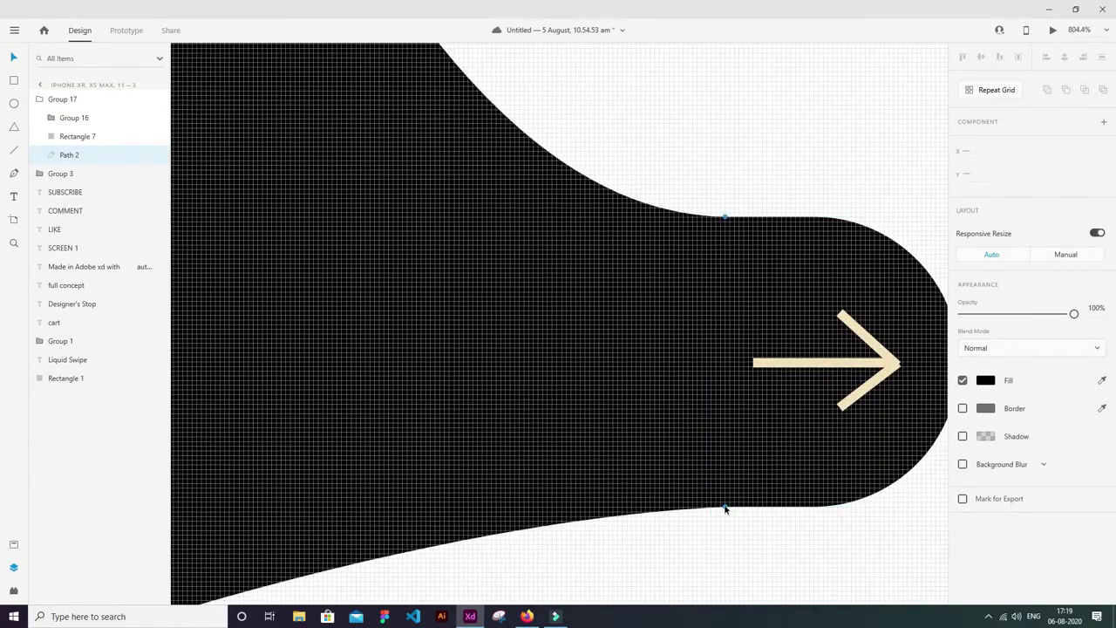
{"action": "key", "text": "ctrl+0"}
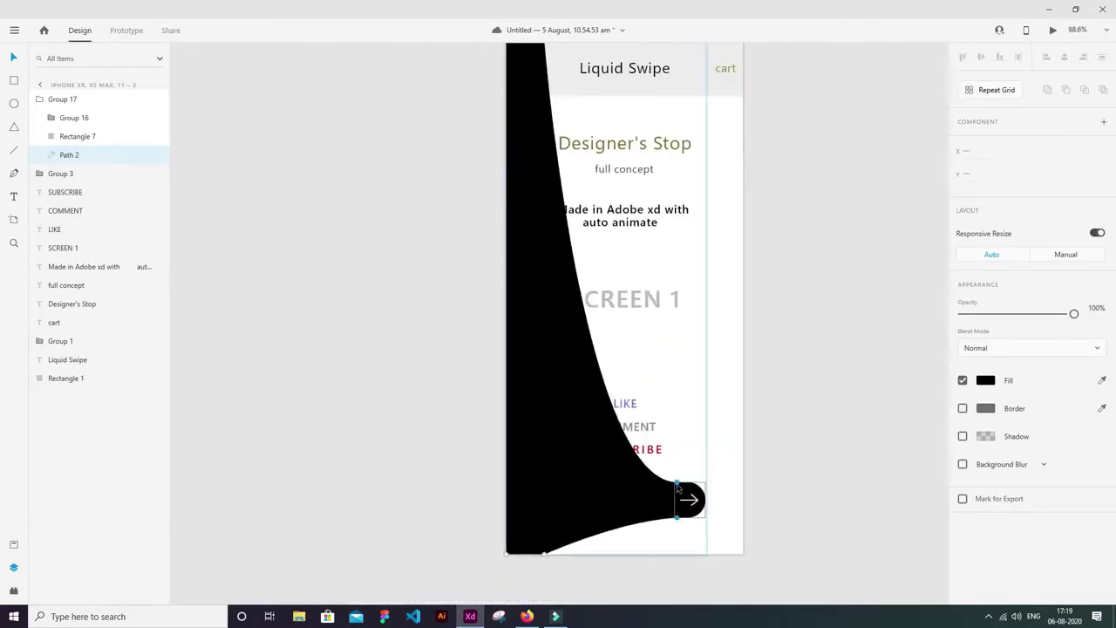
{"action": "double_click", "coordinate": [678, 488]}
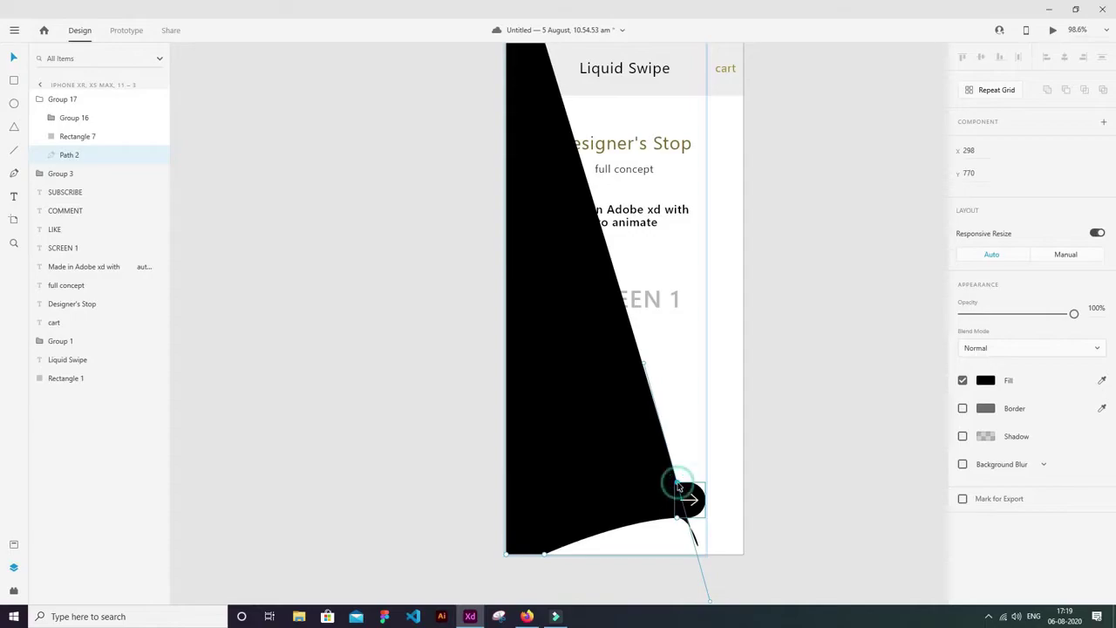
{"action": "scroll", "coordinate": [645, 349], "scroll_direction": "down", "scroll_amount": 1}
{"action": "left_click_drag", "start_coordinate": [645, 348], "coordinate": [472, 467]}
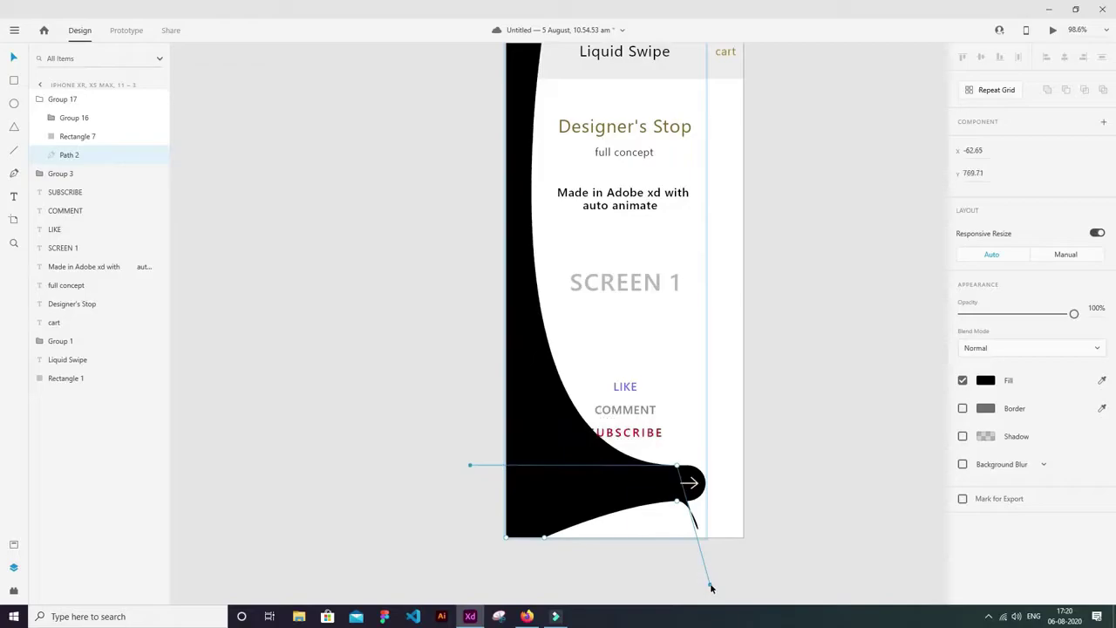
{"action": "left_click_drag", "start_coordinate": [710, 589], "coordinate": [717, 468]}
Step: Lengthen the lower tip anchor's inner handle horizontally to about X position 56, flattening the curve beneath the tab
{"action": "left_click", "coordinate": [676, 502]}
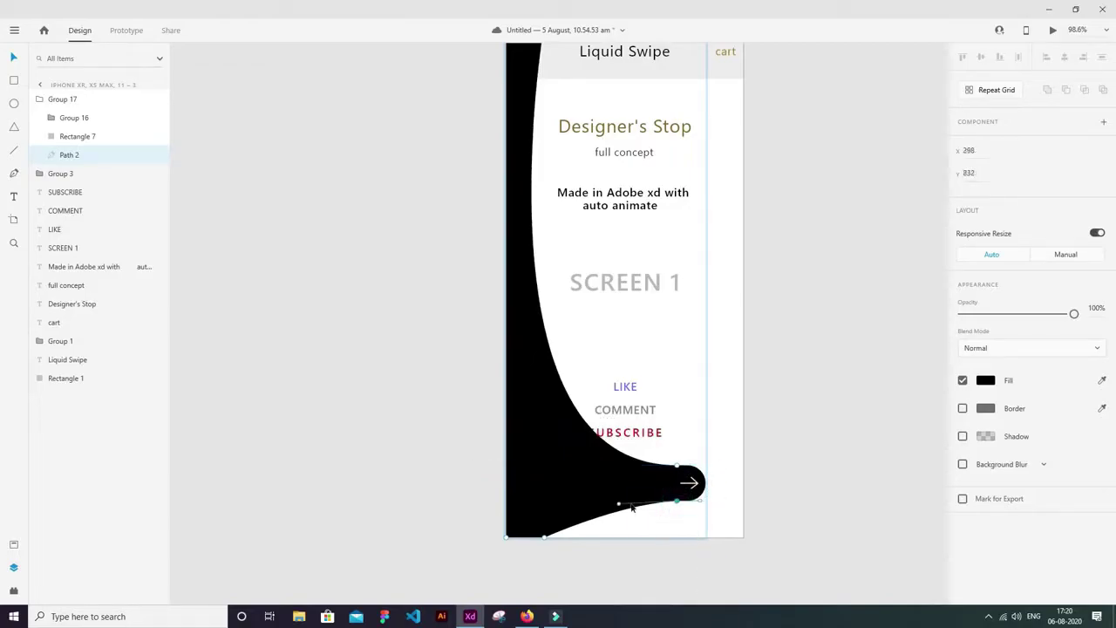
{"action": "left_click_drag", "start_coordinate": [621, 506], "coordinate": [537, 505]}
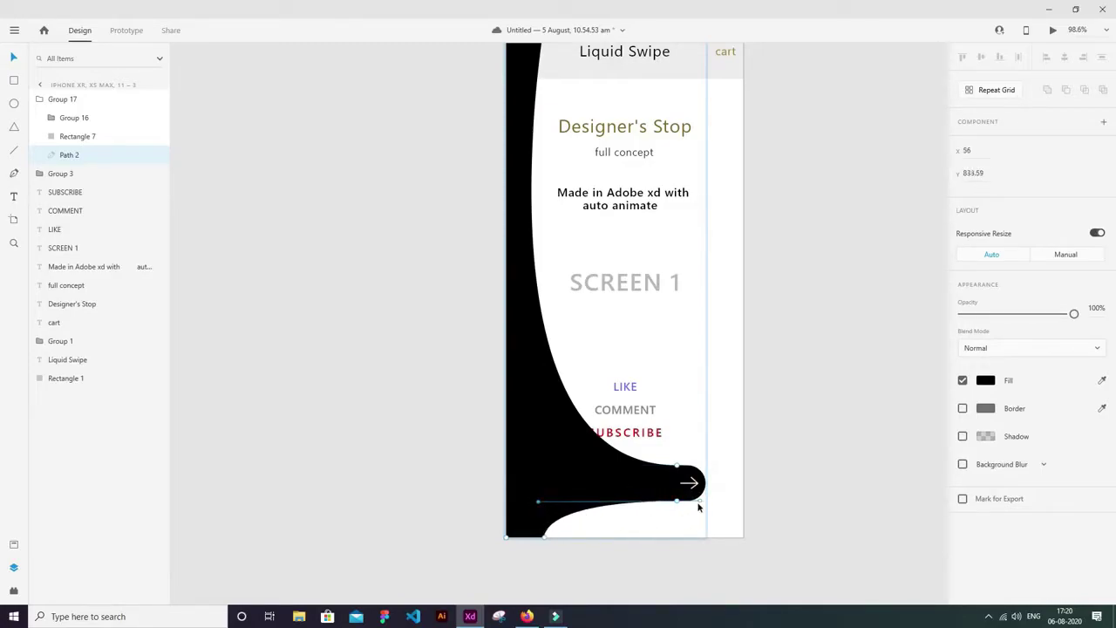
{"action": "left_click", "coordinate": [700, 503]}
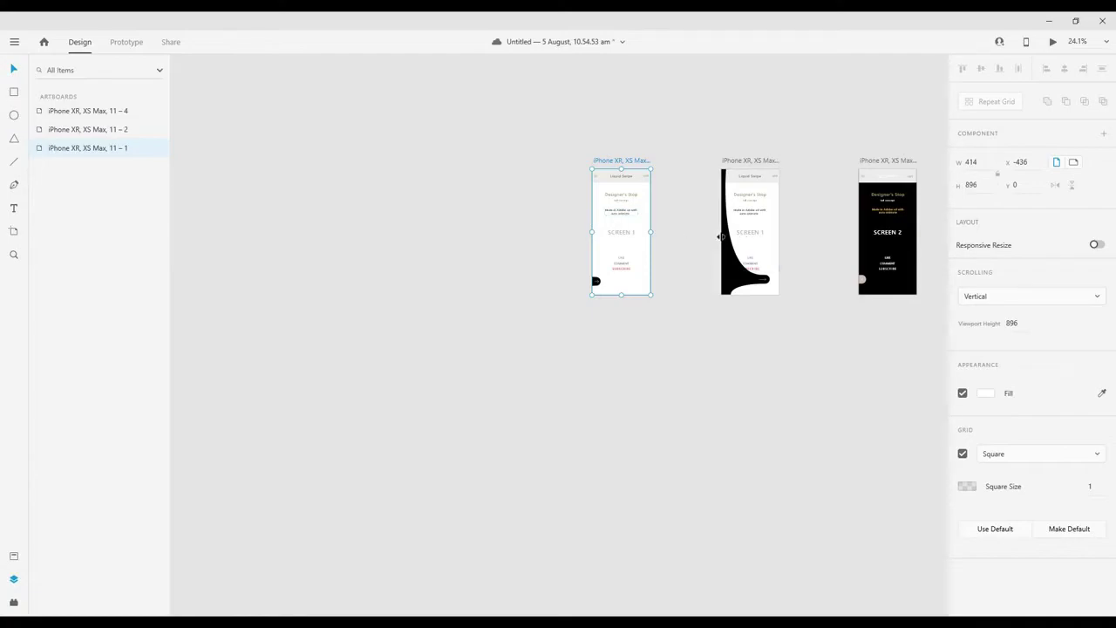
Step: Place the Screen 2 content group flush against the outer left edge of artboard iPhone XR, XS Max, 11 – 2 at X -414, Y 0
{"action": "scroll", "coordinate": [720, 236], "scroll_direction": "up", "scroll_amount": 5}
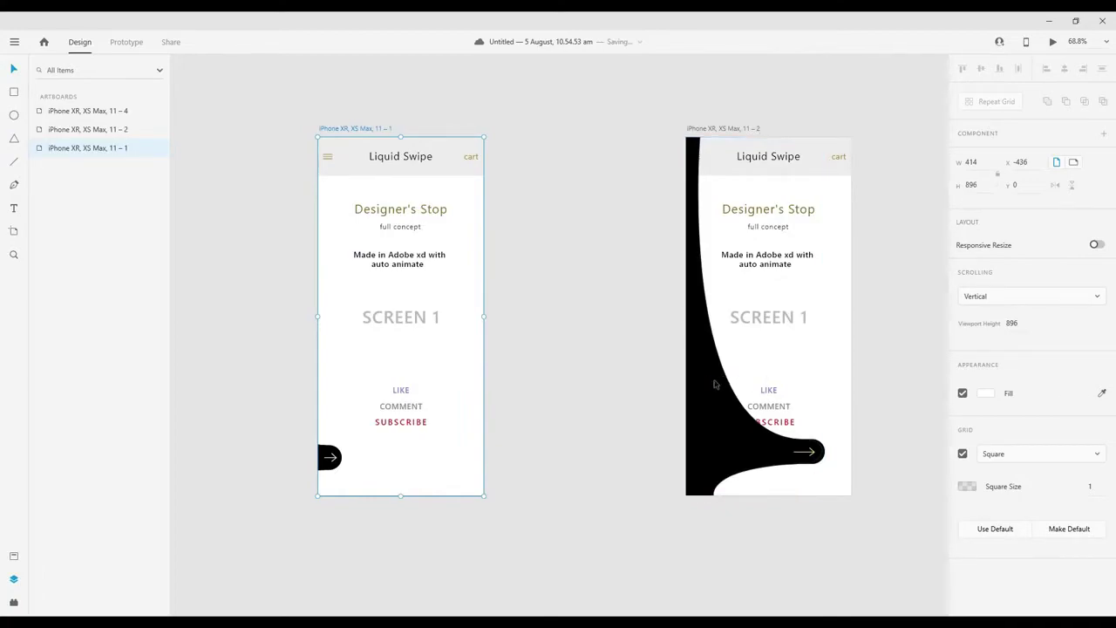
{"action": "left_click", "coordinate": [719, 383]}
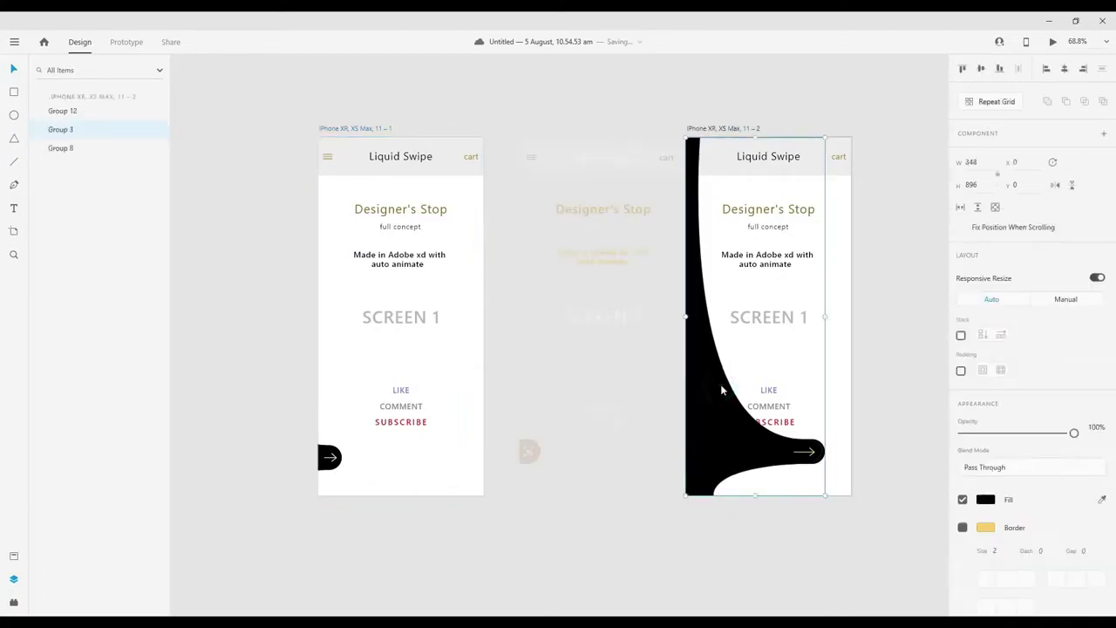
{"action": "left_click", "coordinate": [557, 152]}
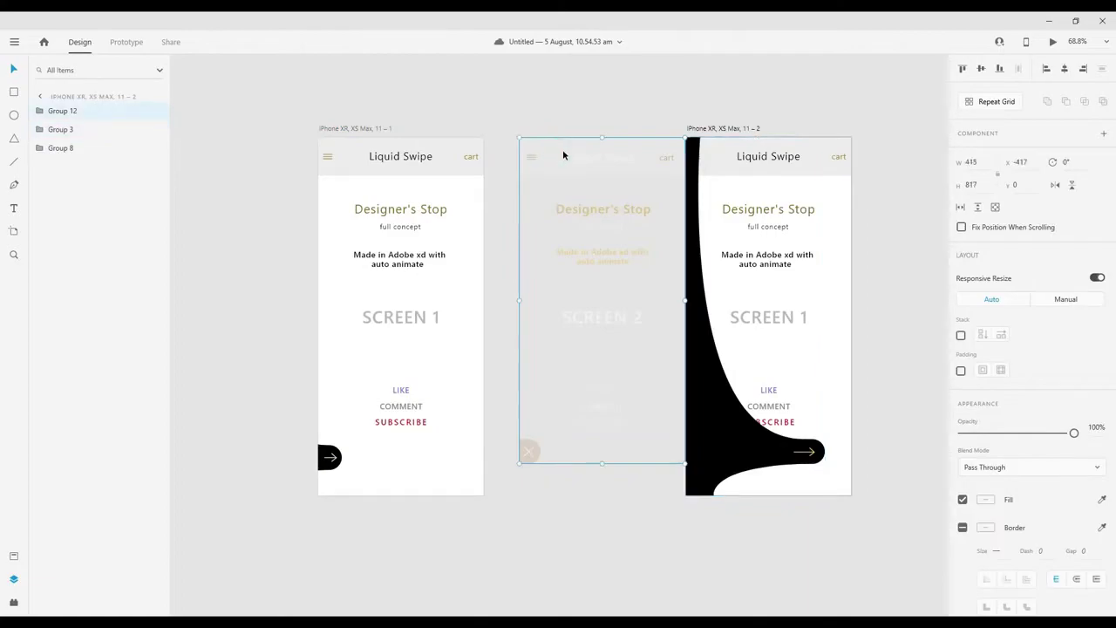
{"action": "left_click_drag", "start_coordinate": [625, 152], "coordinate": [568, 219]}
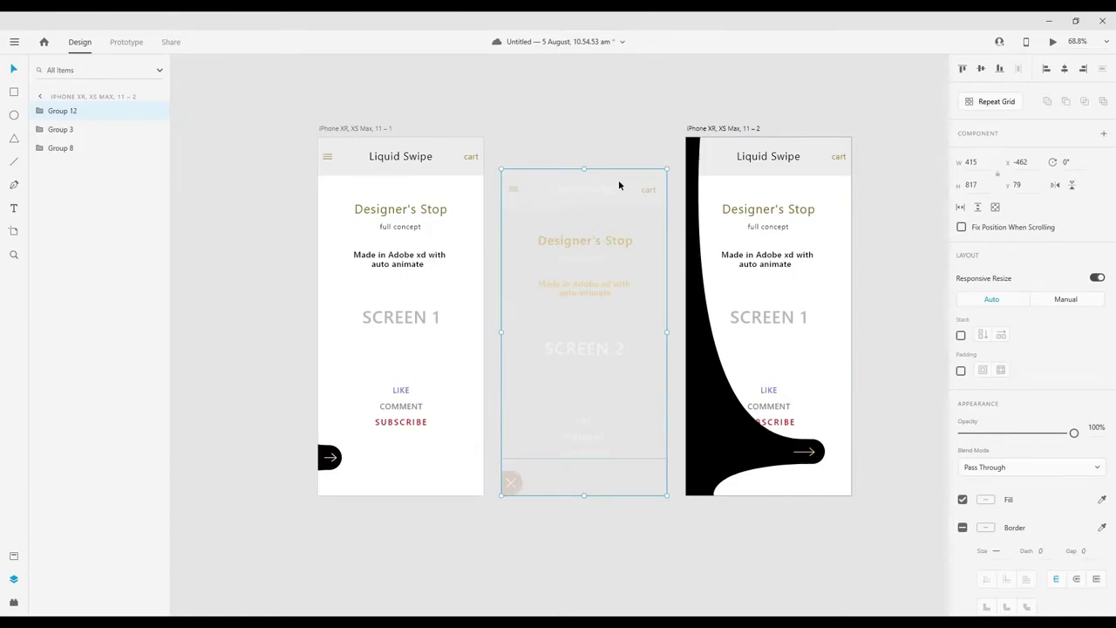
{"action": "left_click_drag", "start_coordinate": [619, 185], "coordinate": [648, 157]}
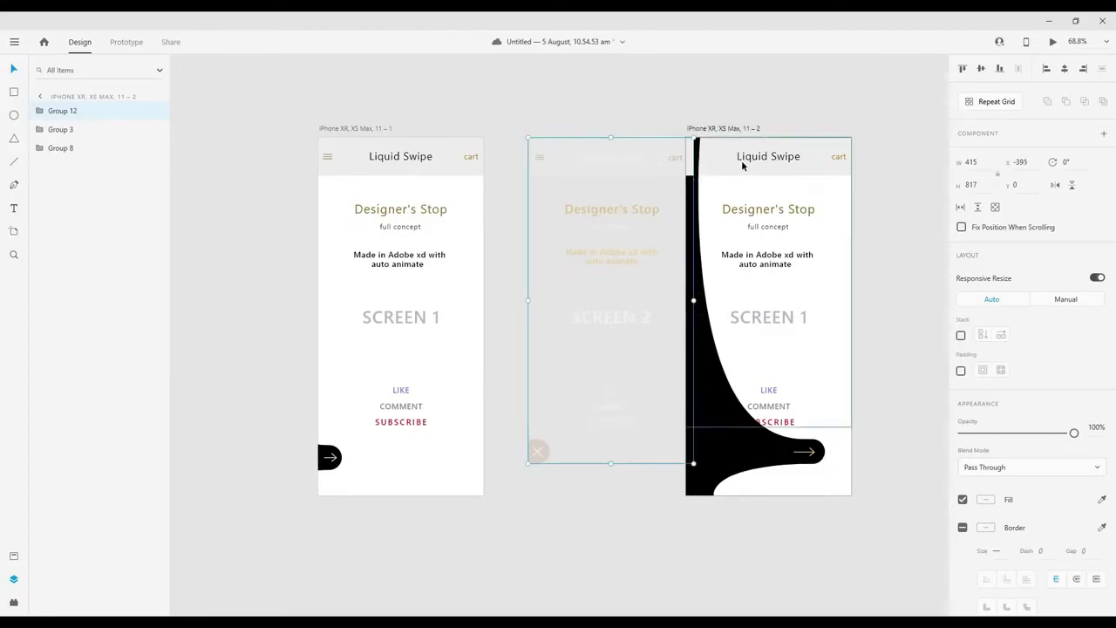
{"action": "left_click_drag", "start_coordinate": [652, 168], "coordinate": [647, 164]}
{"action": "scroll", "coordinate": [646, 165], "scroll_direction": "up", "scroll_amount": 5}
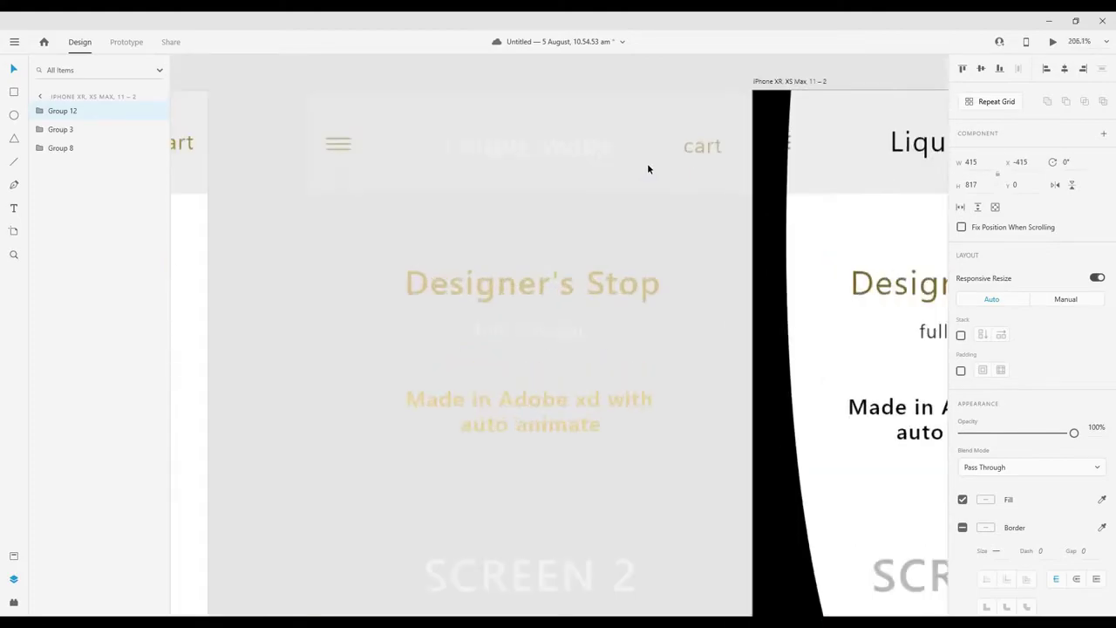
{"action": "scroll", "coordinate": [647, 164], "scroll_direction": "up", "scroll_amount": 3}
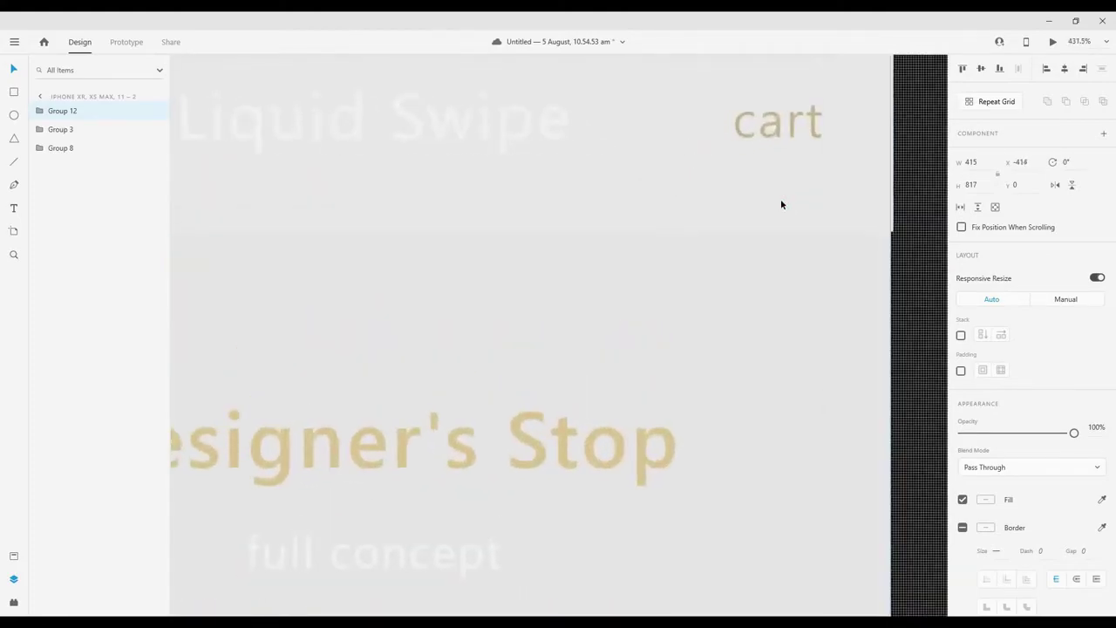
{"action": "scroll", "coordinate": [779, 204], "scroll_direction": "up", "scroll_amount": 3}
{"action": "double_click", "coordinate": [695, 312]}
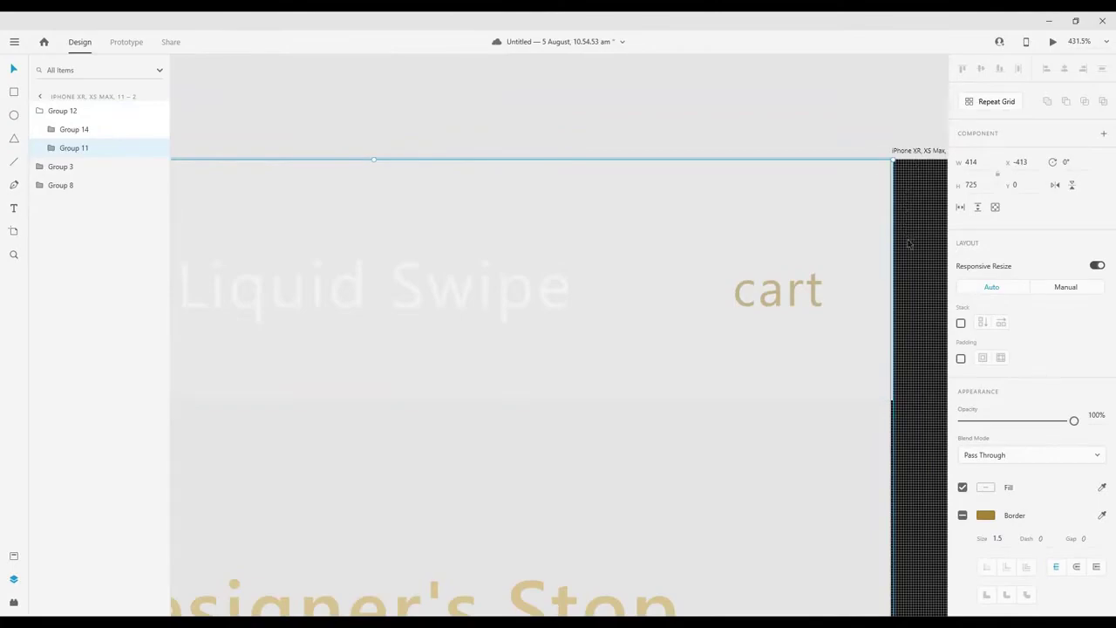
{"action": "scroll", "coordinate": [915, 233], "scroll_direction": "up", "scroll_amount": 8}
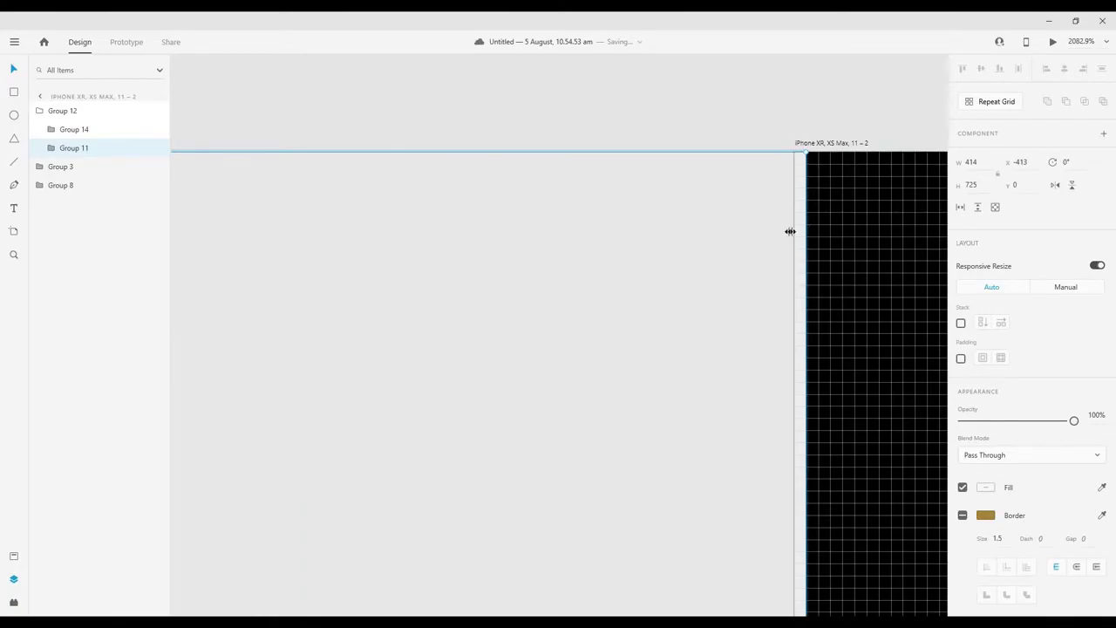
{"action": "scroll", "coordinate": [778, 230], "scroll_direction": "down", "scroll_amount": 10}
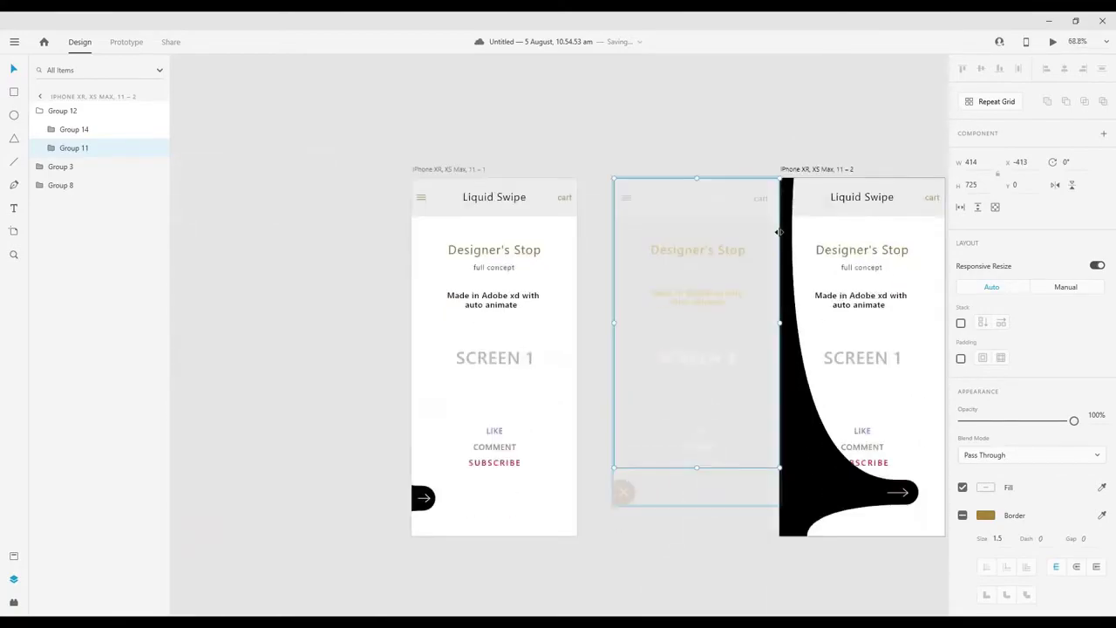
Step: Examine the content extending beyond the artboards iPhone XR, XS Max, 11 – 4 and 11 – 2 by selecting all their groups
{"action": "left_click", "coordinate": [781, 129]}
{"action": "left_click_drag", "start_coordinate": [782, 130], "coordinate": [949, 534]}
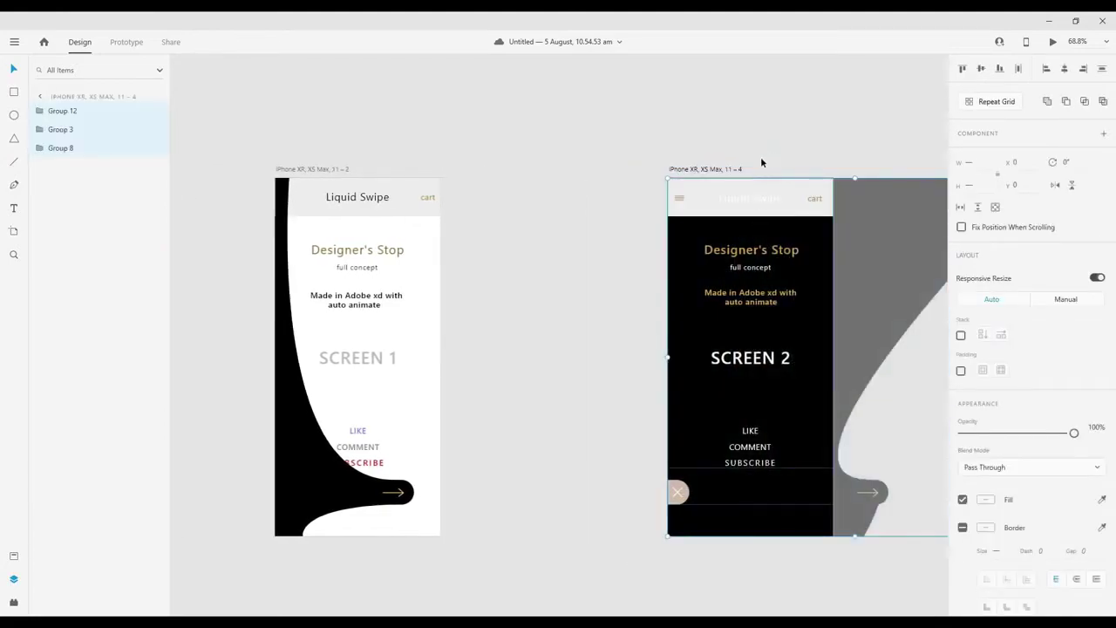
{"action": "scroll", "coordinate": [731, 192], "scroll_direction": "right", "scroll_amount": 3}
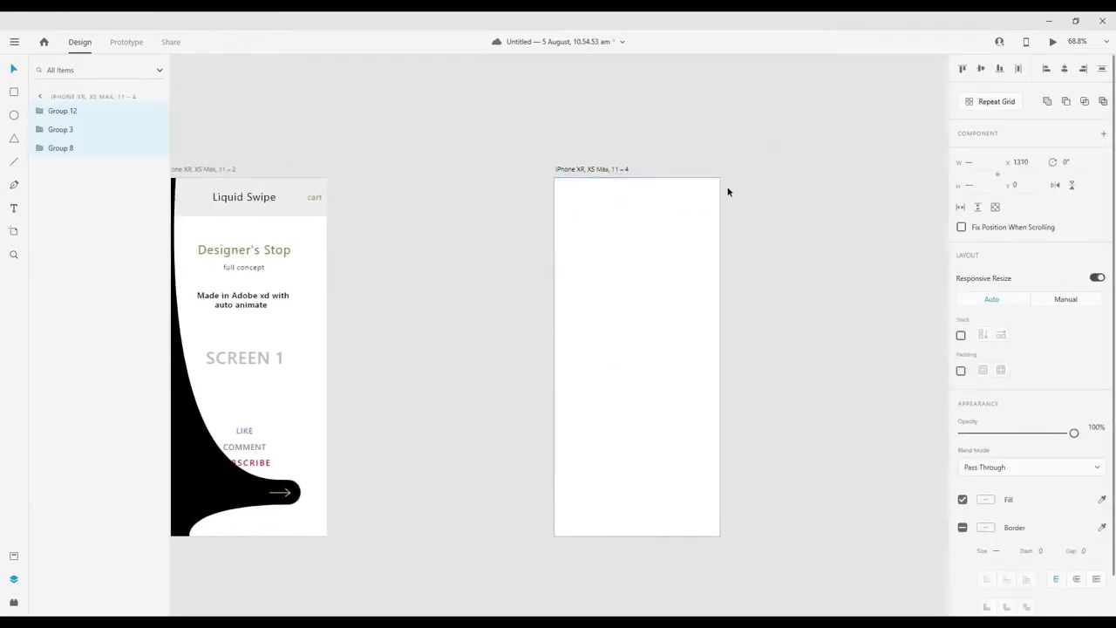
{"action": "left_click_drag", "start_coordinate": [521, 132], "coordinate": [186, 149]}
{"action": "left_click_drag", "start_coordinate": [331, 145], "coordinate": [645, 276]}
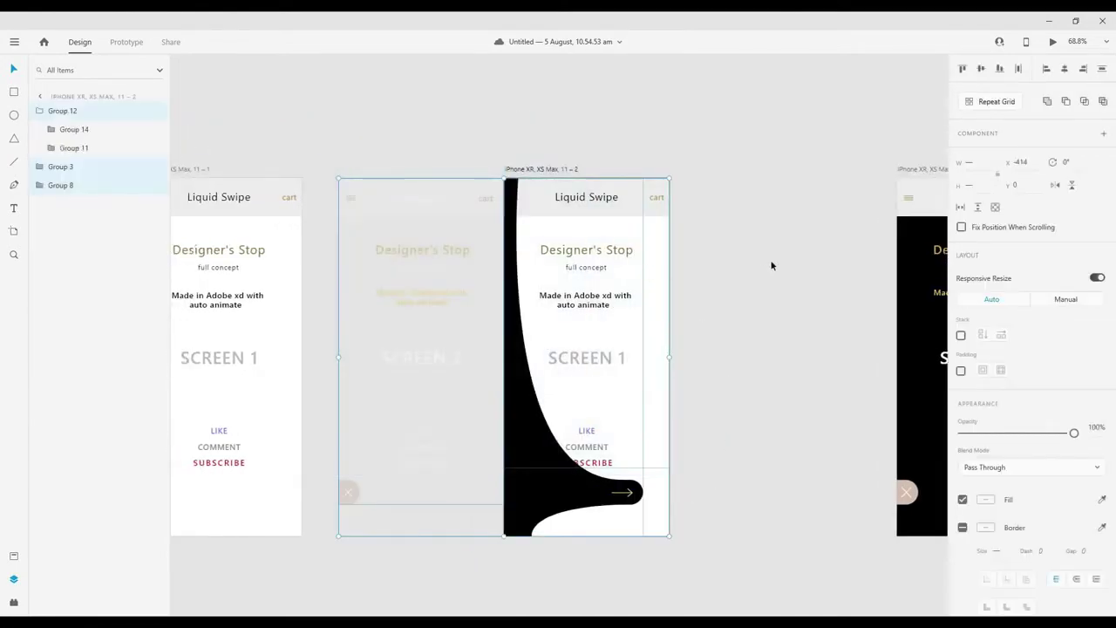
Step: Duplicate the artboard iPhone XR, XS Max, 11 – 2
{"action": "left_click", "coordinate": [39, 96]}
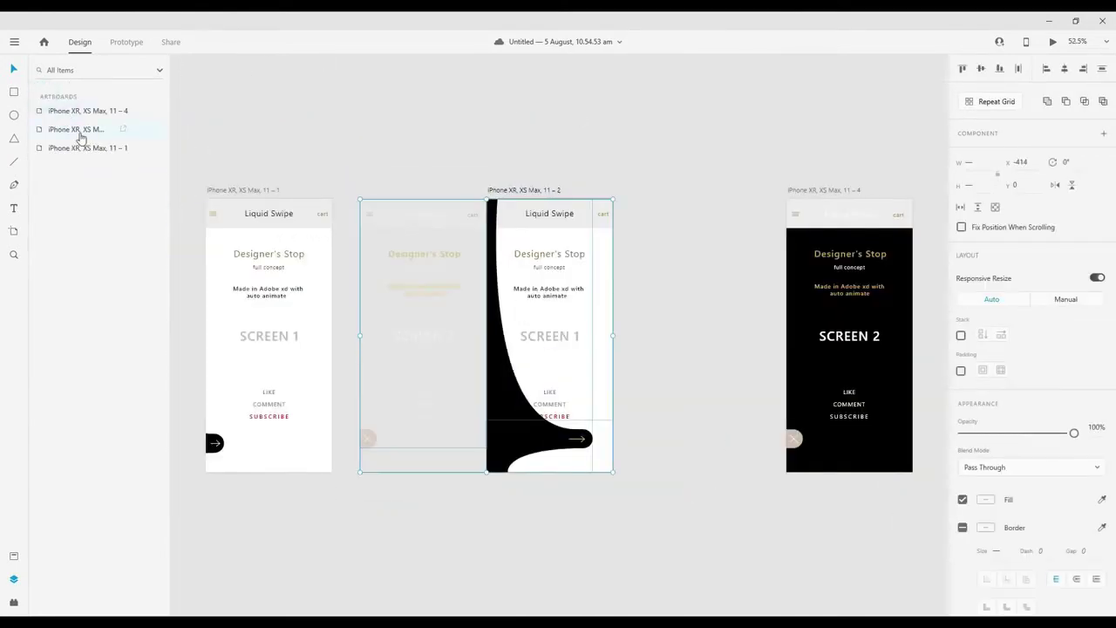
{"action": "left_click", "coordinate": [69, 130]}
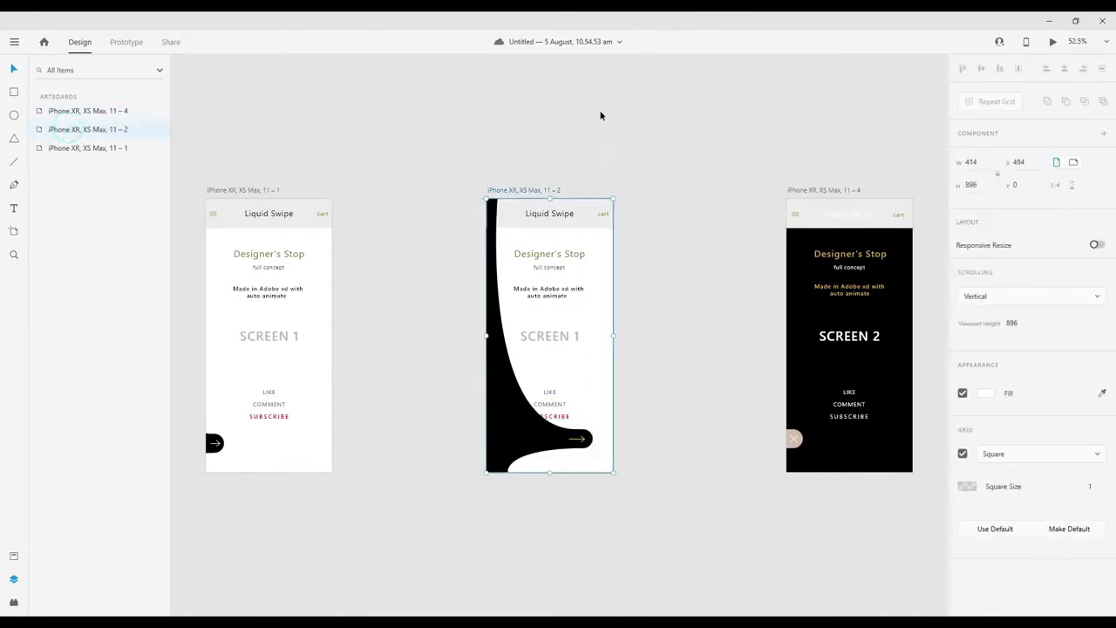
{"action": "key", "text": "ctrl+d"}
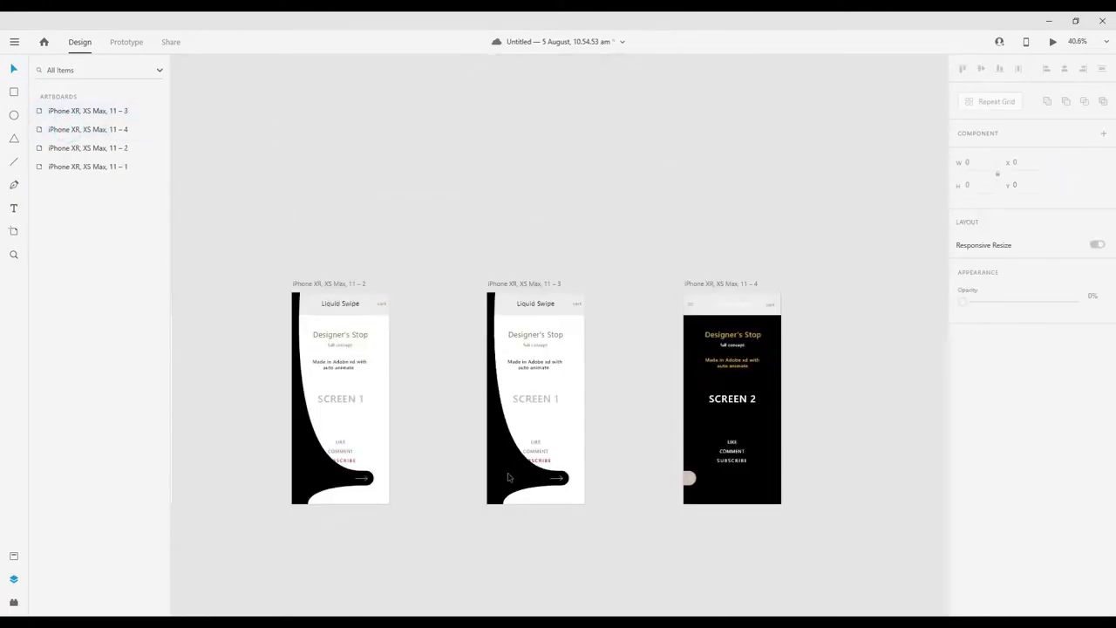
Step: In the duplicated artboard, move the arrow and tab together horizontally to X position 433, beyond the artboard's edge
{"action": "scroll", "coordinate": [538, 481], "scroll_direction": "up", "scroll_amount": 4}
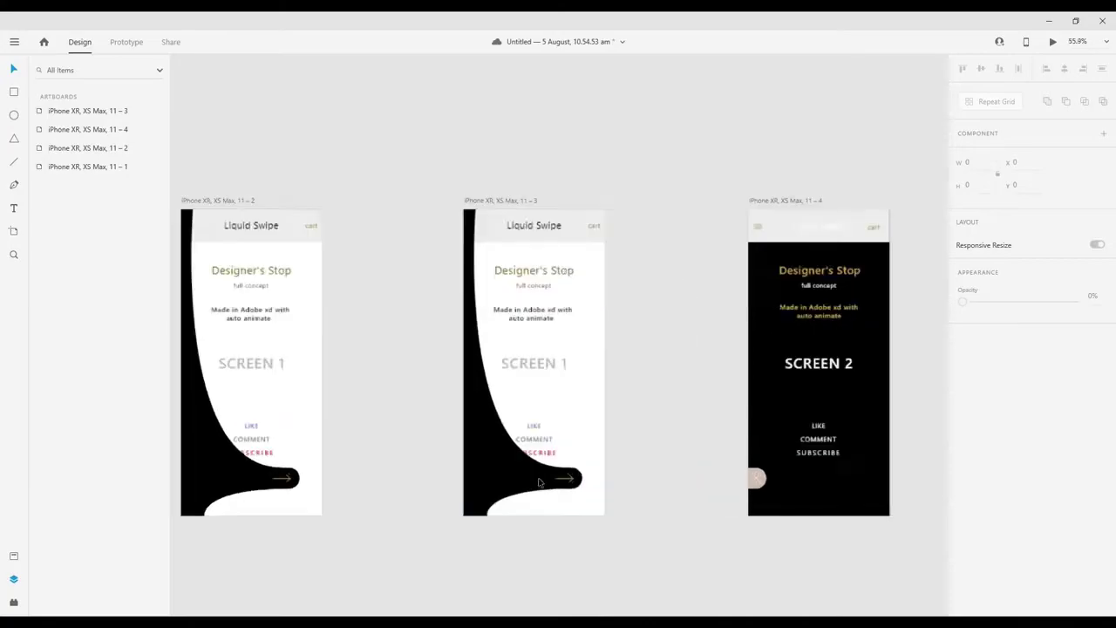
{"action": "left_click", "coordinate": [568, 482]}
{"action": "double_click", "coordinate": [566, 480]}
{"action": "left_click", "coordinate": [583, 479], "text": "shift"}
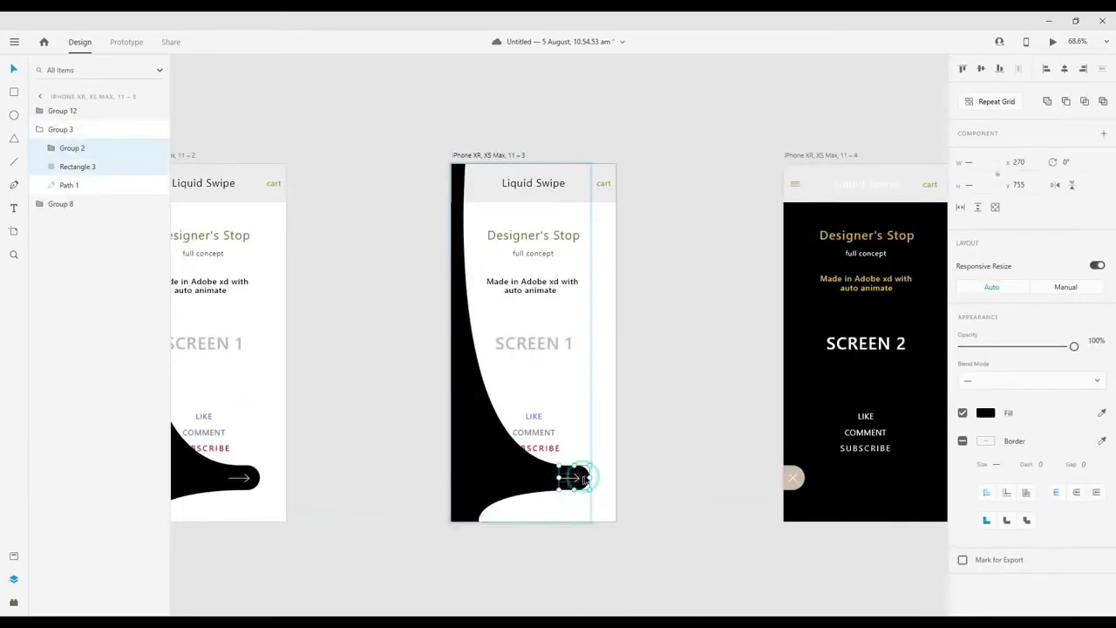
{"action": "left_click_drag", "start_coordinate": [1033, 162], "coordinate": [707, 411]}
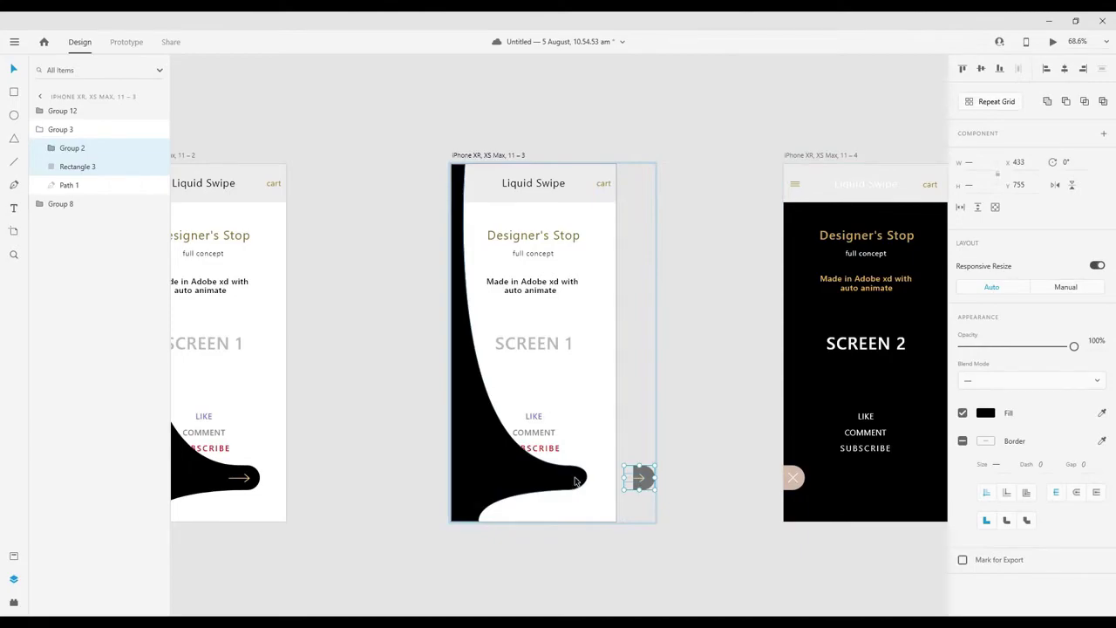
Step: Reshape the curved path by moving its tip anchors out to the tab and its upper anchor far past the artboard, filling it with black
{"action": "double_click", "coordinate": [575, 480]}
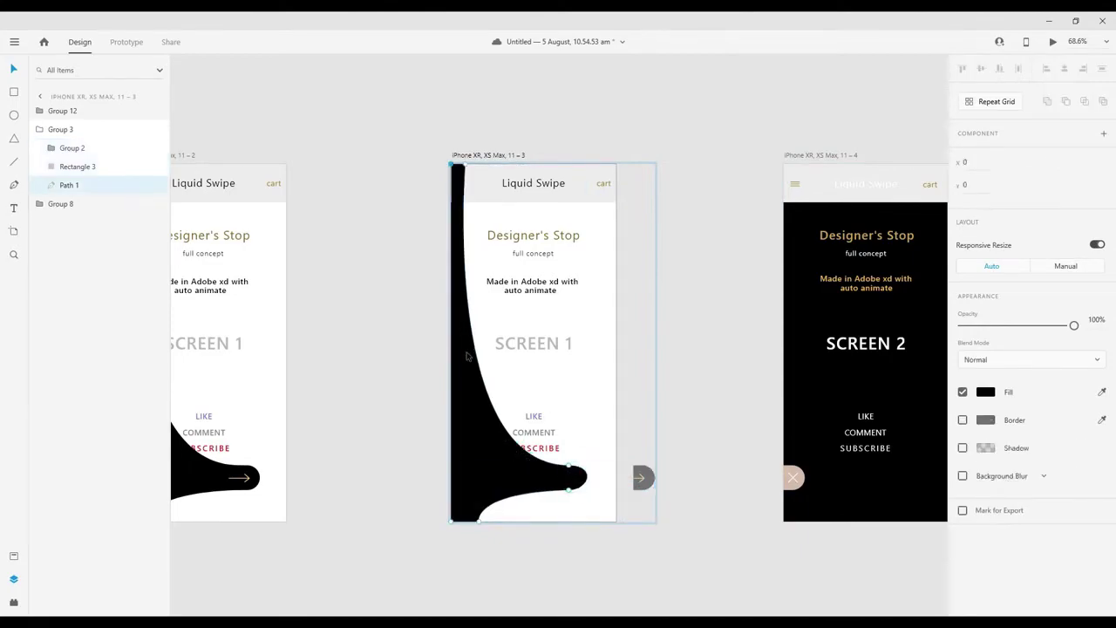
{"action": "left_click", "coordinate": [568, 467]}
{"action": "left_click", "coordinate": [568, 491], "text": "shift"}
{"action": "left_click_drag", "start_coordinate": [568, 493], "coordinate": [633, 524]}
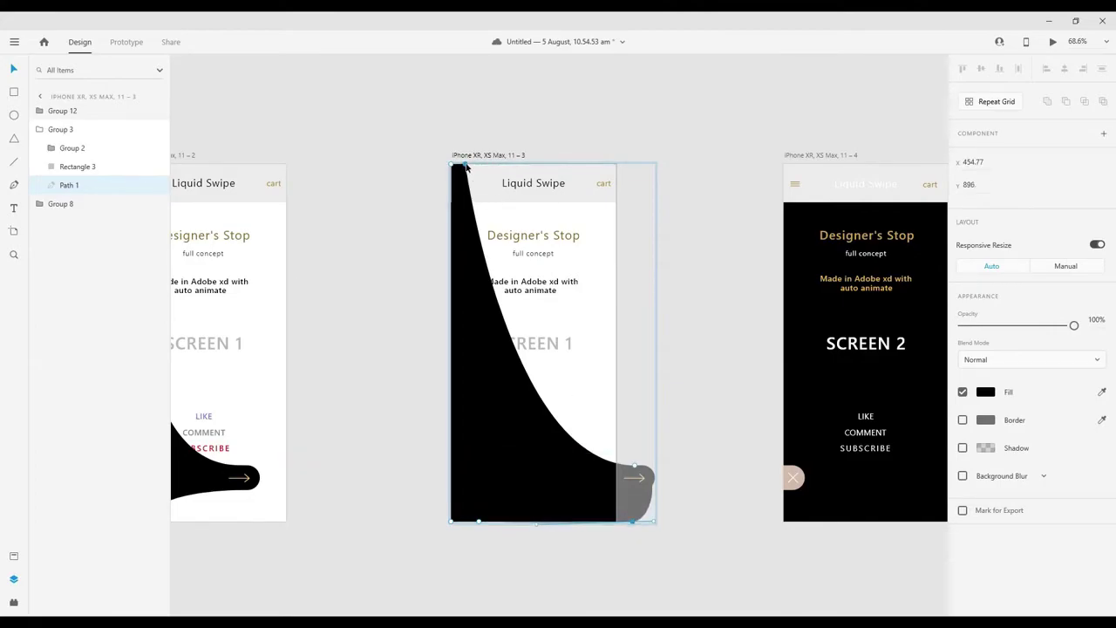
{"action": "left_click_drag", "start_coordinate": [467, 170], "coordinate": [843, 170]}
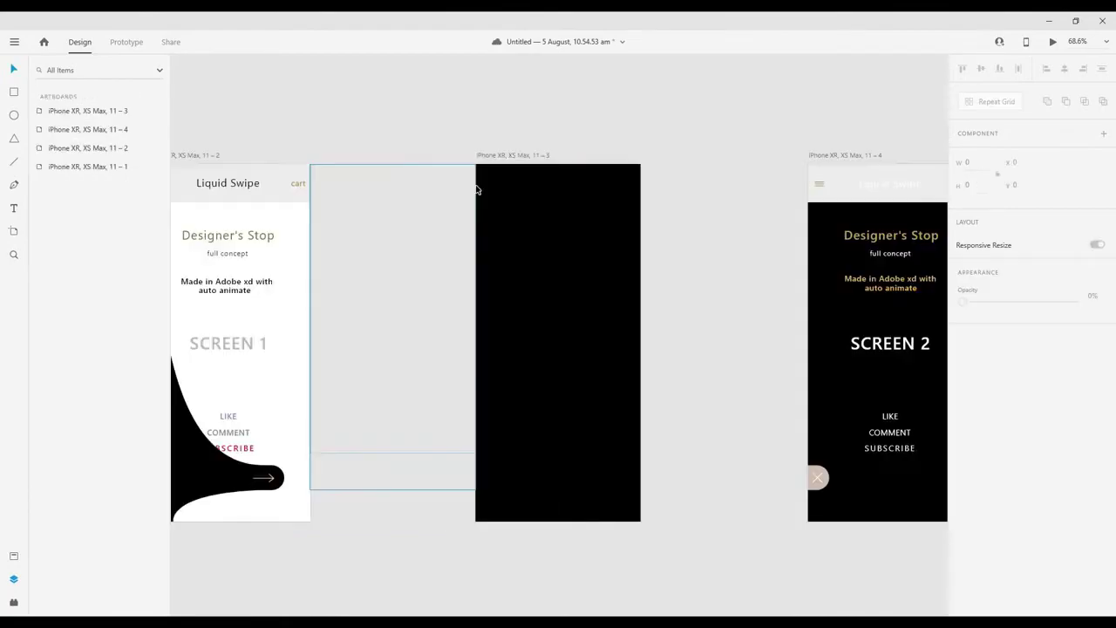
Step: Move the off-artboard Screen 2 content group horizontally onto the black-filled duplicated artboard and review its contents against the neighbouring artboards
{"action": "left_click", "coordinate": [474, 189]}
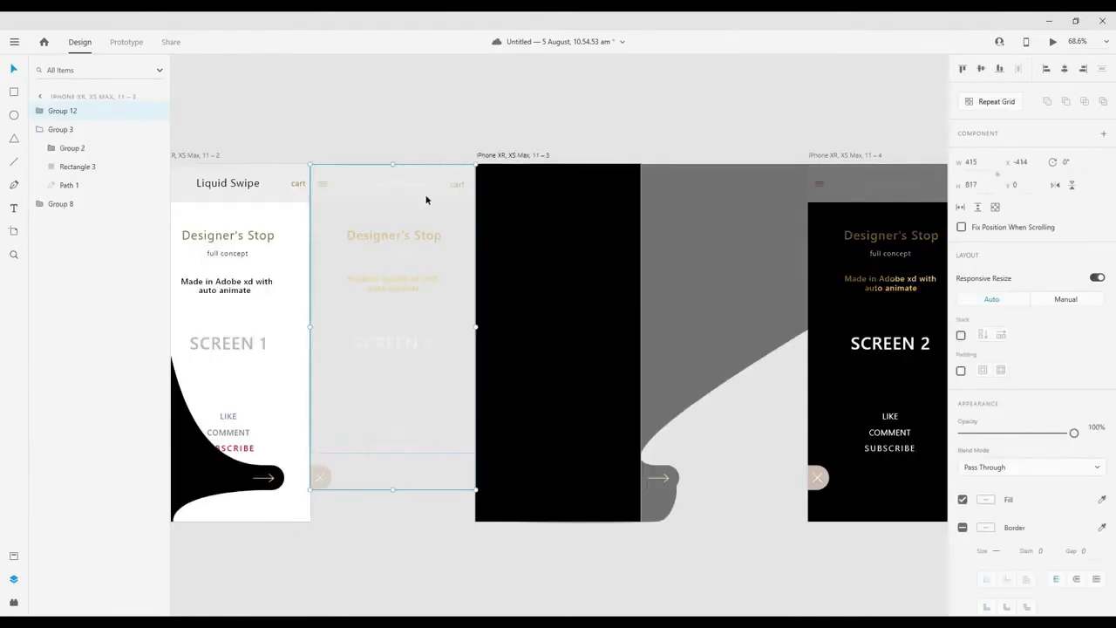
{"action": "left_click_drag", "start_coordinate": [421, 193], "coordinate": [589, 196]}
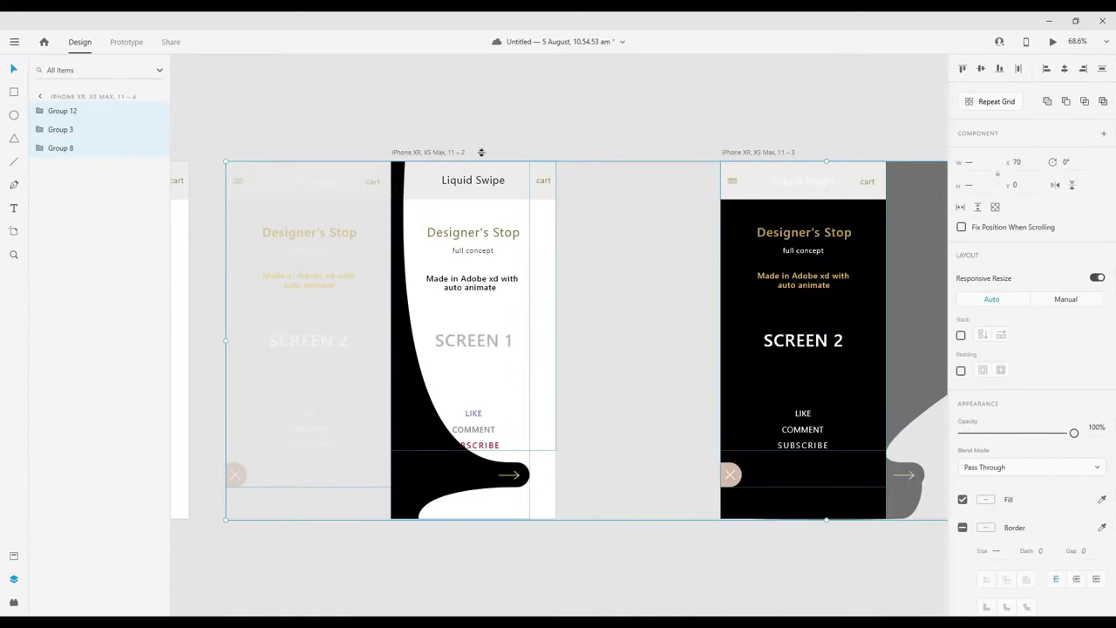
{"action": "left_click", "coordinate": [602, 111]}
{"action": "scroll", "coordinate": [662, 130], "scroll_direction": "right", "scroll_amount": 3}
{"action": "left_click_drag", "start_coordinate": [544, 164], "coordinate": [710, 378]}
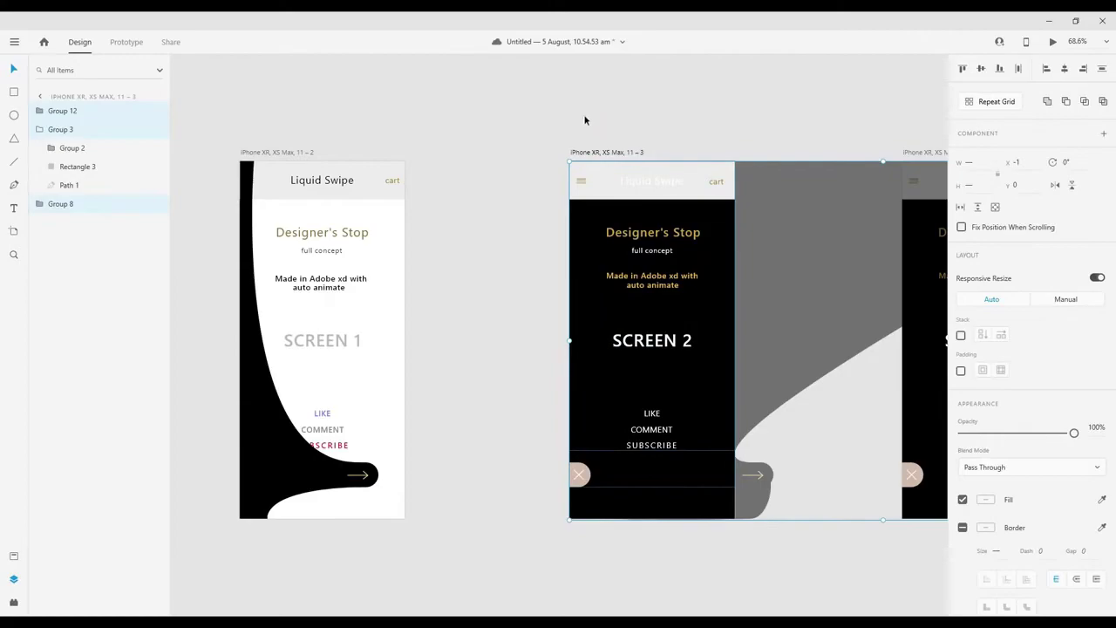
{"action": "left_click", "coordinate": [584, 118]}
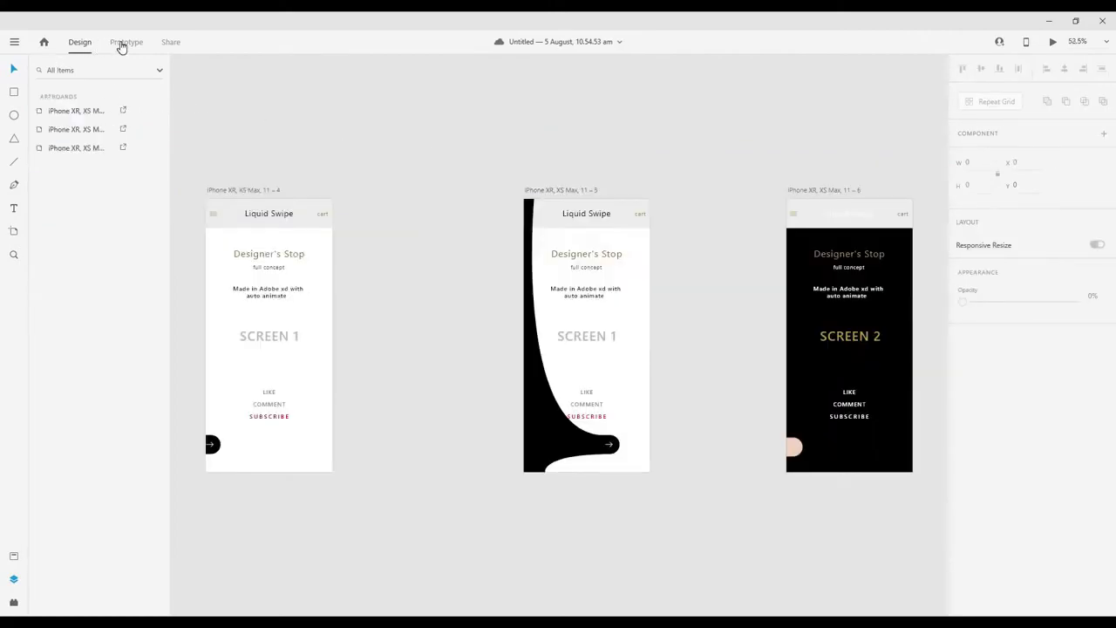
Step: In prototype mode, link the arrow tab on artboard iPhone XR, XS Max, 11 – 4 to artboard iPhone XR, XS Max, 11 – 5
{"action": "left_click", "coordinate": [121, 45]}
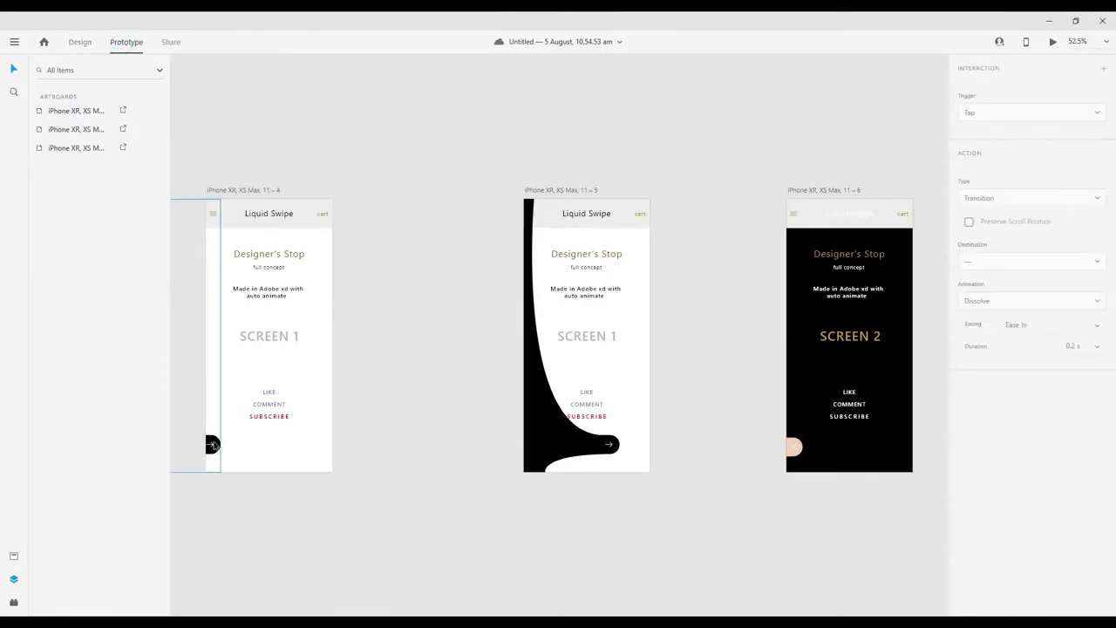
{"action": "left_click", "coordinate": [213, 446]}
{"action": "left_click", "coordinate": [214, 446]}
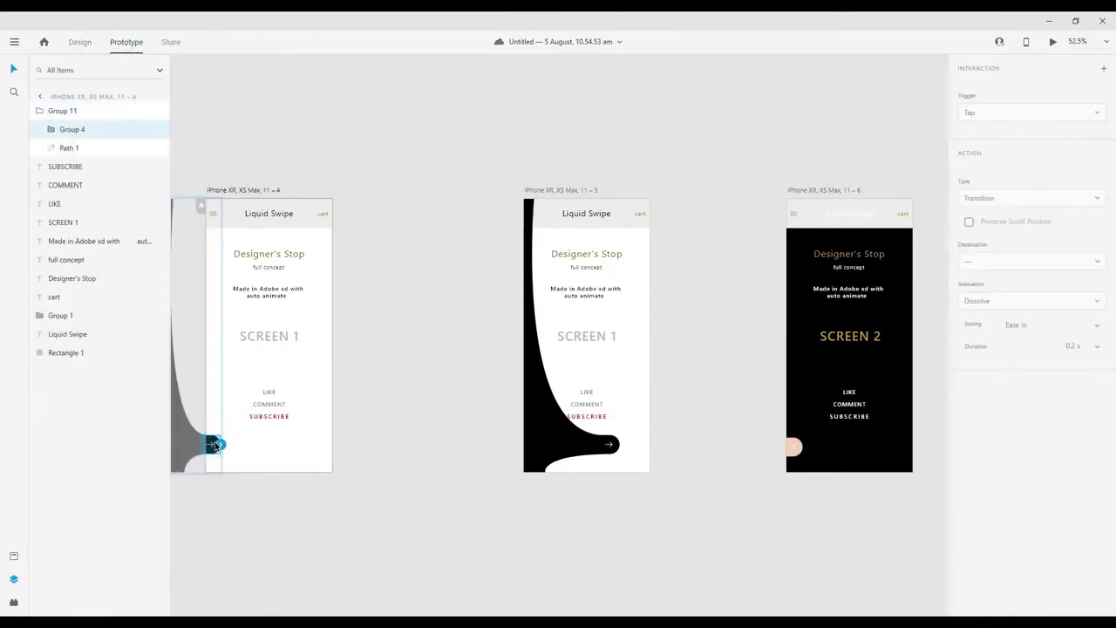
{"action": "left_click_drag", "start_coordinate": [220, 445], "coordinate": [575, 353]}
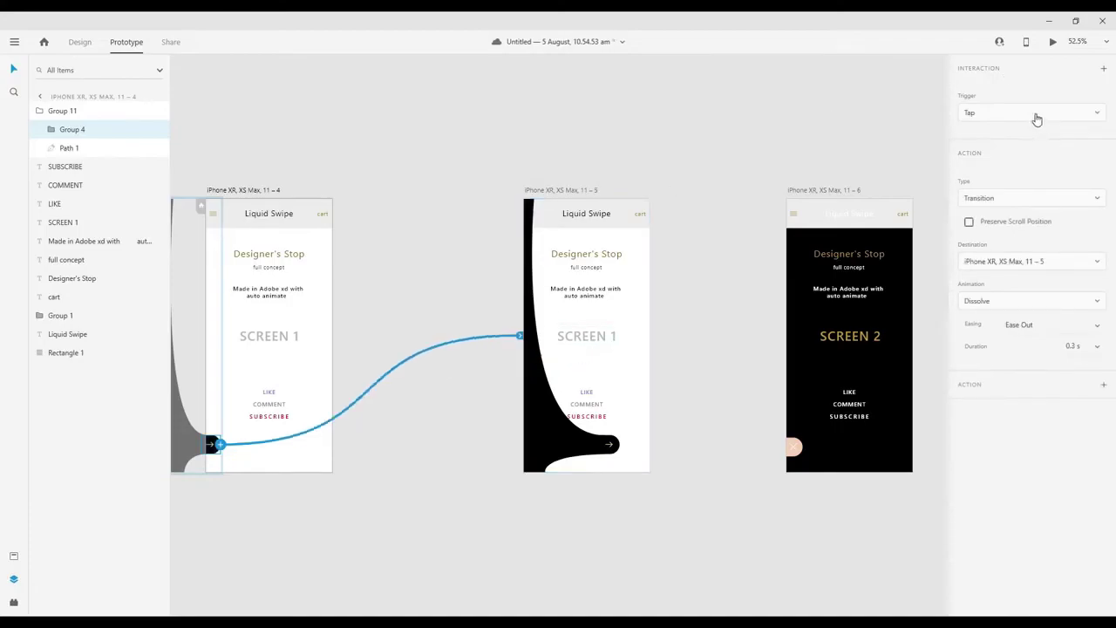
Step: Set the arrow tab's interaction to a Drag trigger with an Auto-Animate action and Ease Out easing
{"action": "left_click", "coordinate": [1071, 116]}
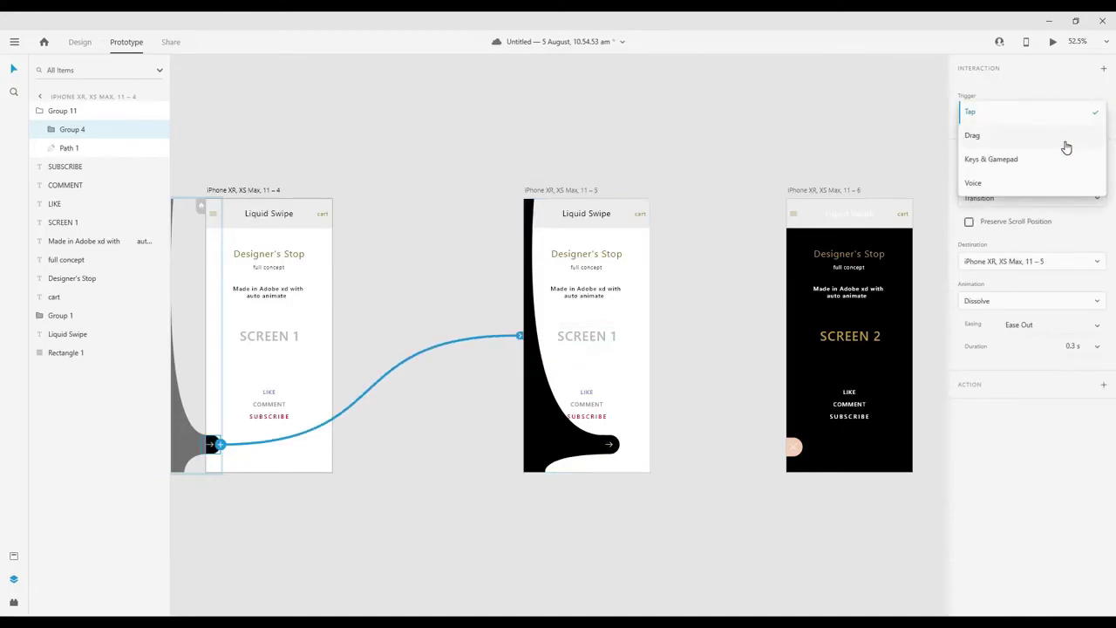
{"action": "left_click", "coordinate": [1065, 139]}
{"action": "left_click", "coordinate": [1057, 206]}
{"action": "left_click", "coordinate": [1055, 199]}
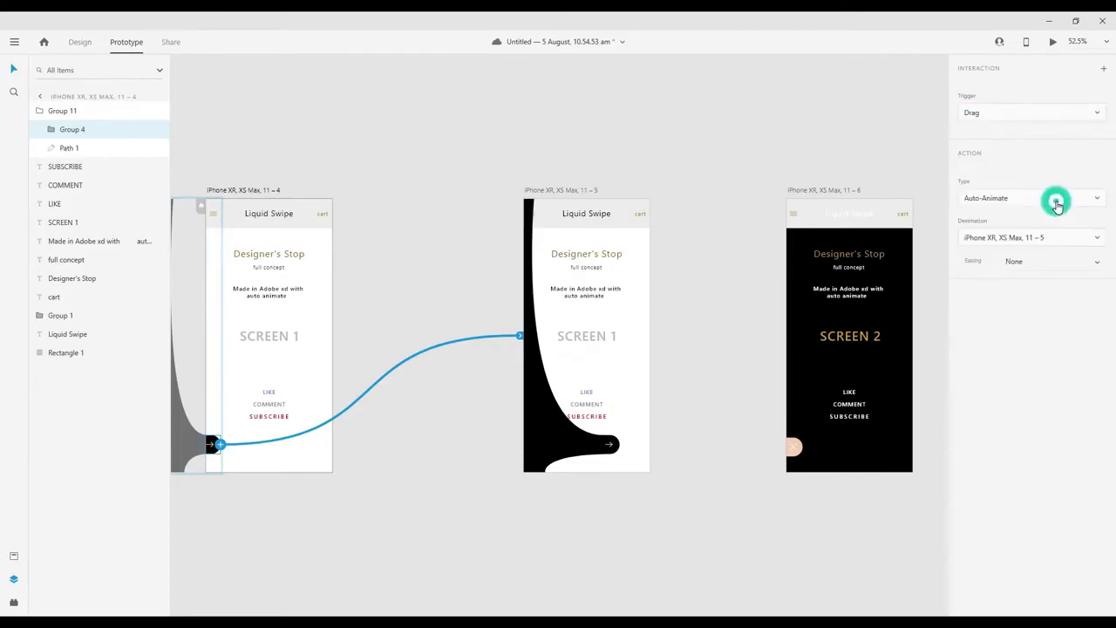
{"action": "left_click", "coordinate": [1101, 270]}
{"action": "left_click", "coordinate": [1078, 265]}
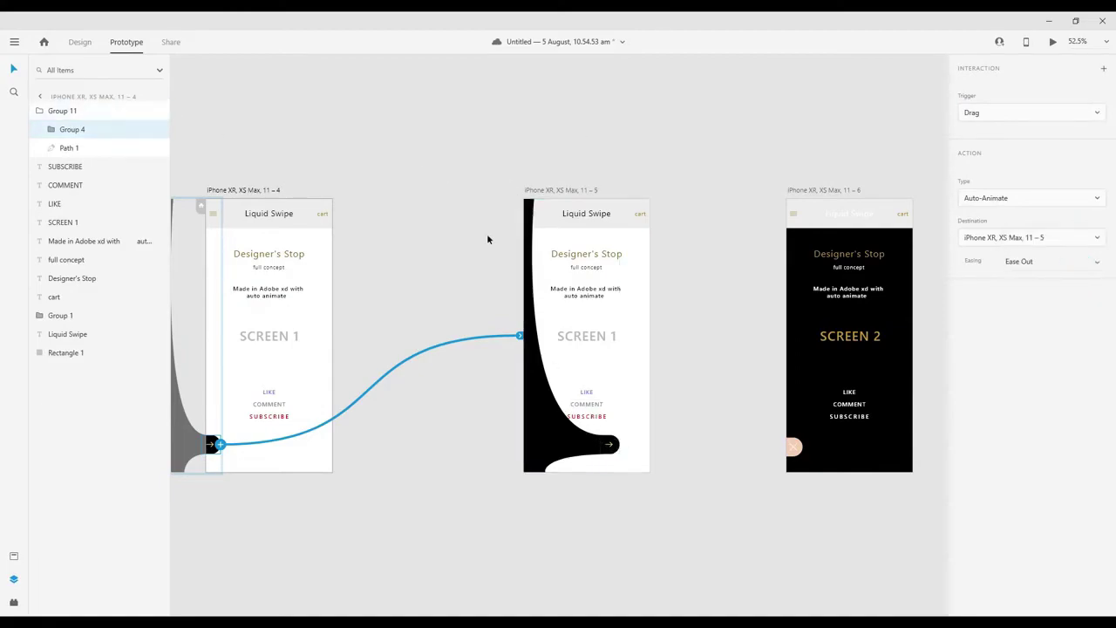
Step: Link the whole artboard iPhone XR, XS Max, 11 – 5 to iPhone XR, XS Max, 11 – 6 using a Time trigger with Auto-Animate
{"action": "left_click", "coordinate": [42, 98]}
{"action": "left_click", "coordinate": [79, 130]}
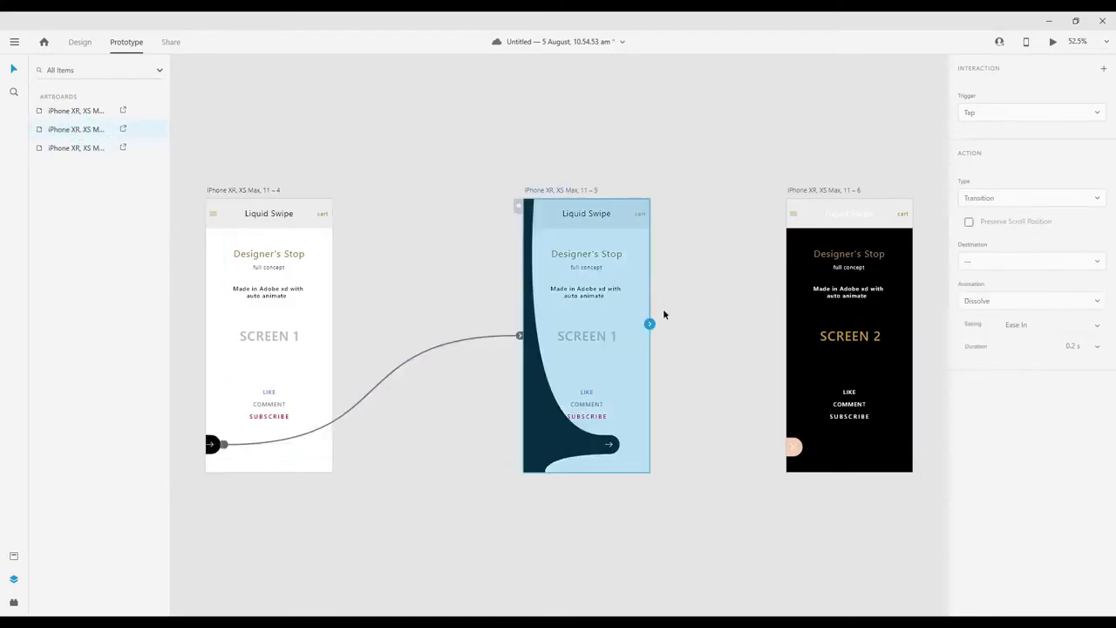
{"action": "left_click_drag", "start_coordinate": [648, 324], "coordinate": [835, 306]}
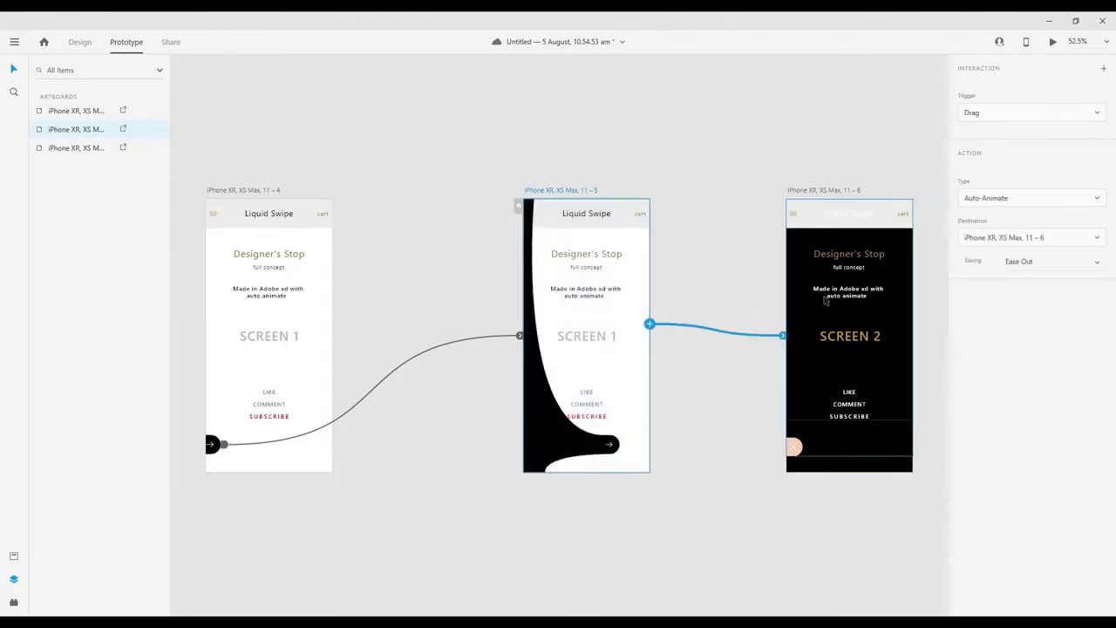
{"action": "left_click", "coordinate": [1001, 114]}
{"action": "left_click", "coordinate": [1000, 138]}
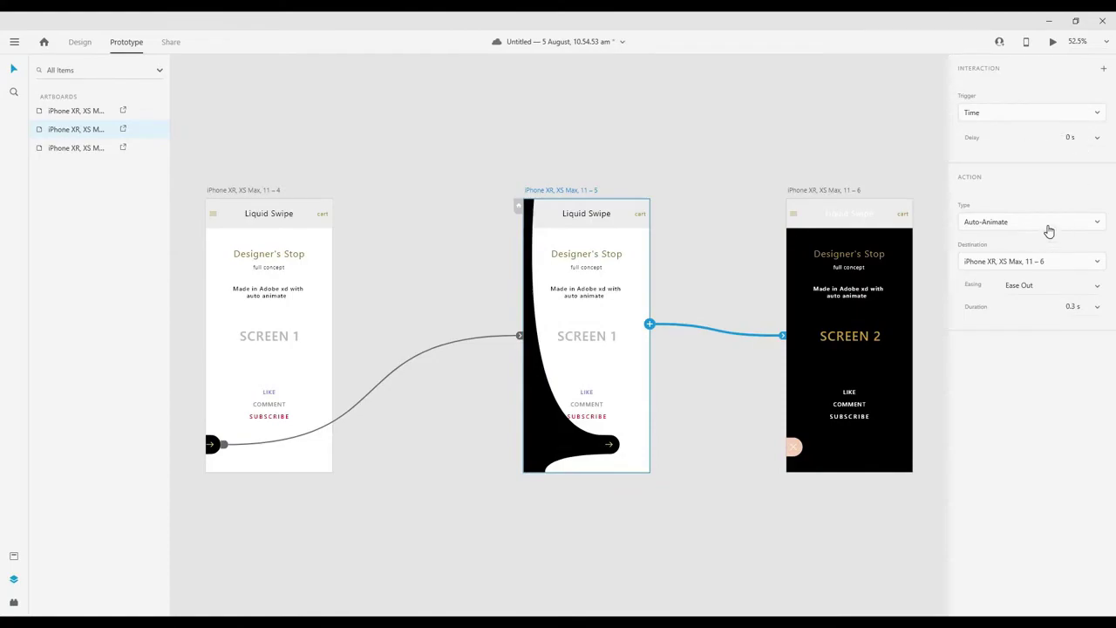
{"action": "left_click", "coordinate": [1076, 307]}
{"action": "left_click", "coordinate": [1076, 307]}
{"action": "left_click", "coordinate": [810, 92]}
Step: Wire the close button on the Screen 2 artboard back to artboard iPhone XR, XS Max, 11 – 4
{"action": "scroll", "coordinate": [758, 481], "scroll_direction": "right", "scroll_amount": 2}
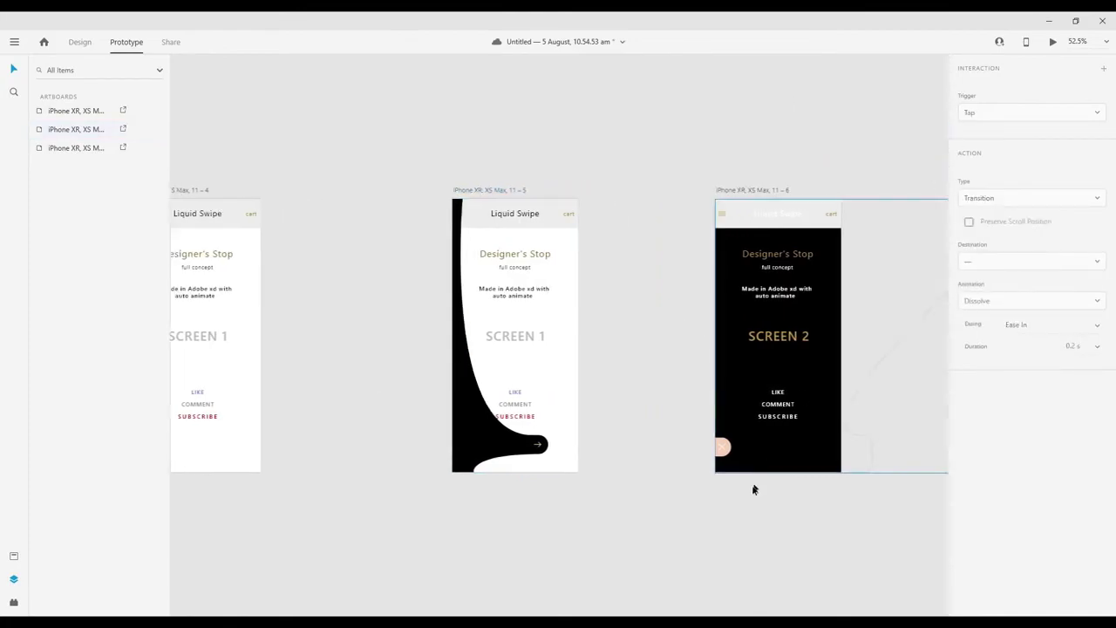
{"action": "left_click", "coordinate": [727, 450]}
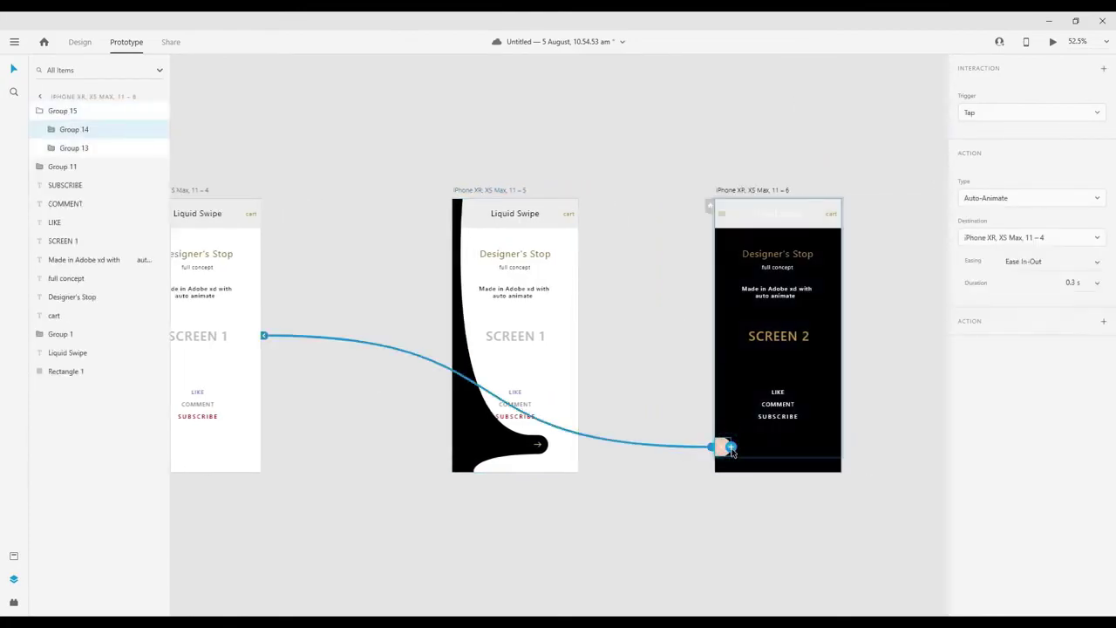
{"action": "left_click_drag", "start_coordinate": [730, 450], "coordinate": [381, 381]}
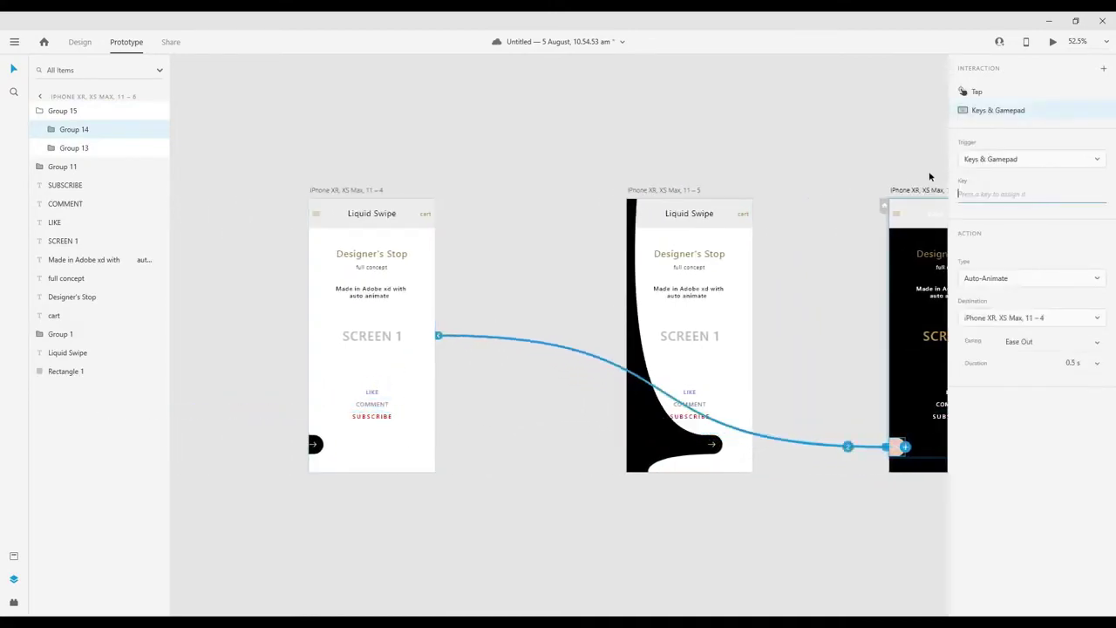
Step: Configure the close button's return link with a Tap trigger, Auto-Animate and Ease Out easing
{"action": "left_click", "coordinate": [526, 346]}
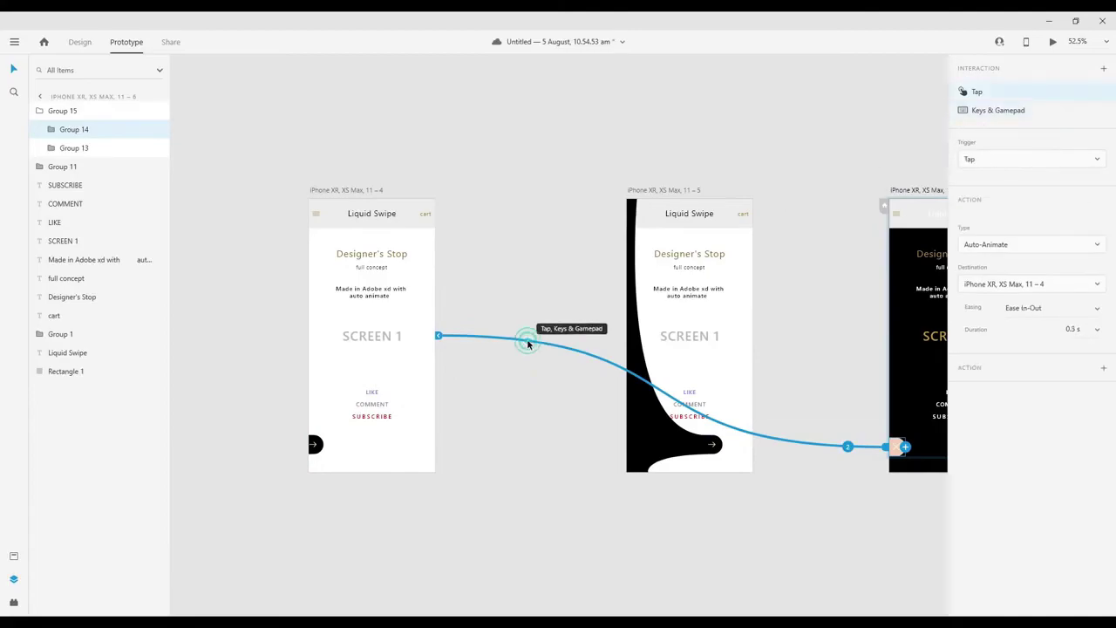
{"action": "left_click", "coordinate": [1062, 162]}
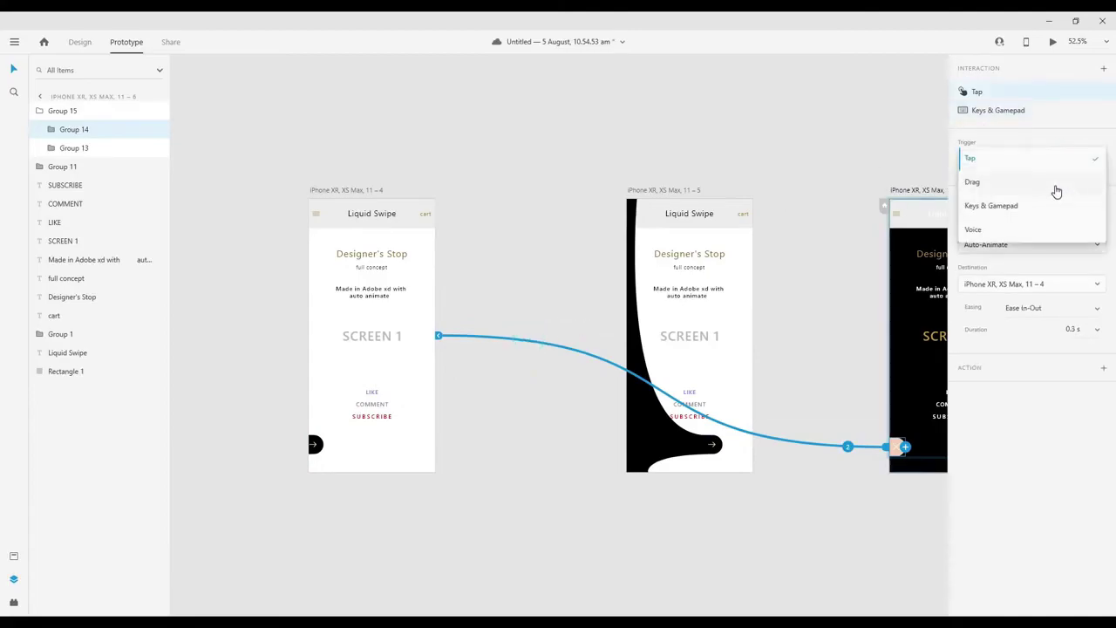
{"action": "left_click", "coordinate": [1051, 162]}
{"action": "left_click", "coordinate": [1066, 251]}
{"action": "left_click", "coordinate": [1065, 251]}
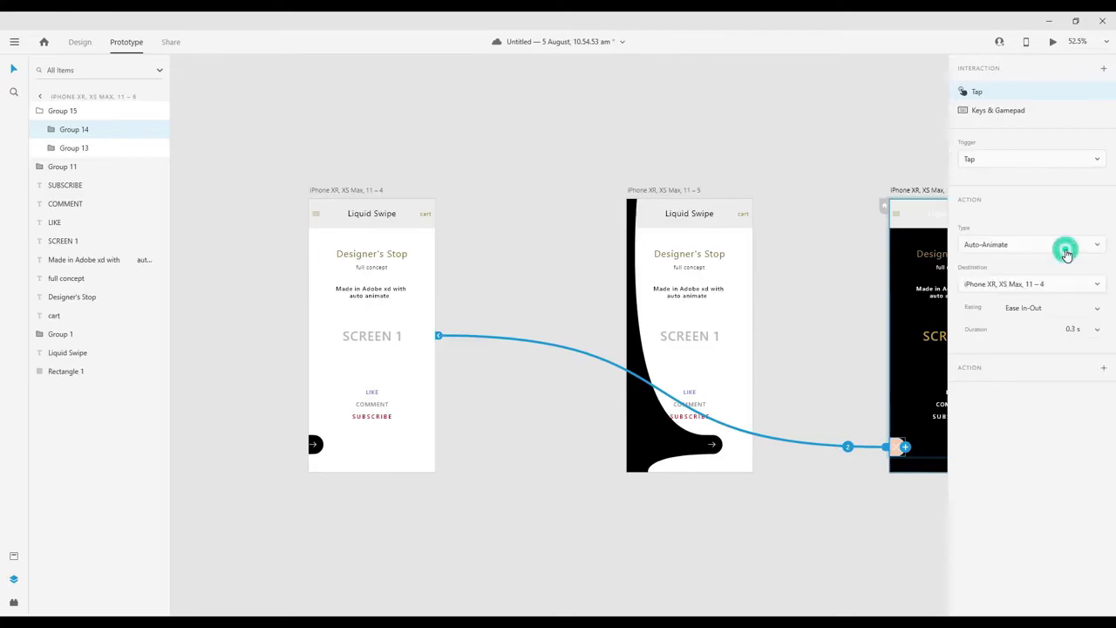
{"action": "left_click", "coordinate": [1079, 310]}
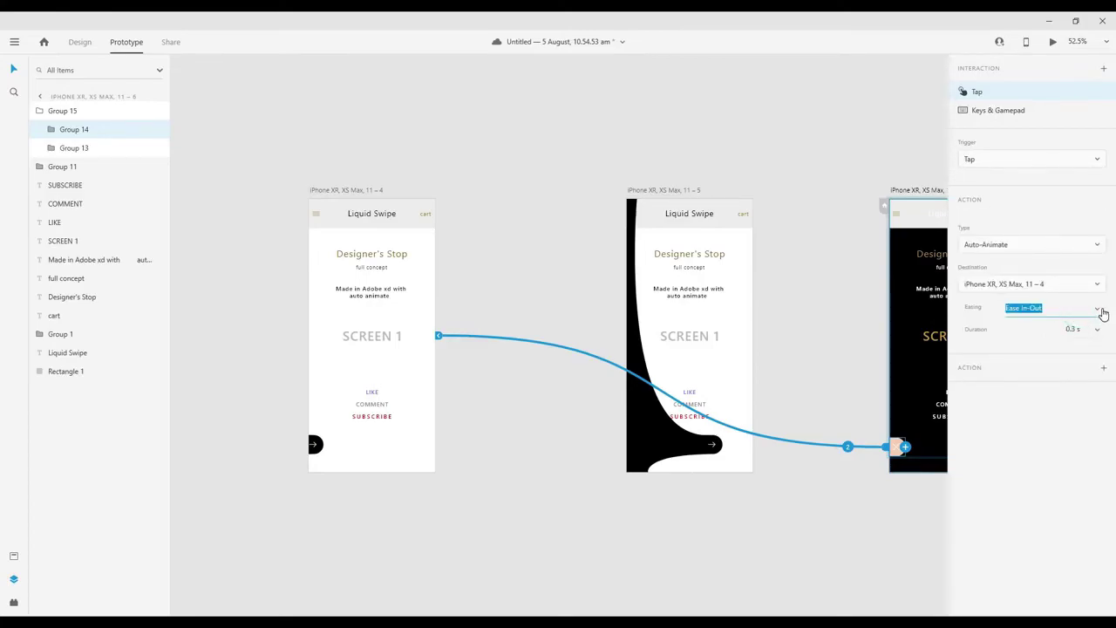
{"action": "left_click", "coordinate": [1095, 307]}
{"action": "left_click", "coordinate": [1066, 261]}
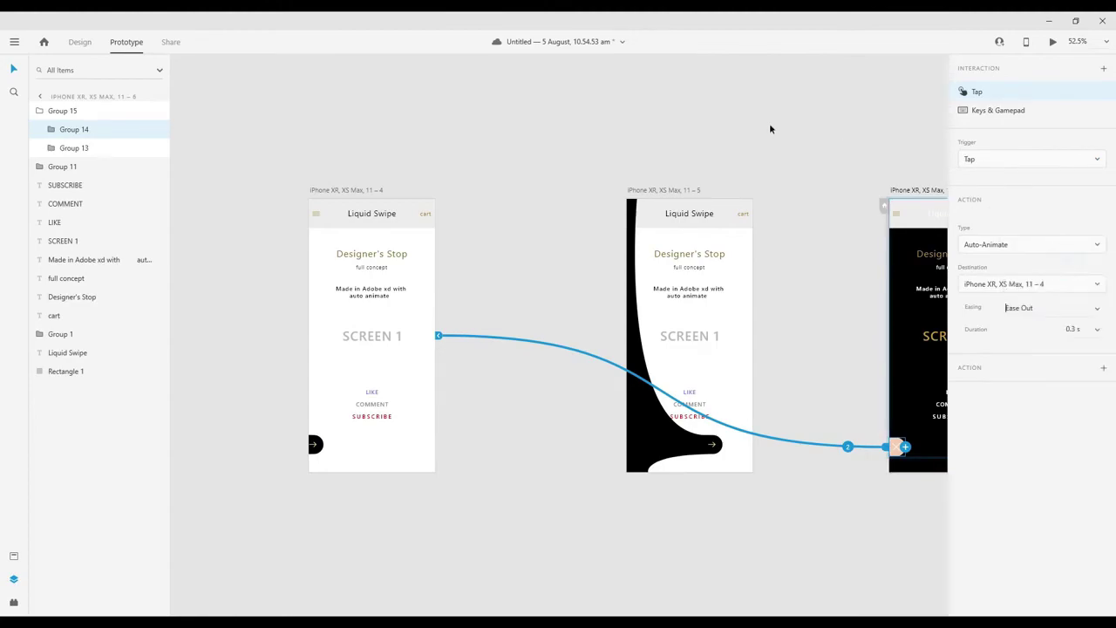
{"action": "left_click", "coordinate": [770, 129]}
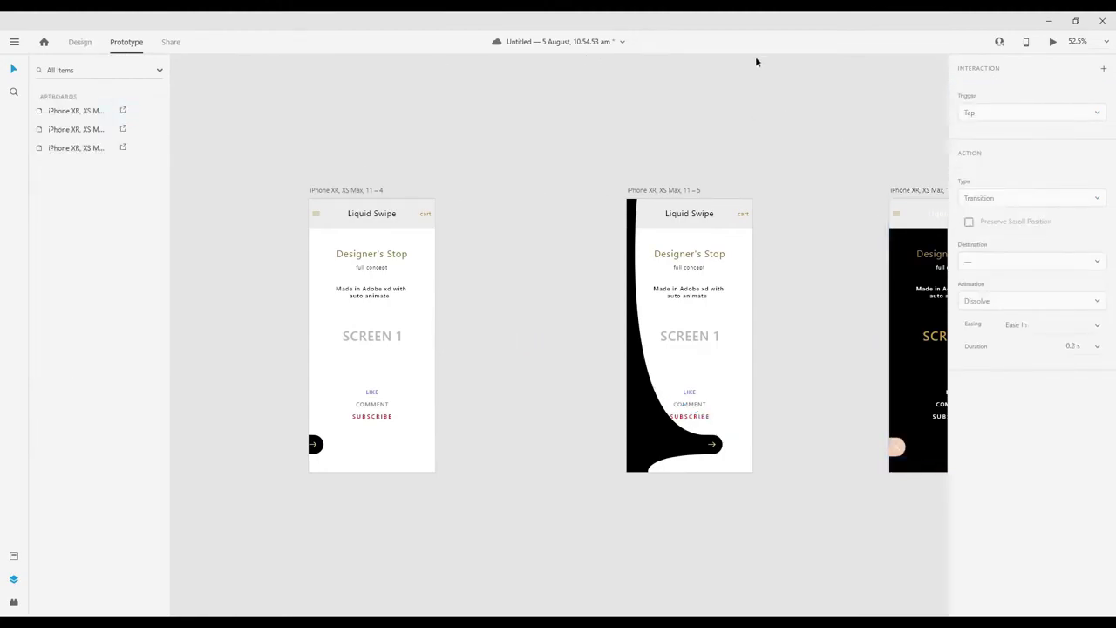
Step: Preview the prototype, repeatedly swiping the arrow tab across to Screen 2 and returning with the close button
{"action": "left_click", "coordinate": [1053, 43]}
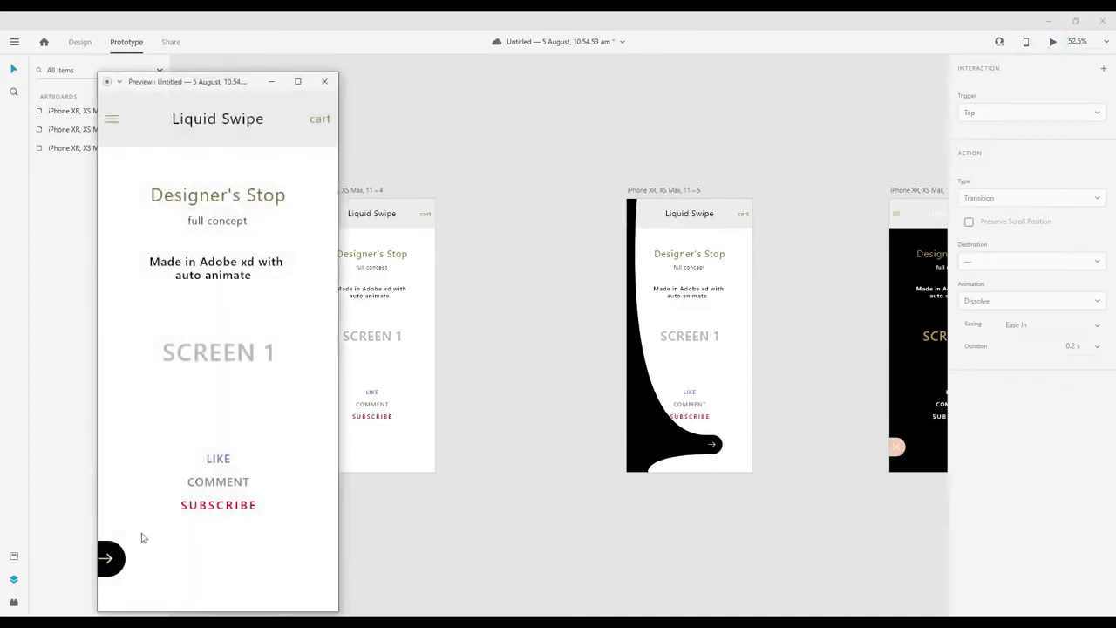
{"action": "left_click_drag", "start_coordinate": [104, 555], "coordinate": [325, 541]}
{"action": "left_click", "coordinate": [113, 565]}
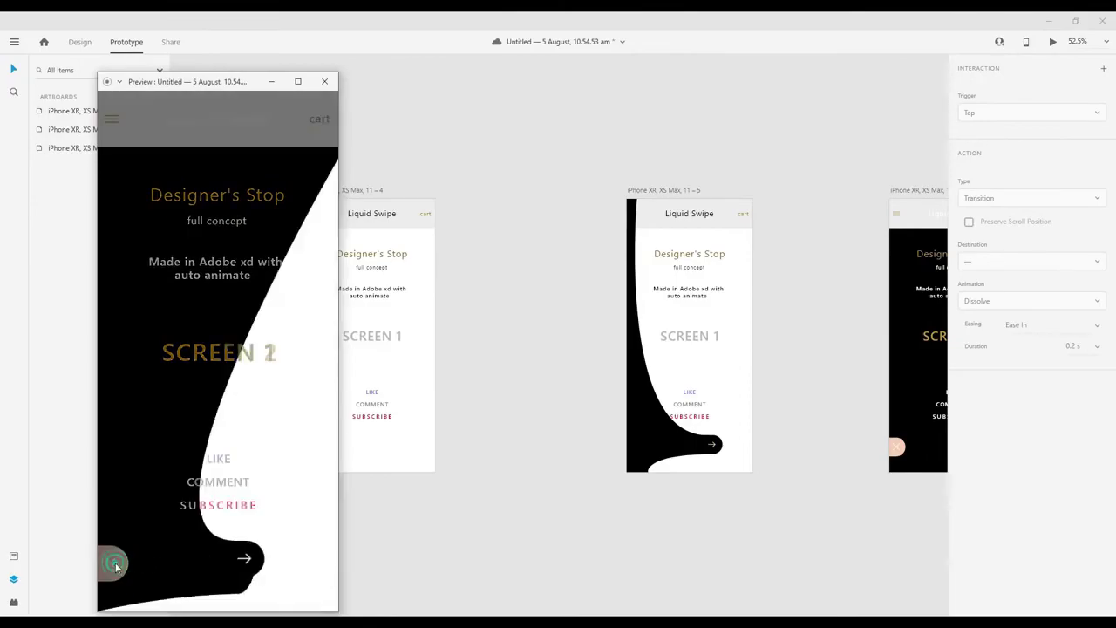
{"action": "left_click_drag", "start_coordinate": [109, 558], "coordinate": [293, 558]}
{"action": "left_click", "coordinate": [103, 558]}
{"action": "left_click_drag", "start_coordinate": [108, 558], "coordinate": [265, 558]}
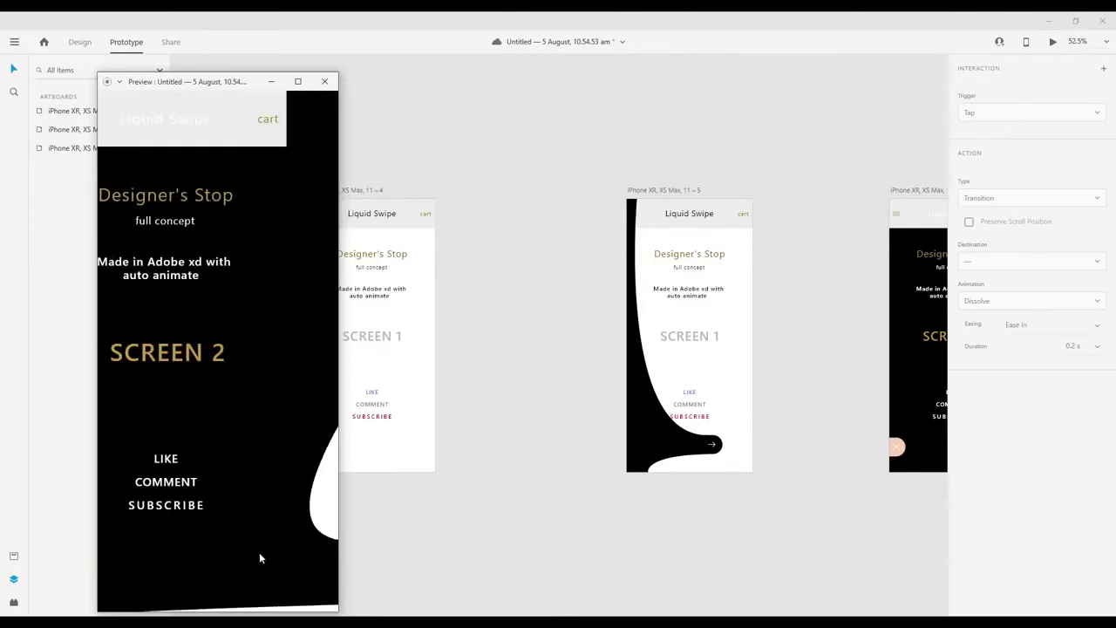
{"action": "left_click", "coordinate": [118, 559]}
{"action": "left_click_drag", "start_coordinate": [136, 561], "coordinate": [326, 558]}
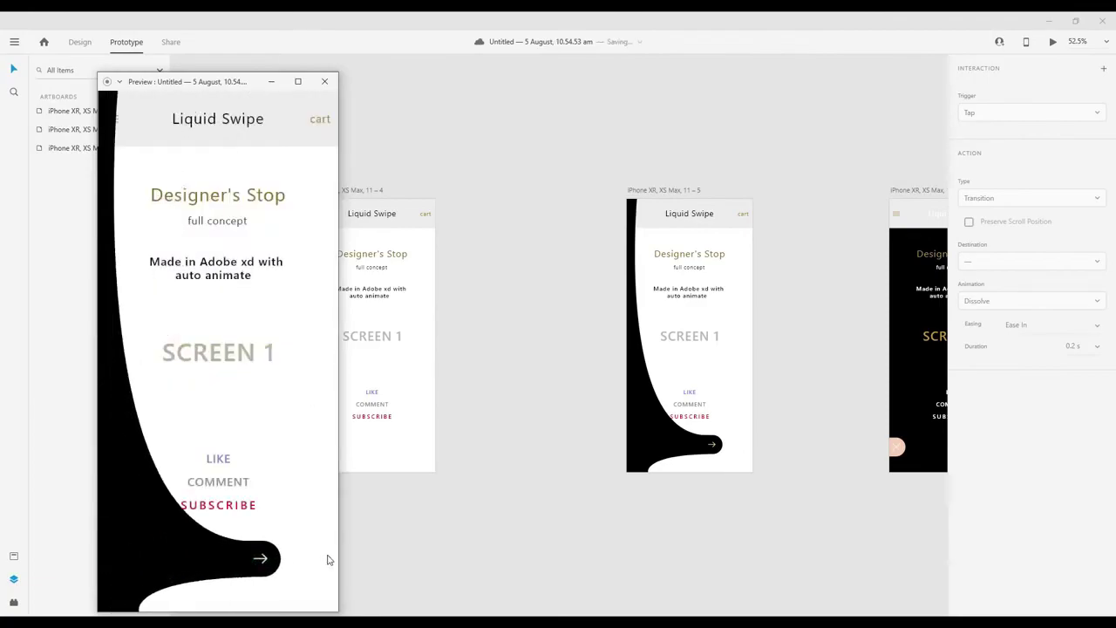
{"action": "left_click", "coordinate": [113, 562]}
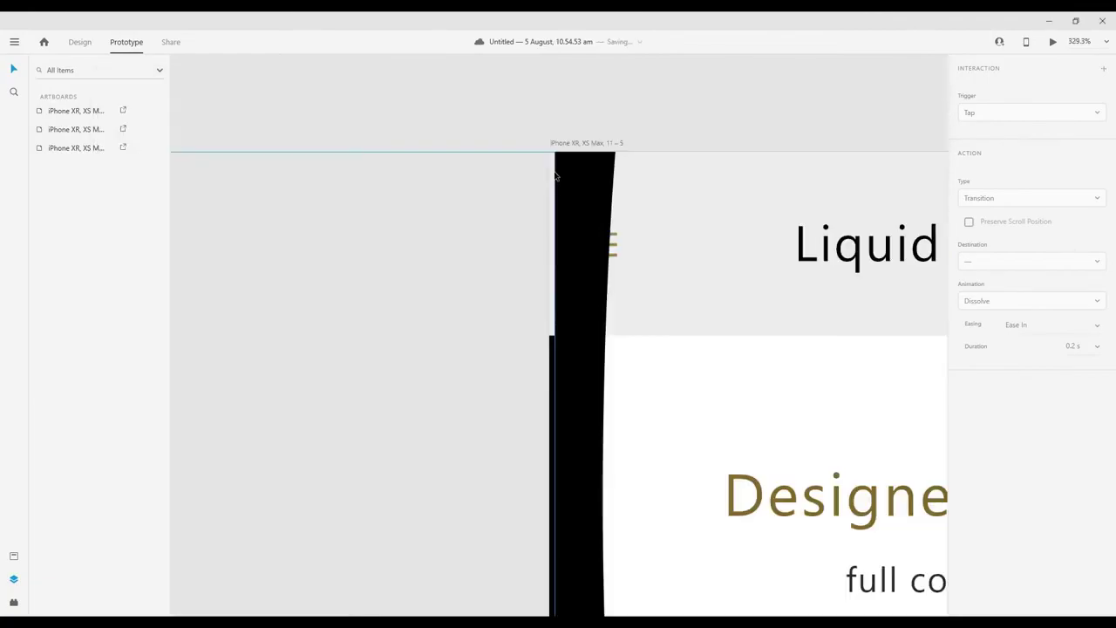
Step: Select the Screen 2 content group beside artboard iPhone XR, XS Max, 11 – 5 and examine its edge against the artboard's edge
{"action": "scroll", "coordinate": [552, 176], "scroll_direction": "down", "scroll_amount": 2}
{"action": "scroll", "coordinate": [552, 176], "scroll_direction": "up", "scroll_amount": 1}
{"action": "left_click", "coordinate": [552, 171]}
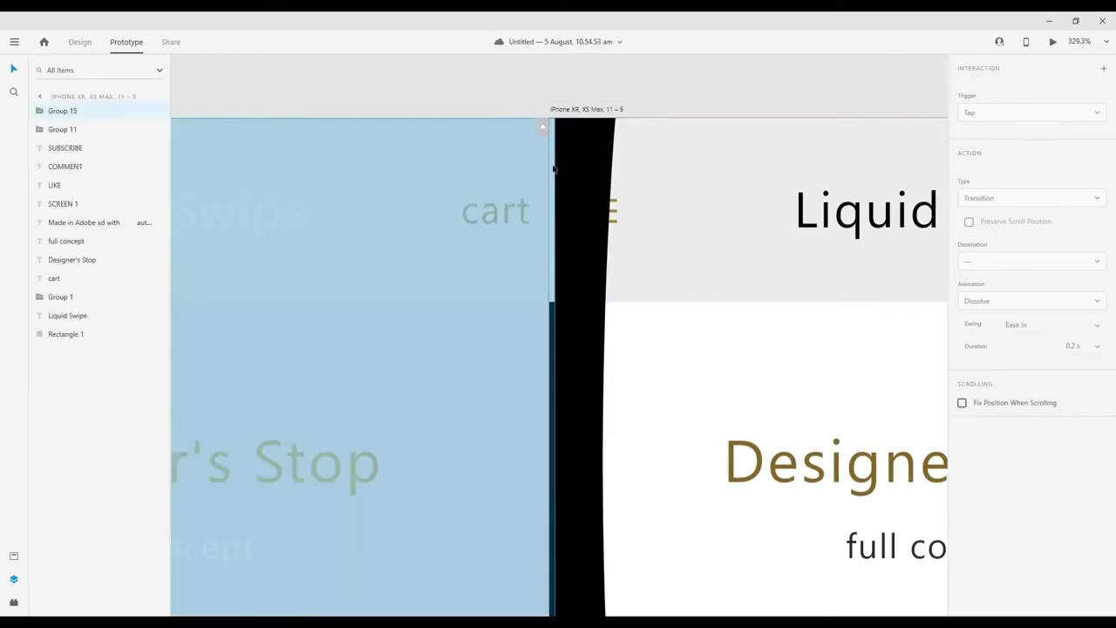
{"action": "scroll", "coordinate": [560, 151], "scroll_direction": "down", "scroll_amount": 5}
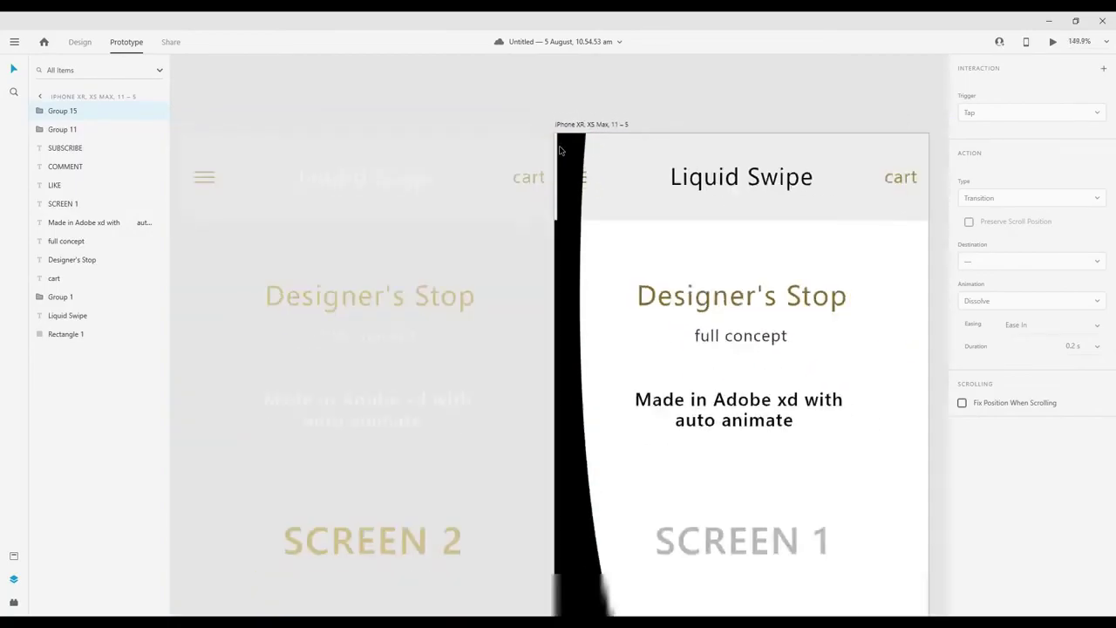
Step: Preview the transition starting from the middle artboard, return from Screen 2 with the close button, and close the preview
{"action": "left_click", "coordinate": [1052, 41]}
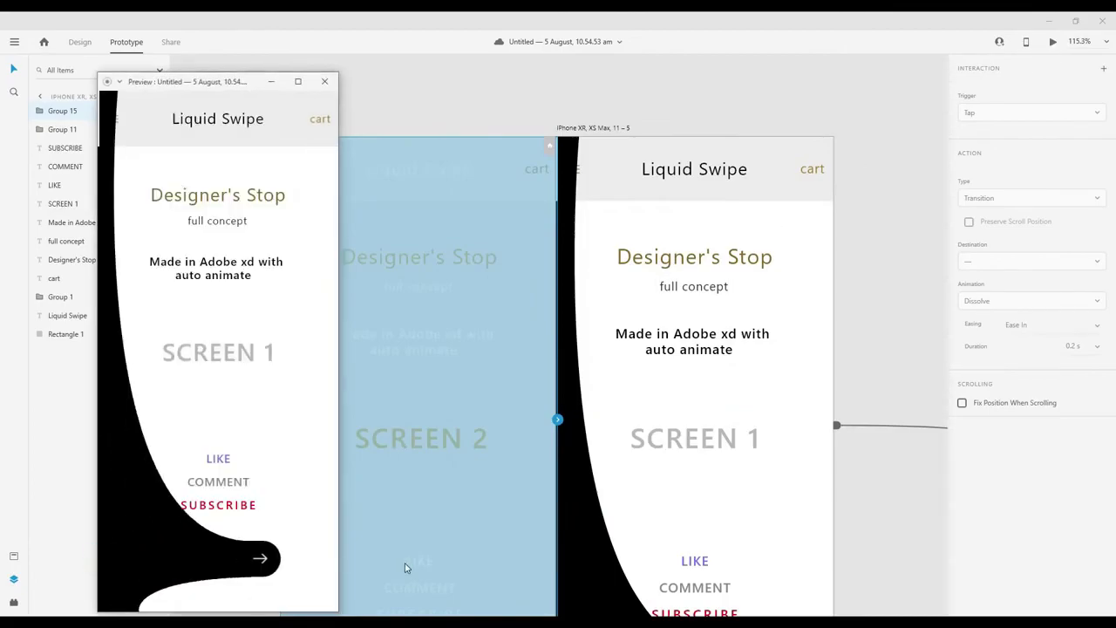
{"action": "left_click", "coordinate": [266, 561]}
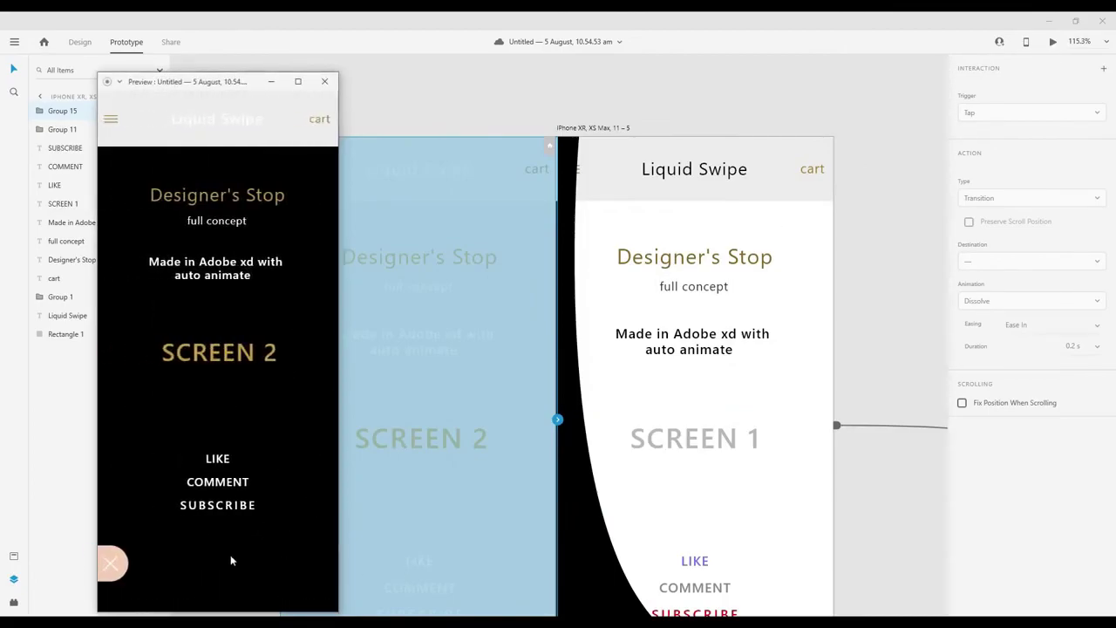
{"action": "left_click", "coordinate": [108, 563]}
{"action": "left_click", "coordinate": [325, 81]}
Step: In design mode, set the off-artboard Screen 2 group's X position to -417, clear of the middle artboard
{"action": "scroll", "coordinate": [591, 181], "scroll_direction": "up", "scroll_amount": 5}
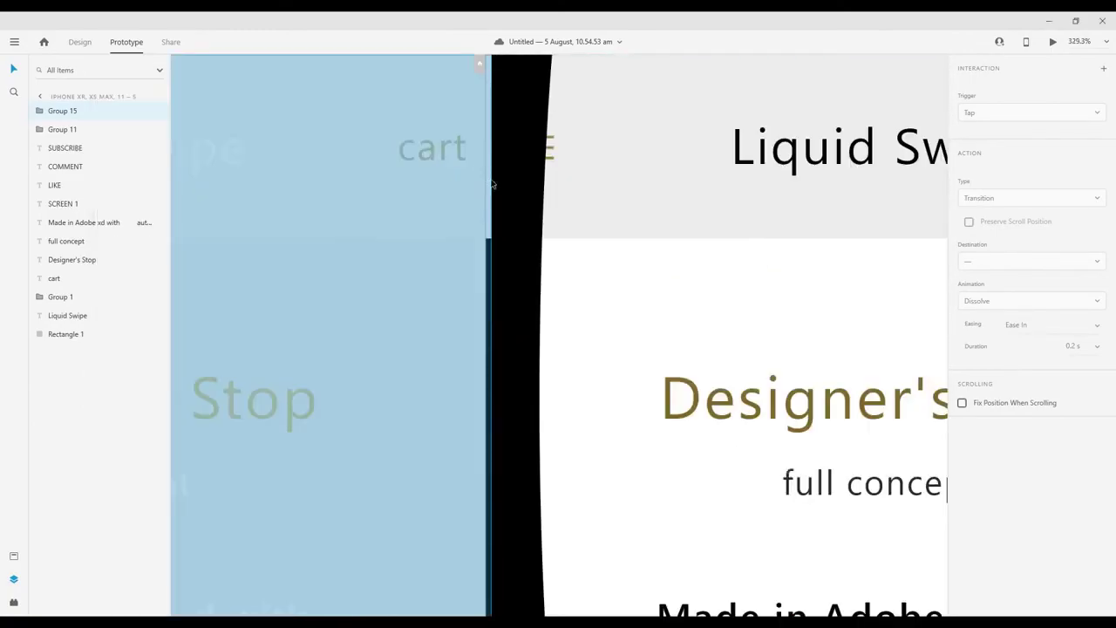
{"action": "scroll", "coordinate": [493, 183], "scroll_direction": "down", "scroll_amount": 6}
{"action": "key", "text": "ctrl+1"}
{"action": "left_click", "coordinate": [1031, 162]}
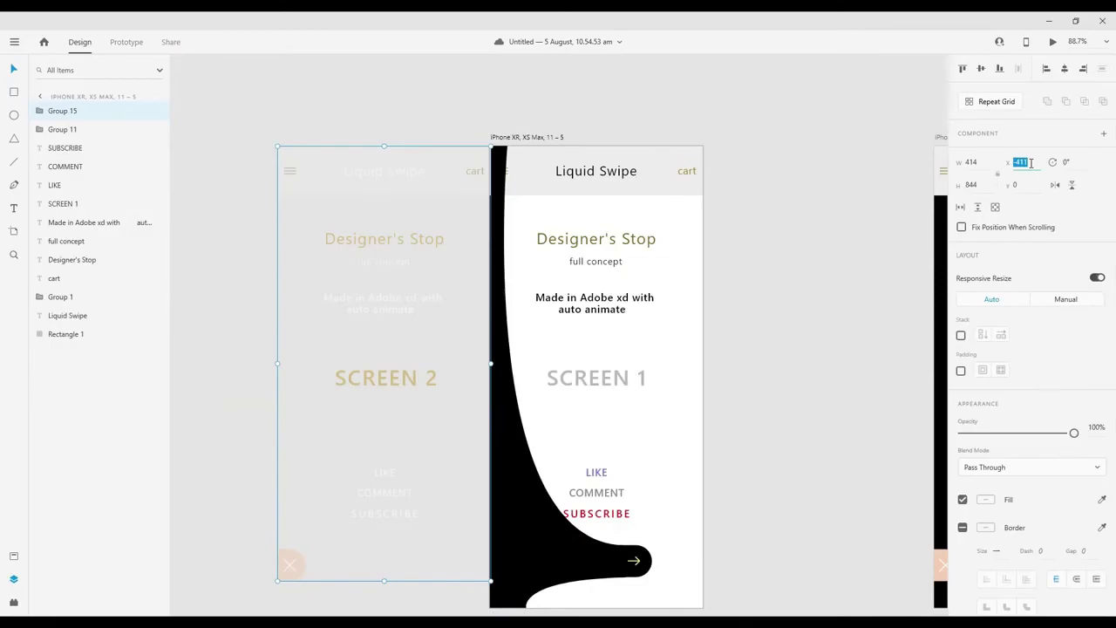
{"action": "key", "text": "Down"}
{"action": "key", "text": "Down"}
{"action": "key", "text": "Return"}
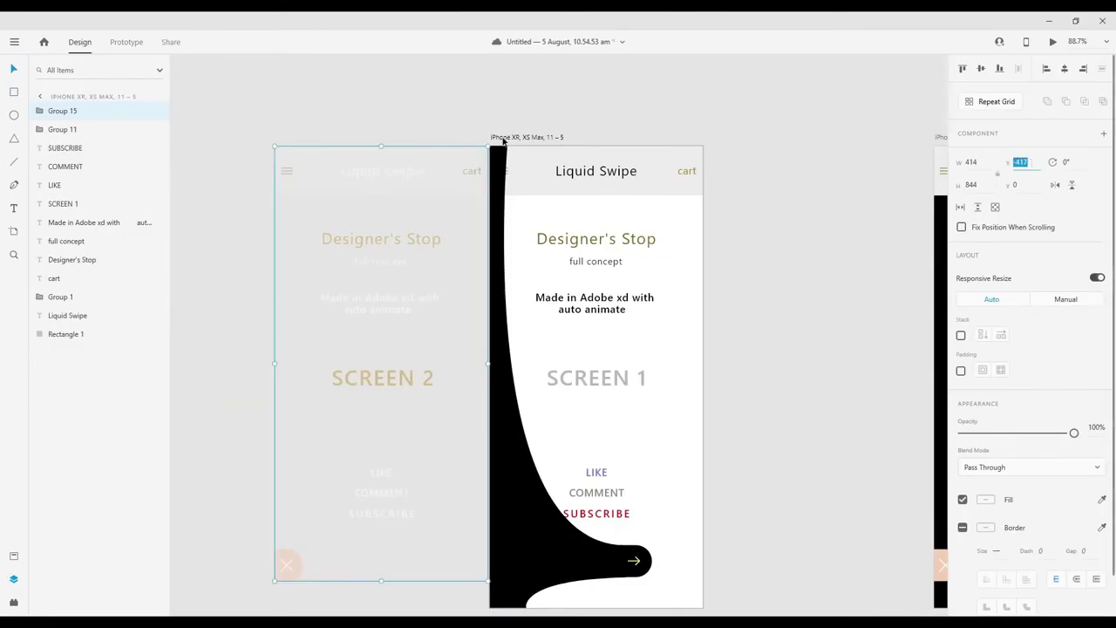
{"action": "left_click", "coordinate": [603, 118]}
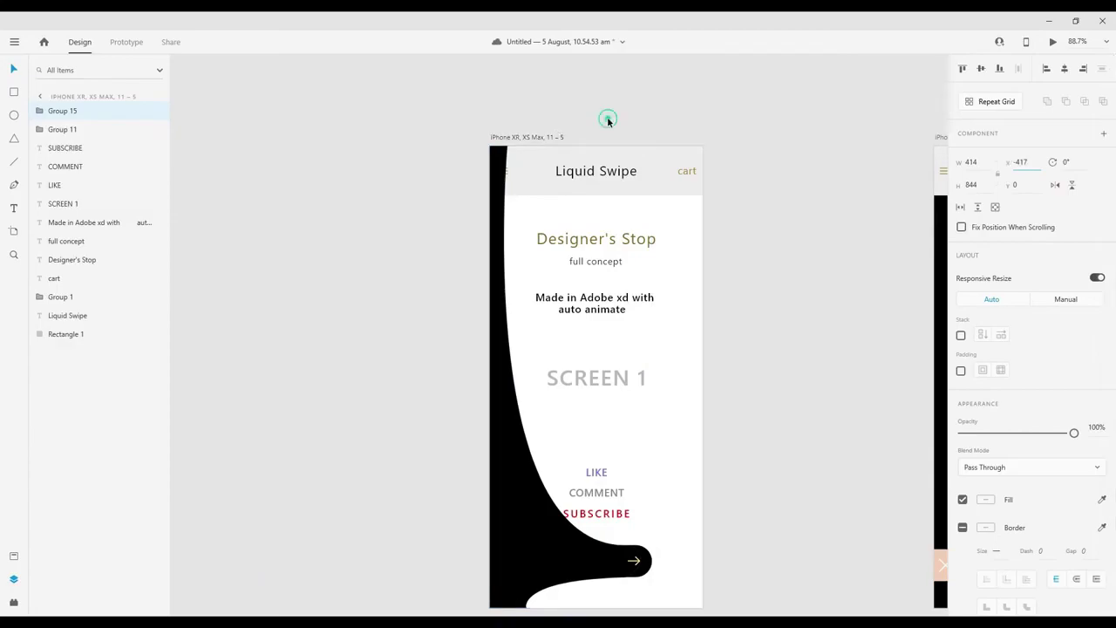
{"action": "left_click", "coordinate": [503, 175]}
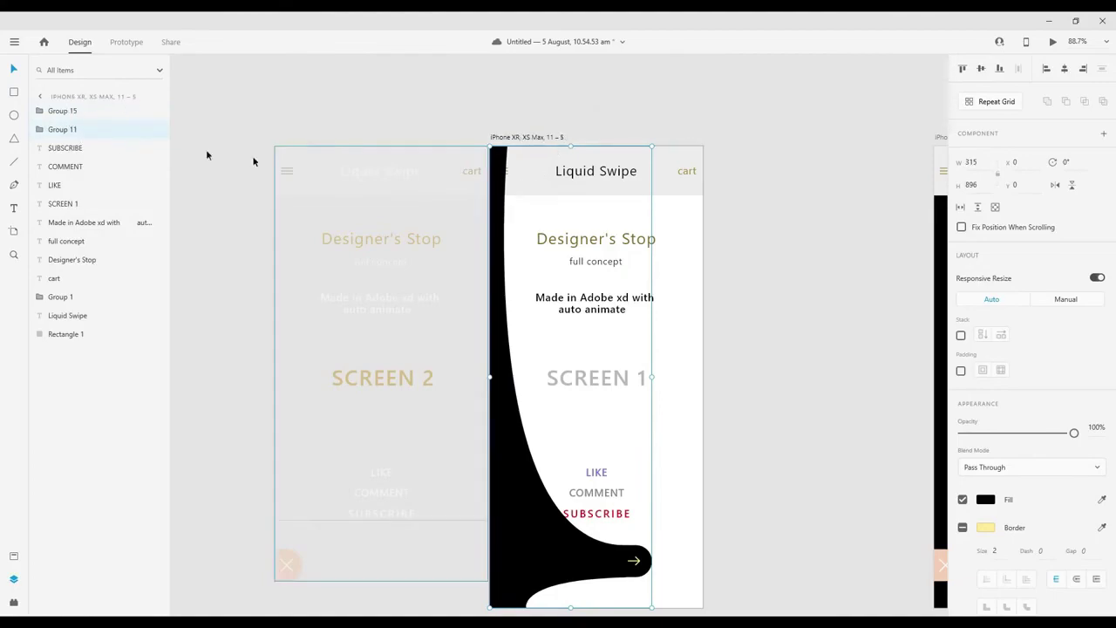
{"action": "scroll", "coordinate": [513, 359], "scroll_direction": "down", "scroll_amount": 3}
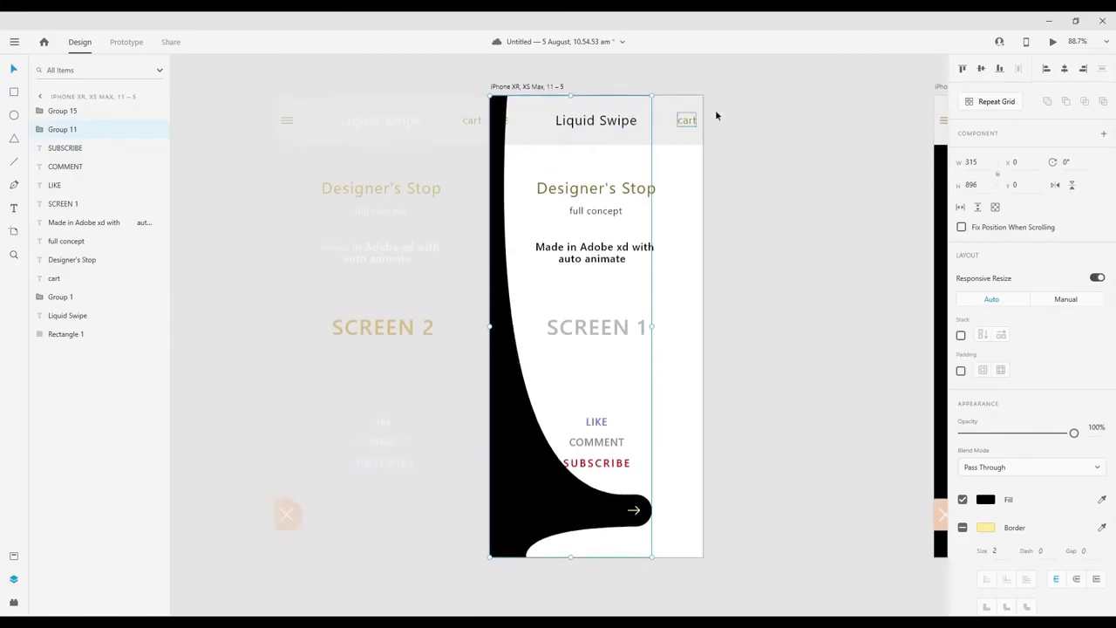
{"action": "left_click", "coordinate": [755, 118]}
Step: Preview the prototype from the first artboard and swipe the arrow tab across to Screen 2
{"action": "left_click", "coordinate": [127, 41]}
{"action": "left_click", "coordinate": [1053, 42]}
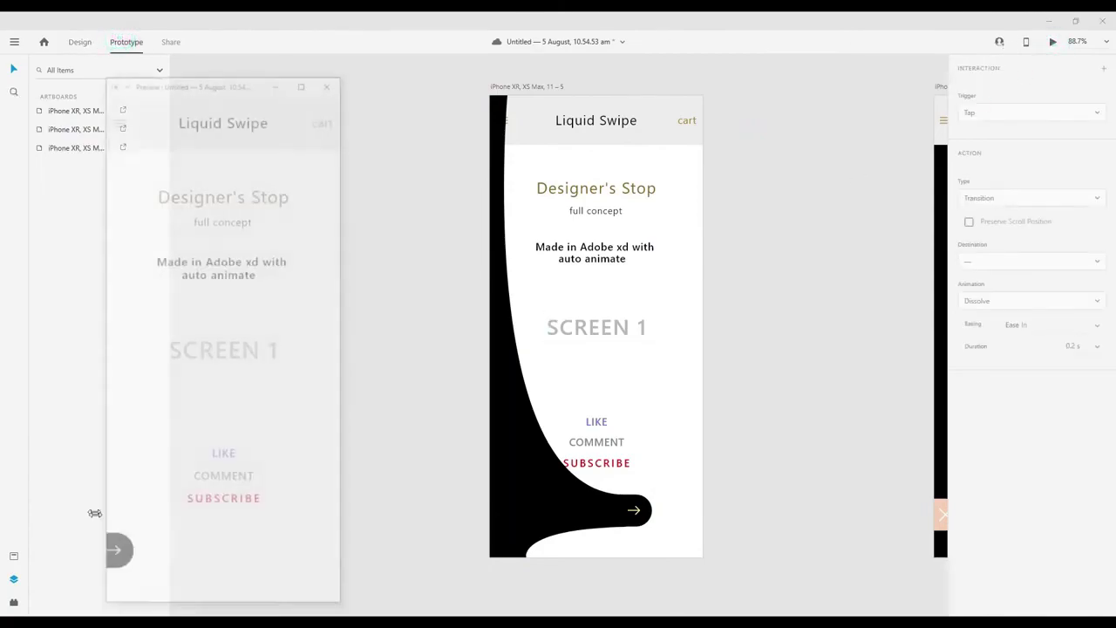
{"action": "left_click", "coordinate": [104, 560]}
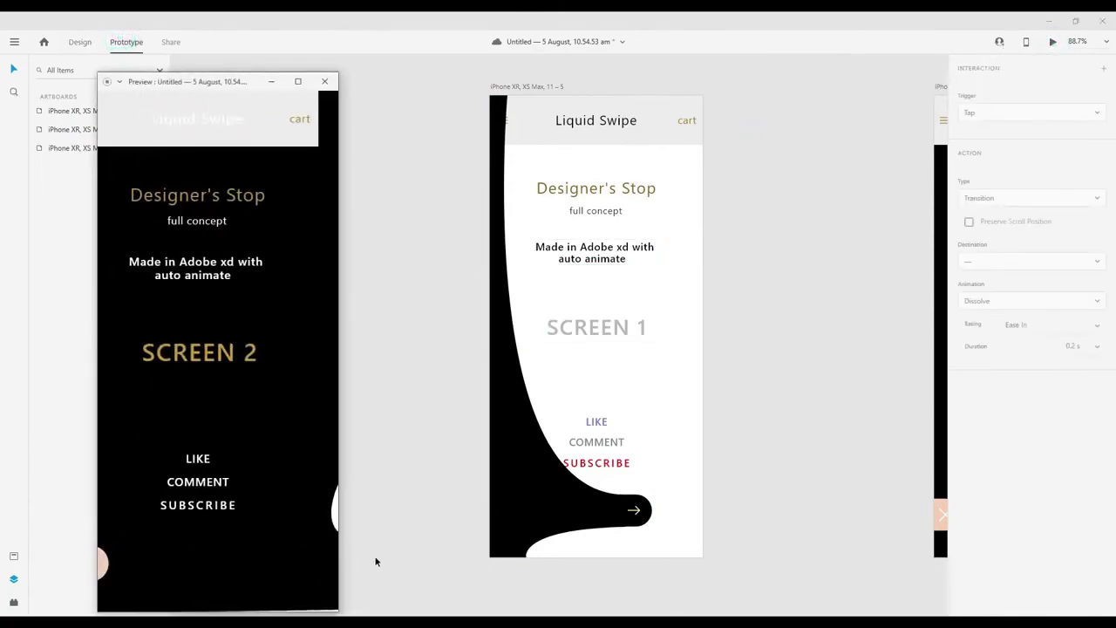
Step: Test the liquid swipe in the preview by repeatedly swiping the arrow tab to Screen 2 and returning to Screen 1 with the close button
{"action": "key", "text": "ctrl+0"}
{"action": "left_click", "coordinate": [118, 562]}
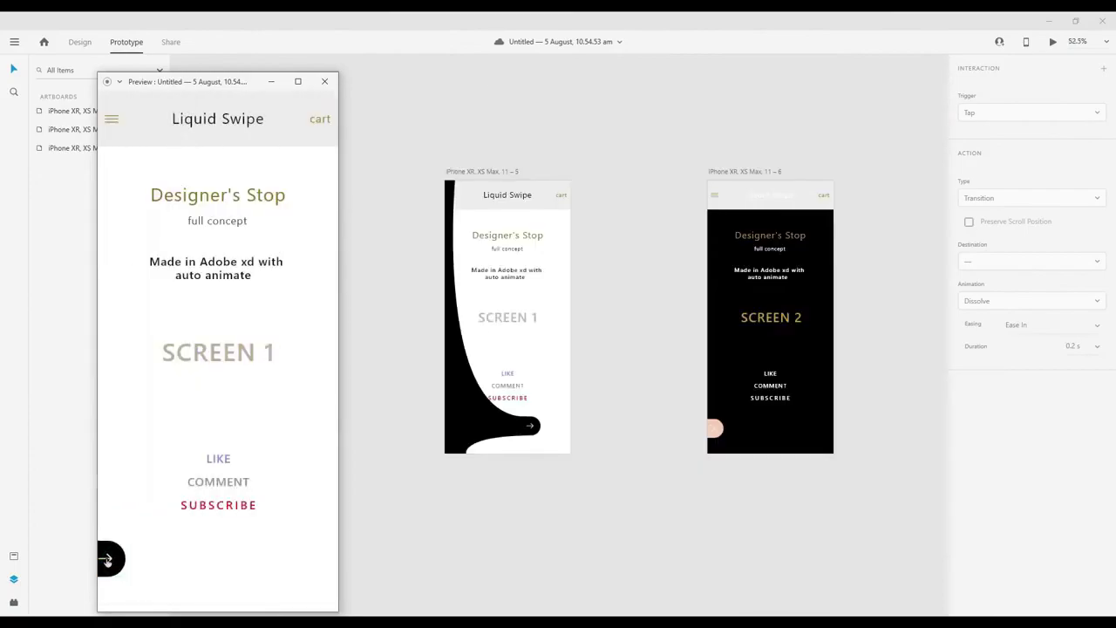
{"action": "left_click", "coordinate": [108, 558]}
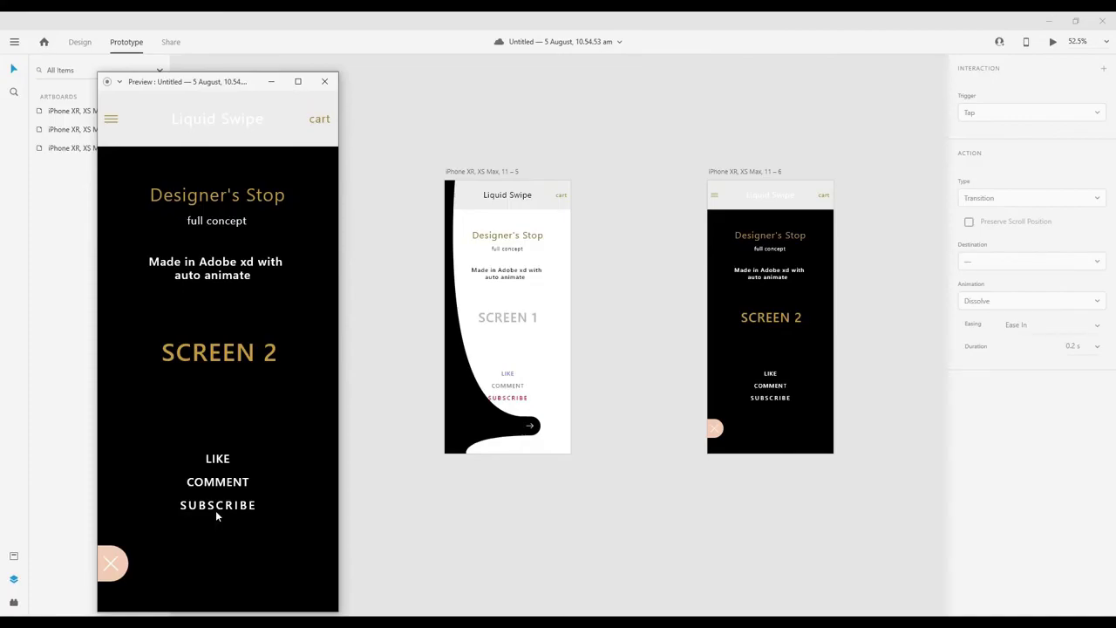
{"action": "left_click", "coordinate": [112, 563]}
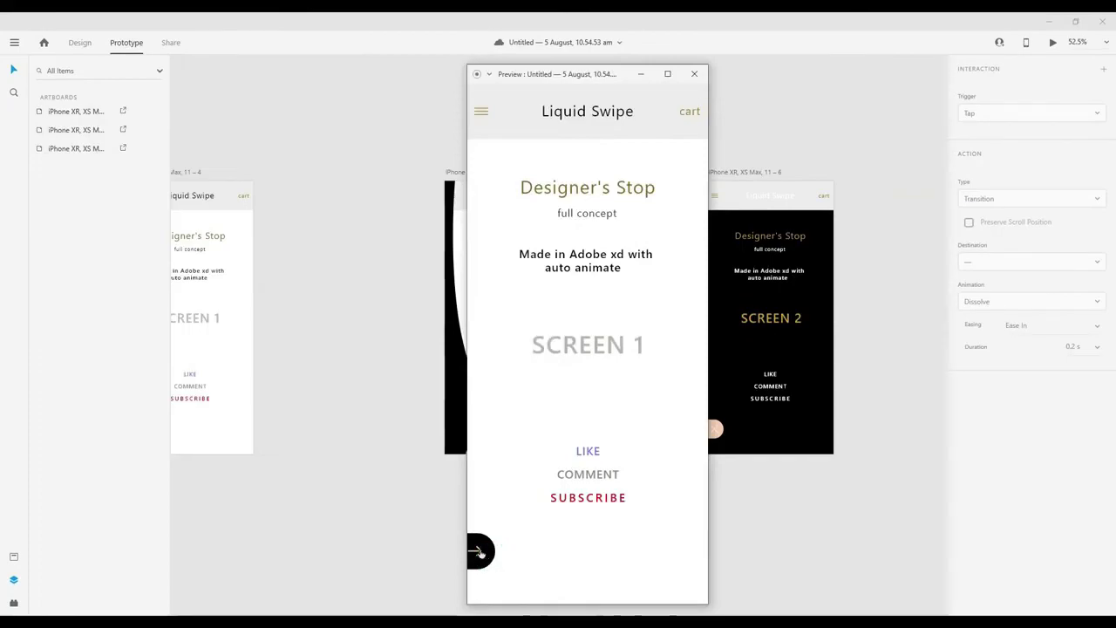
{"action": "left_click", "coordinate": [479, 552]}
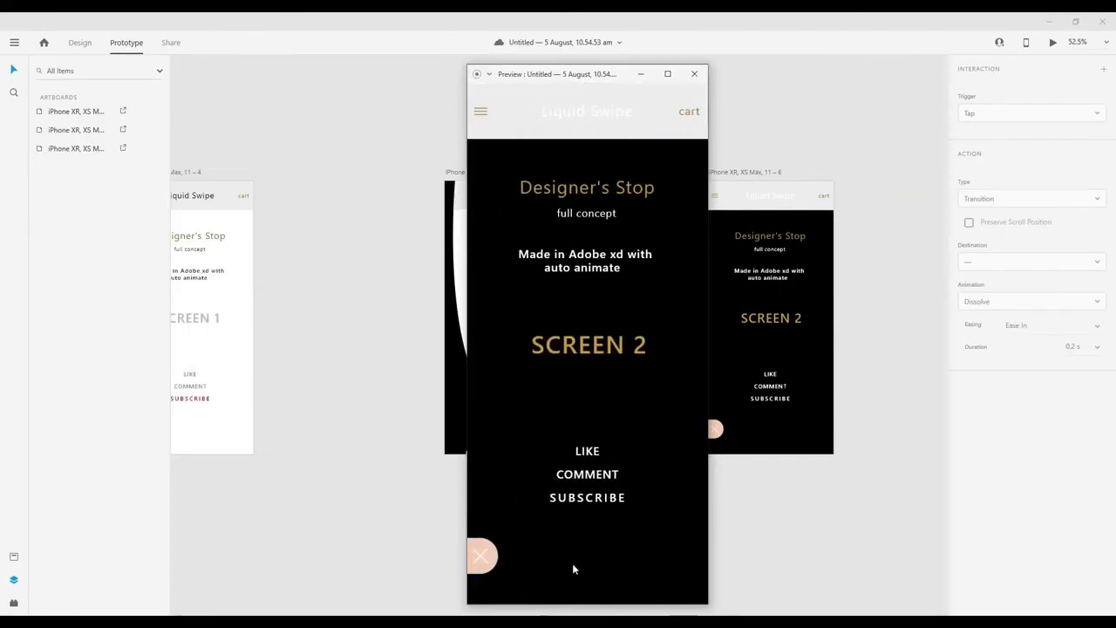
{"action": "left_click", "coordinate": [490, 551]}
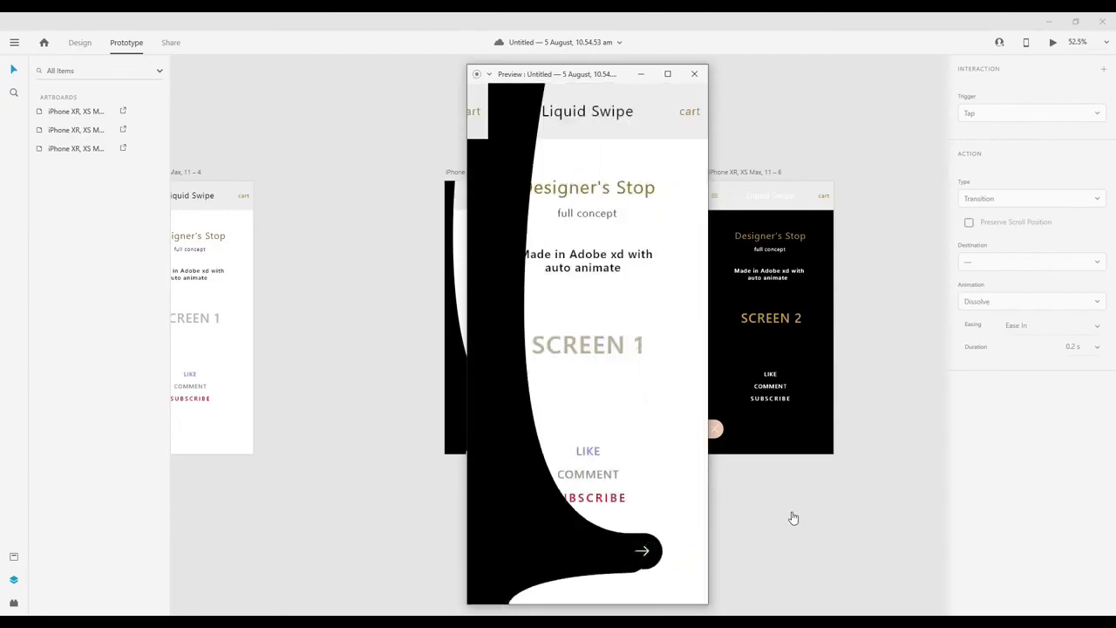
{"action": "left_click", "coordinate": [489, 551]}
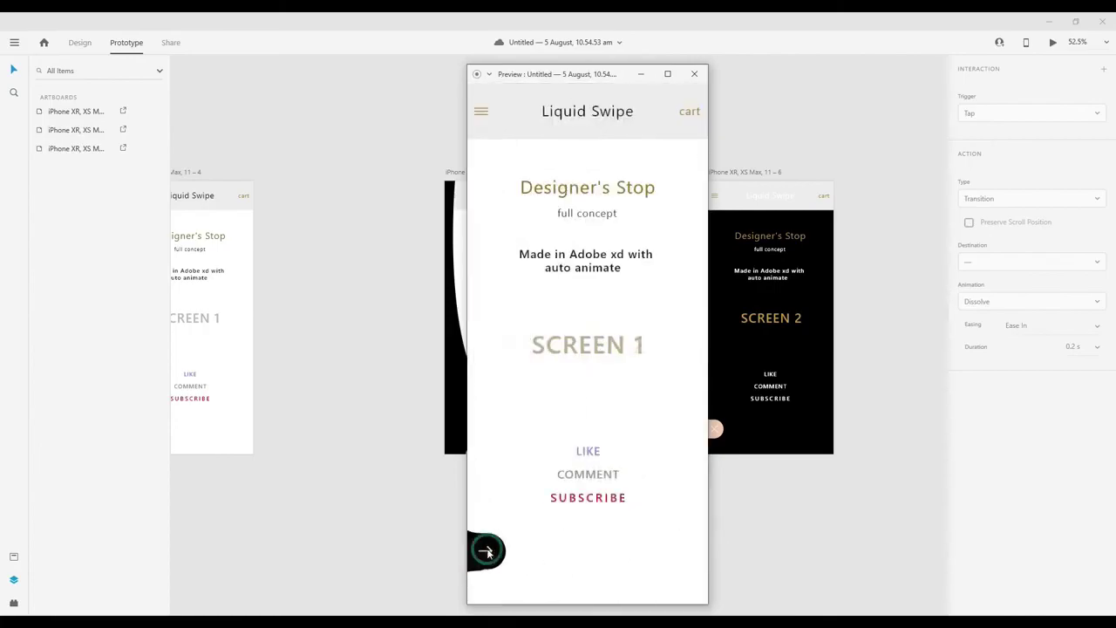